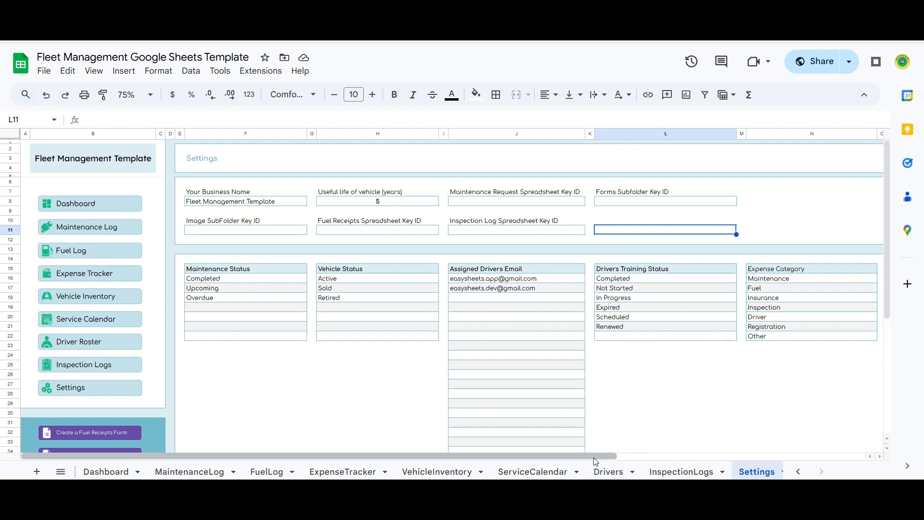
- Scroll the sheet tabs to reach the Fleet Management template's Settings sheet
left_click_drag(594, 458, 754, 460)
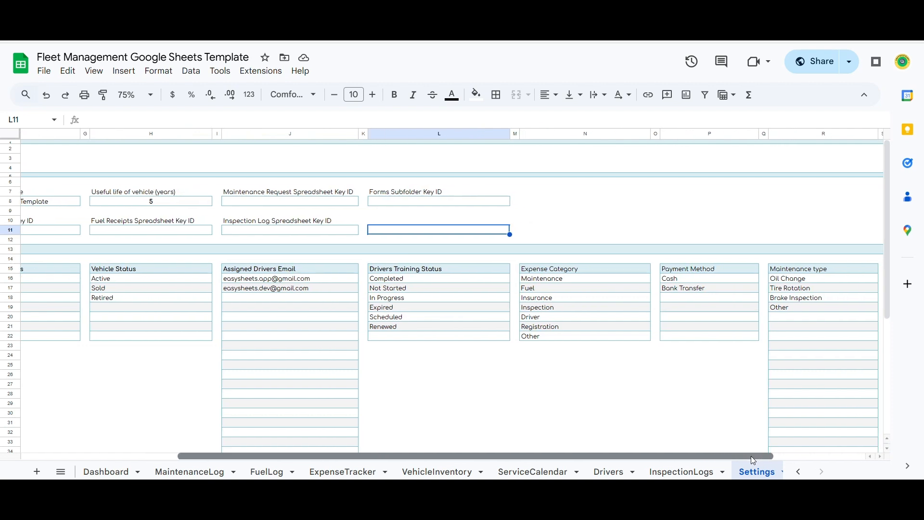
- Browse the Settings status lists, then go to the Drivers sheet via Driver Roster
left_click_drag(752, 456, 852, 452)
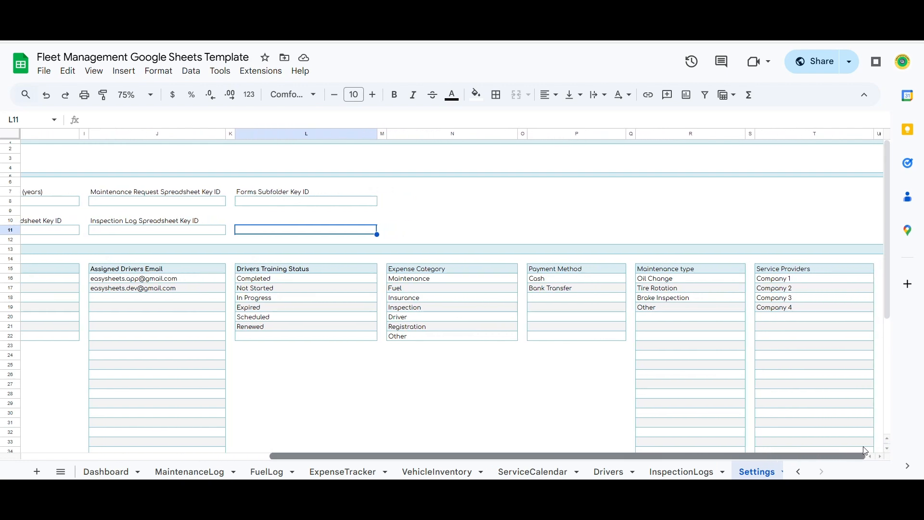
left_click_drag(866, 450, 447, 409)
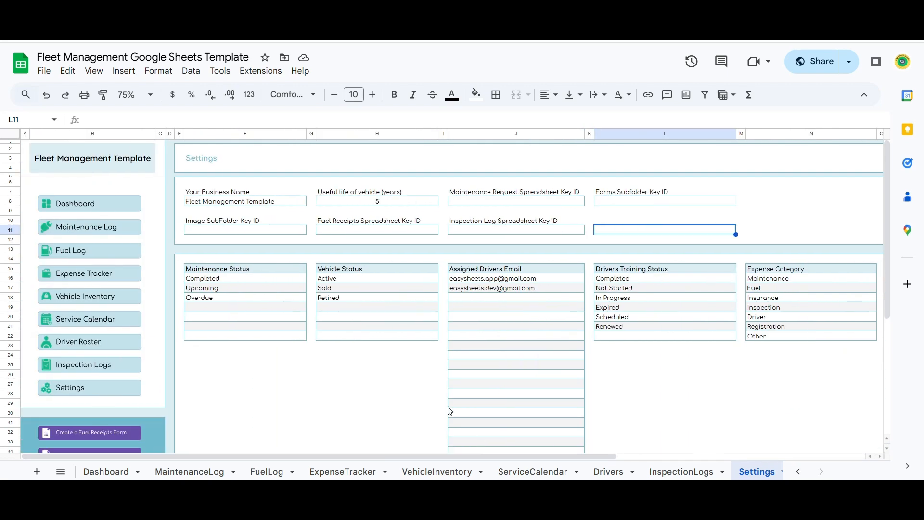
scroll(276, 248, "down", 5)
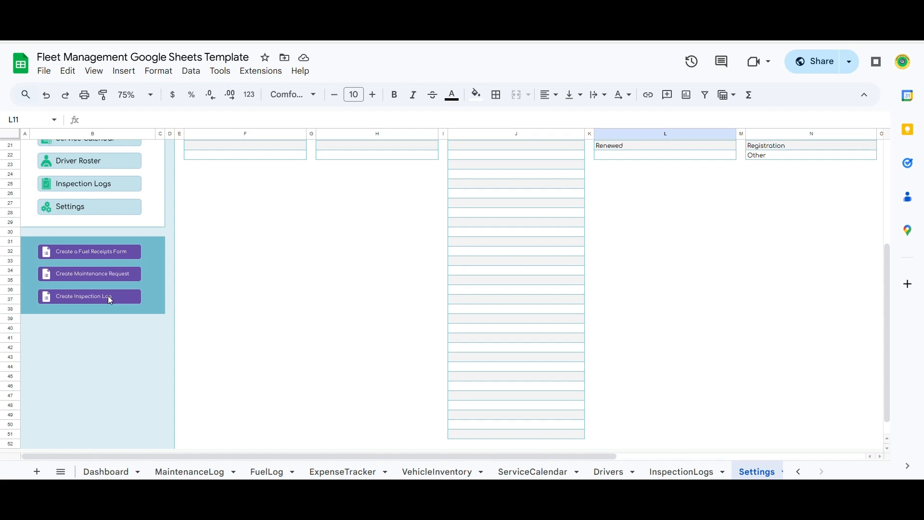
scroll(128, 297, "up", 5)
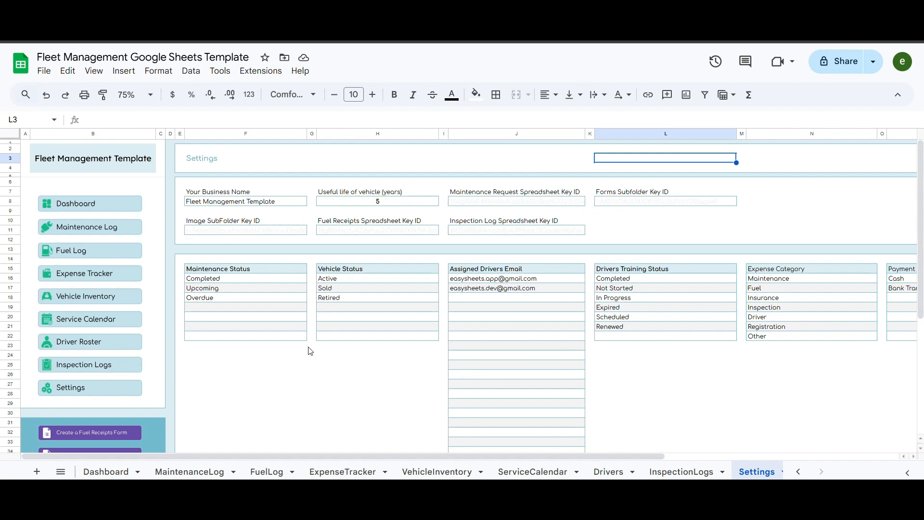
left_click(84, 343)
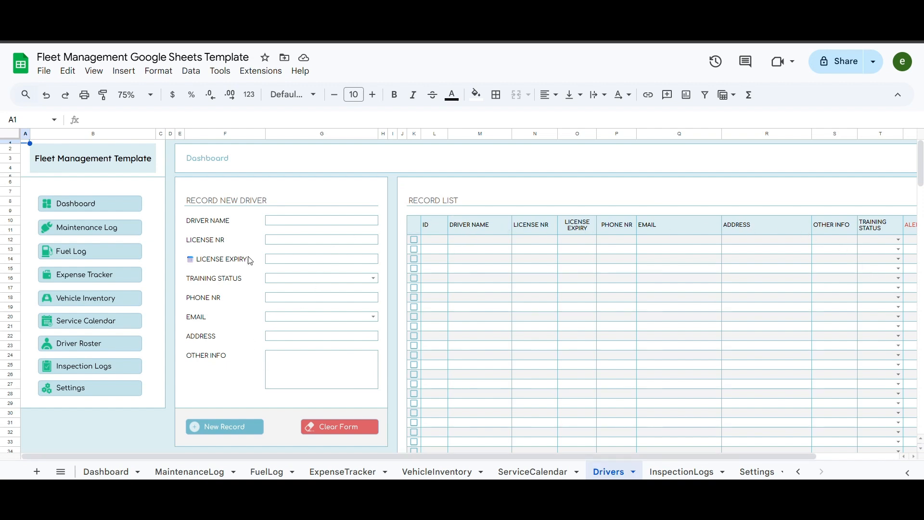
- Enter driver name Driver 1, license 123456789 and license expiry 8/12/2028
left_click(326, 221)
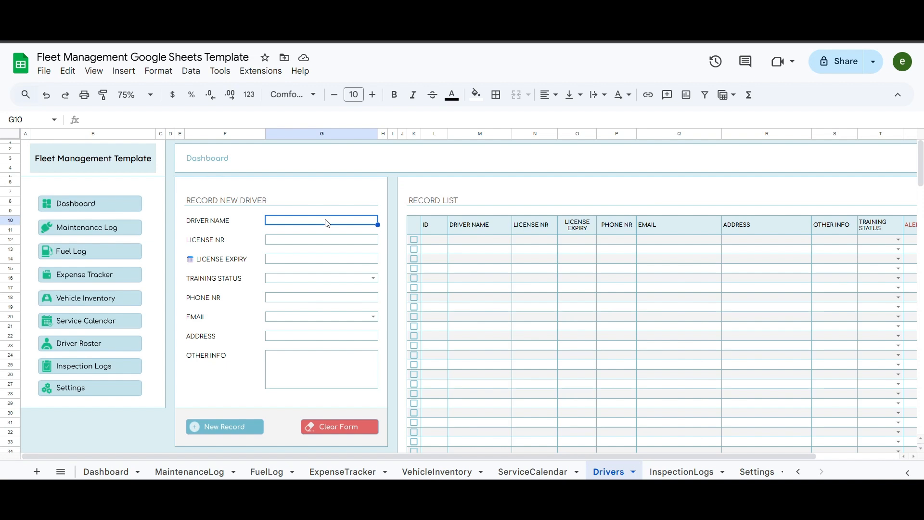
type("Driver 1")
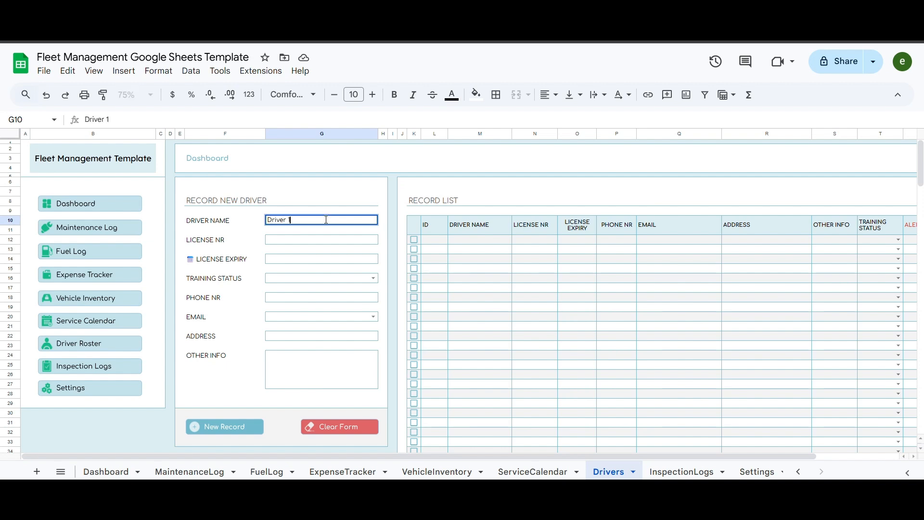
key("Return")
key("Down")
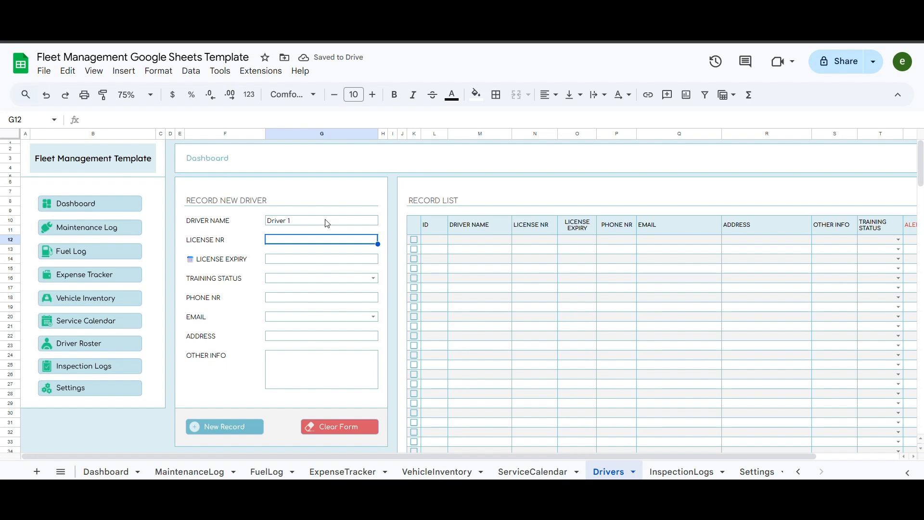
type("123456")
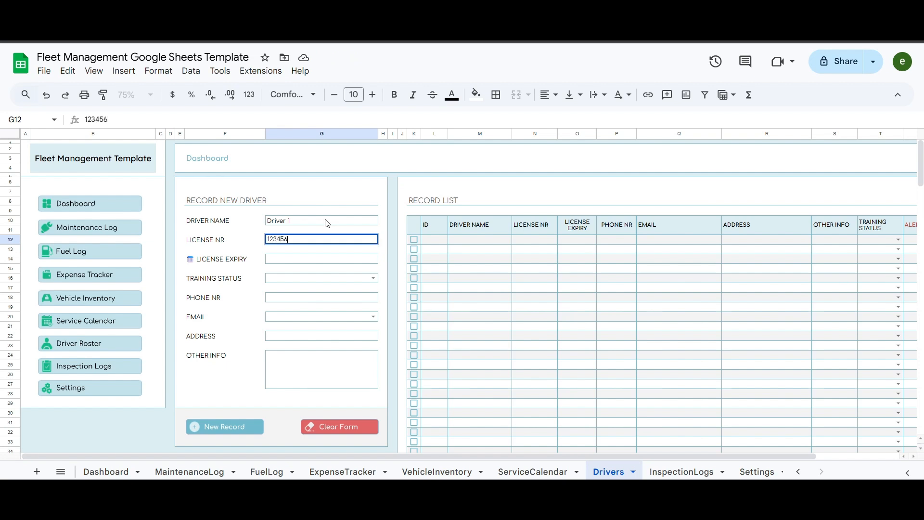
type("789")
key("Return")
key("Down")
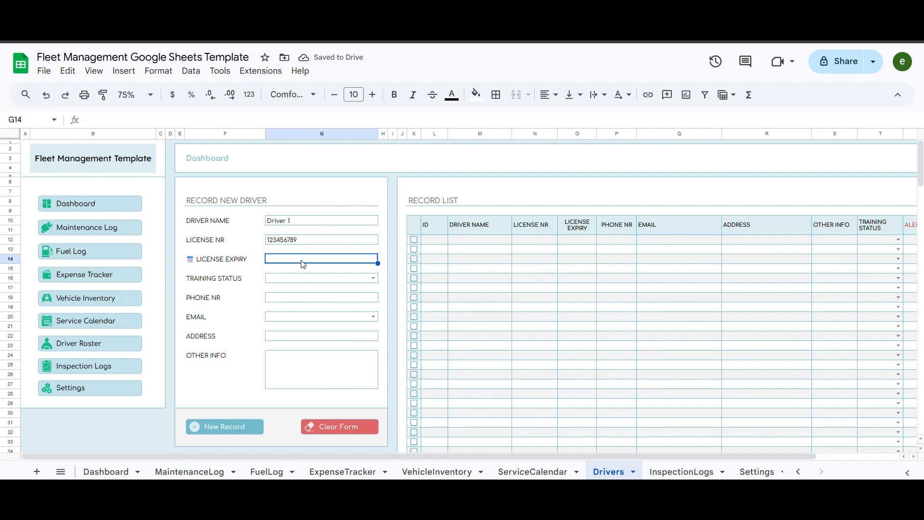
double_click(303, 260)
left_click(377, 275)
left_click(378, 275)
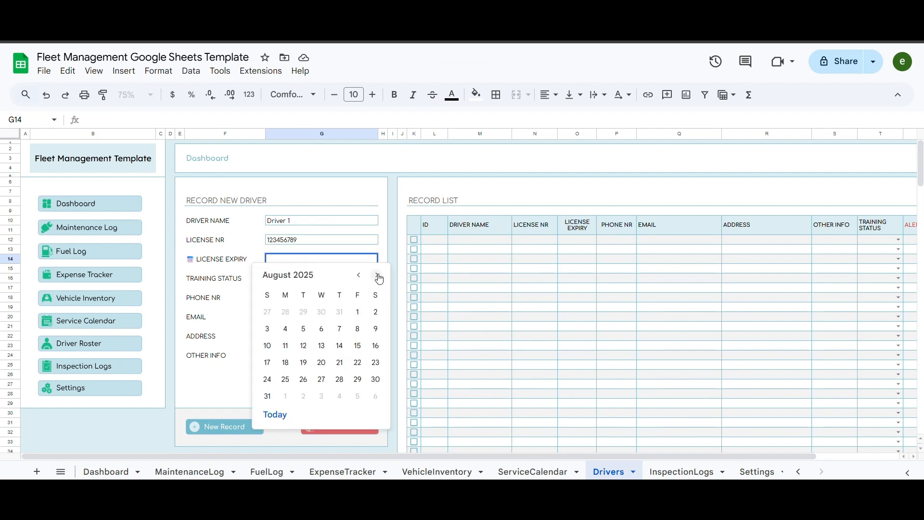
left_click(304, 346)
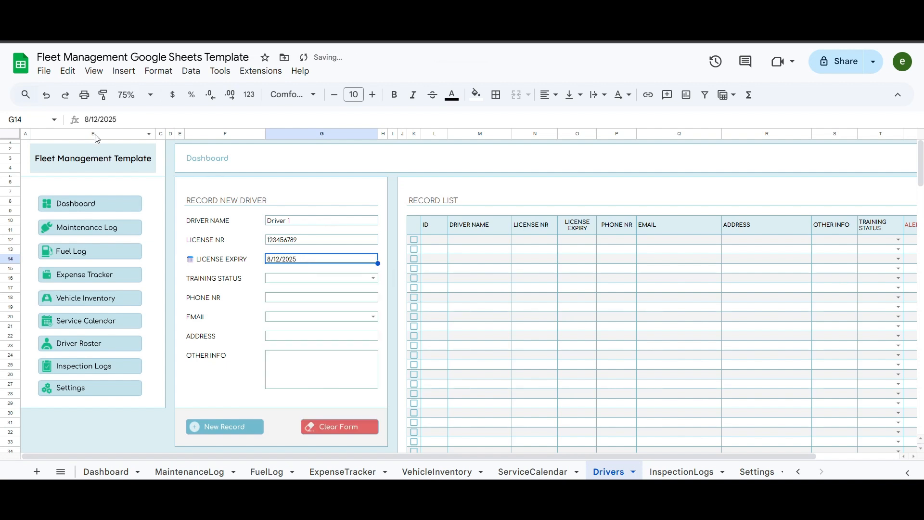
left_click_drag(113, 120, 133, 124)
type("8")
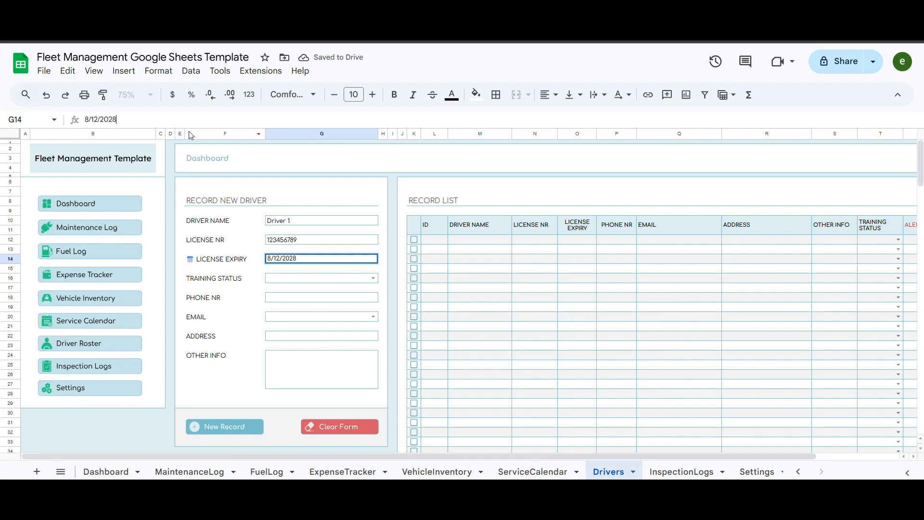
key("Return")
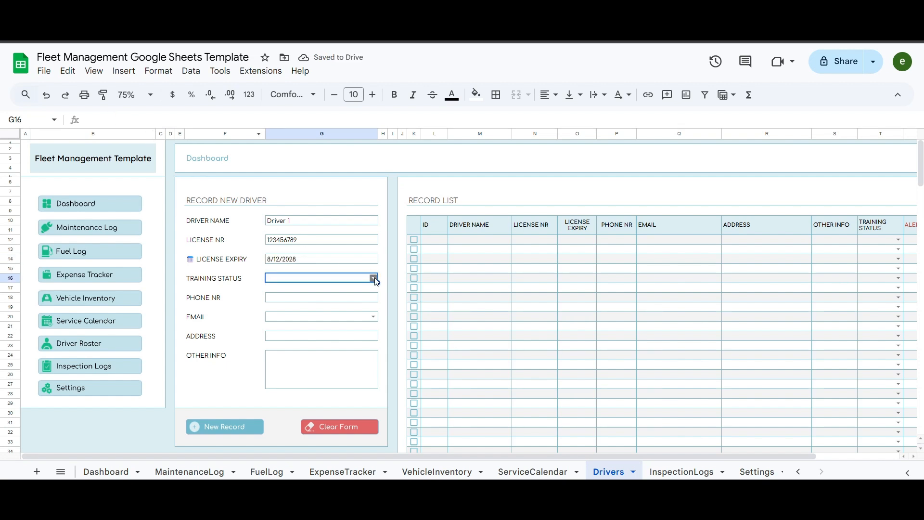
- Set training status to Completed, enter the phone number and choose the first e-mail address
left_click(373, 278)
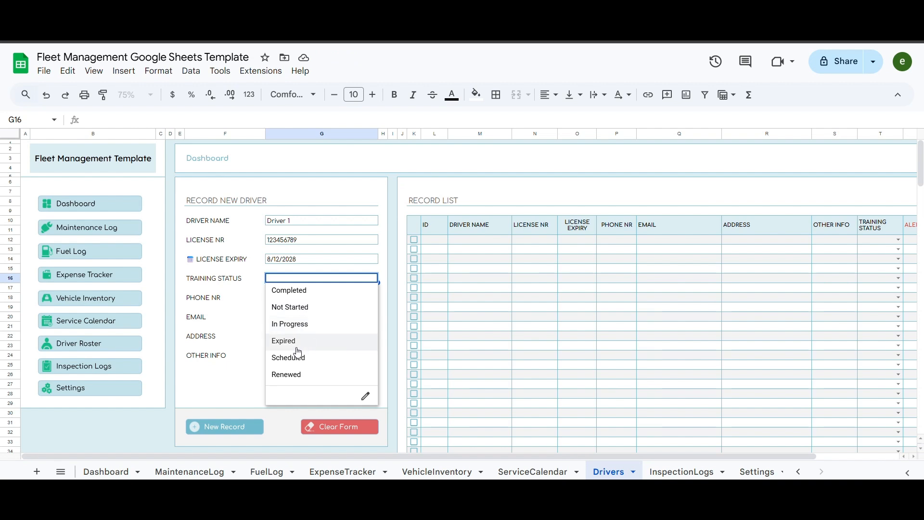
left_click(308, 290)
left_click(324, 299)
type("444 555 666")
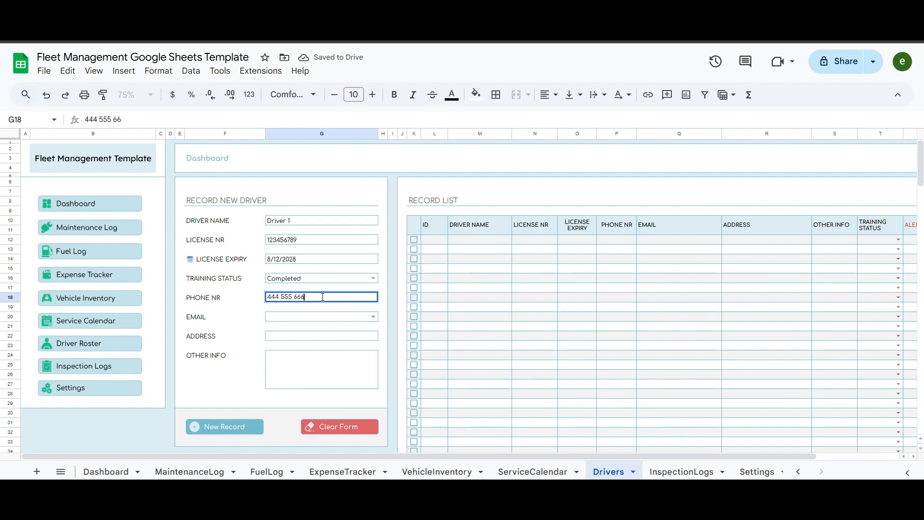
key("Return")
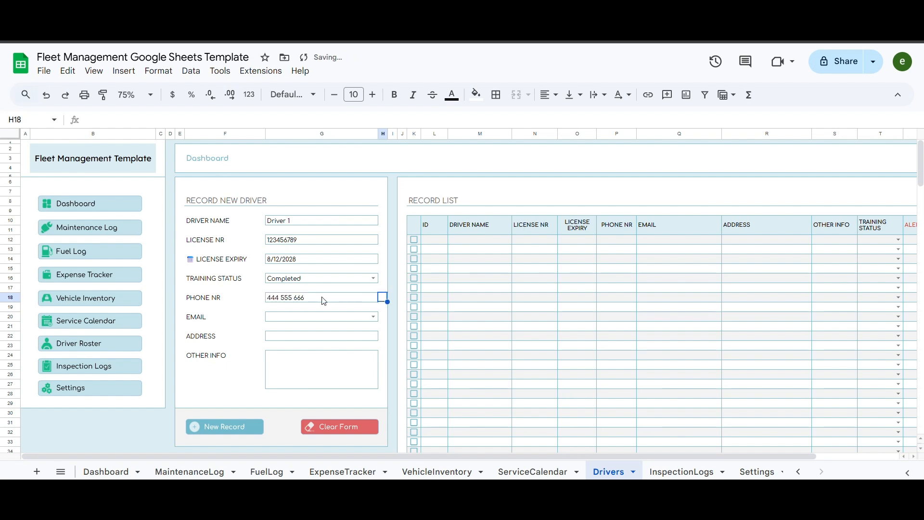
left_click(373, 317)
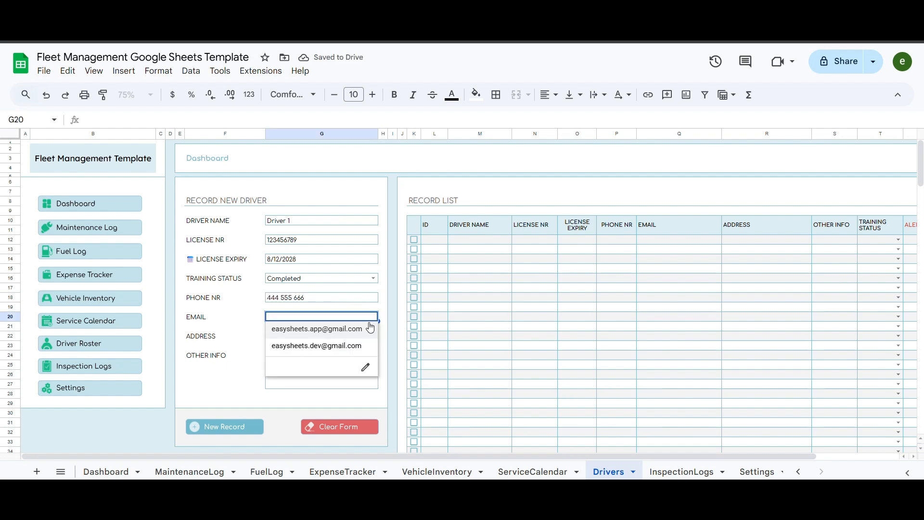
left_click(327, 331)
- Add the address and note 'Other info if necc', then save the record as D0001
left_click(308, 337)
type("address")
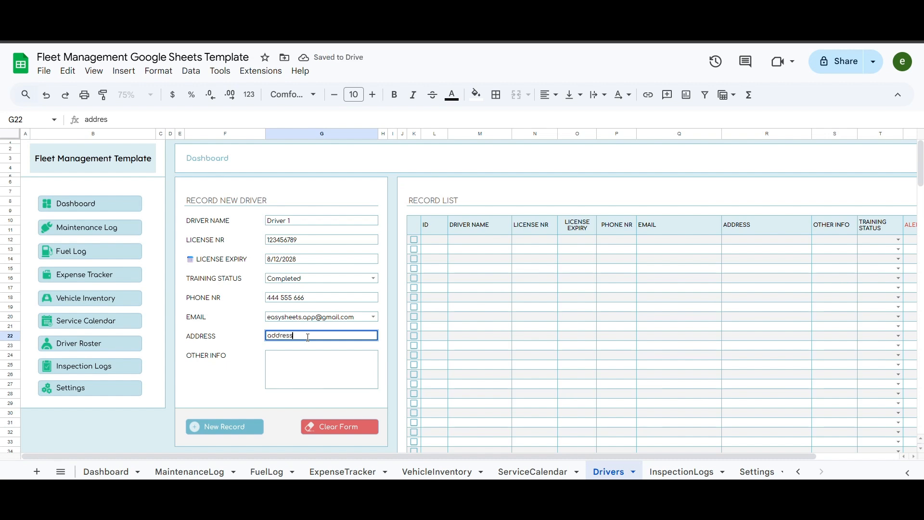
type(" xyz")
key("Return")
key("Down")
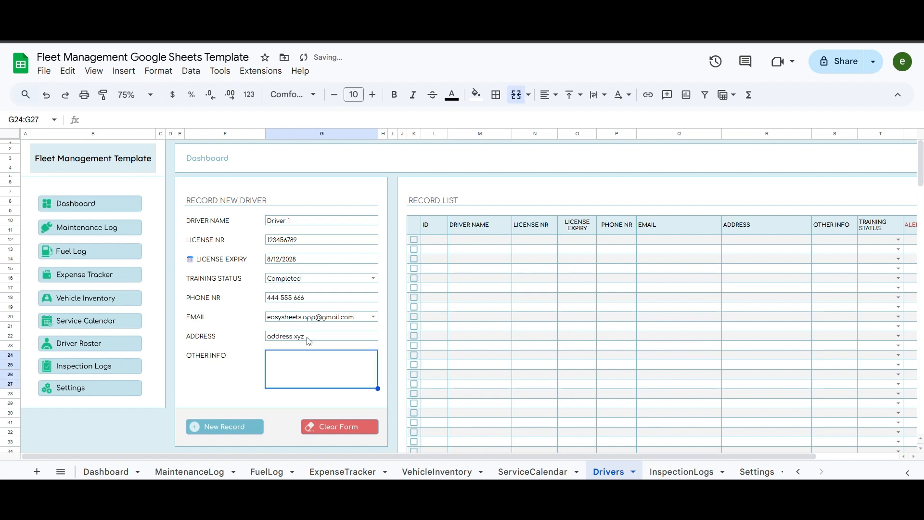
type("Other info if necc.")
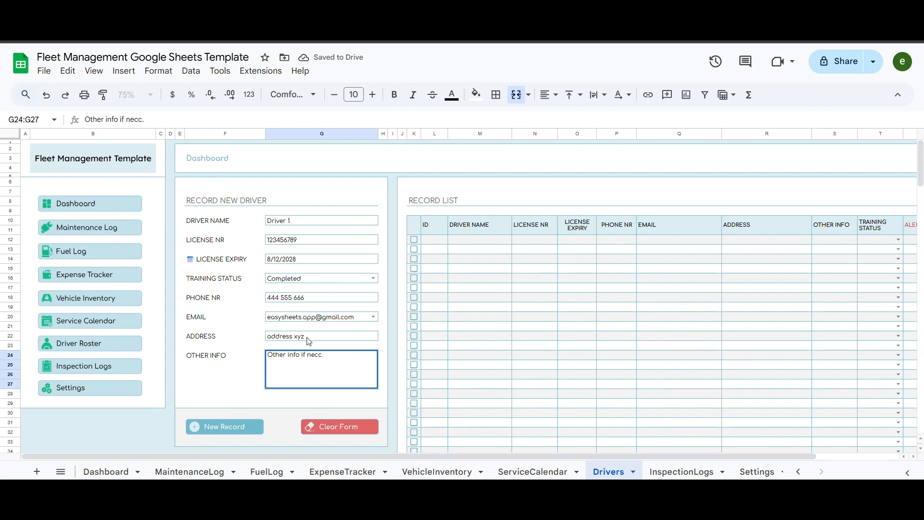
key("Tab")
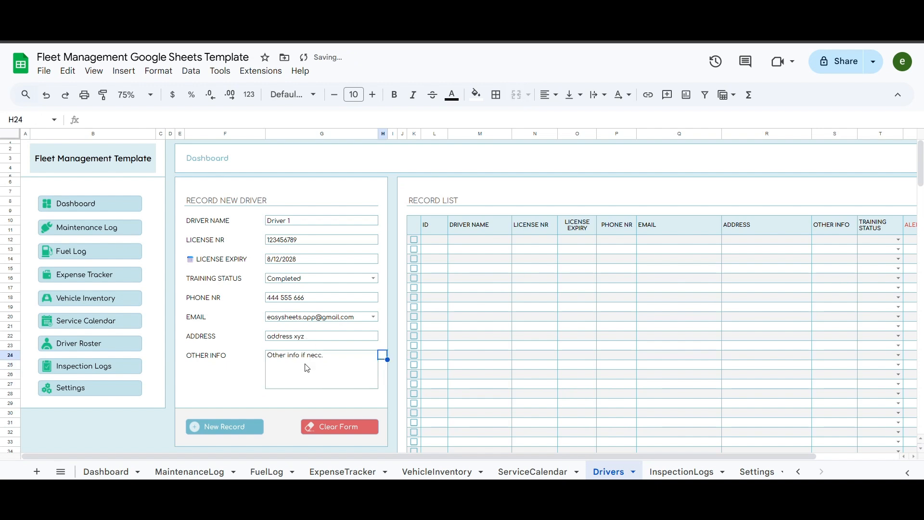
left_click(229, 427)
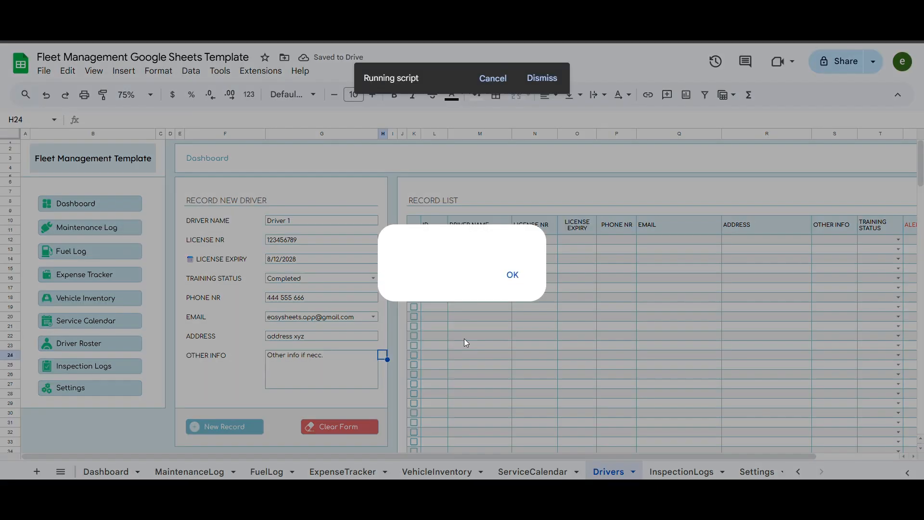
left_click(513, 275)
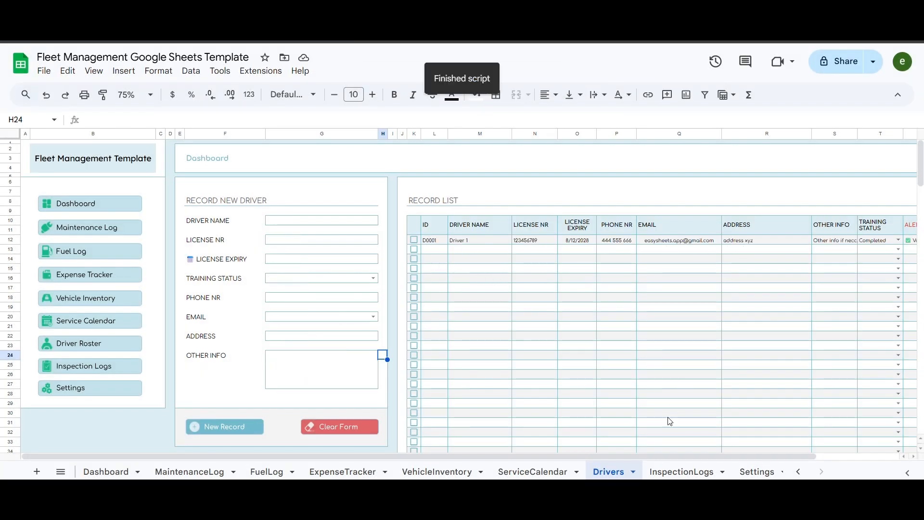
- Confirm Driver 1 stays Completed, then enter Driver 2 with license 222333444 and an expiry date
left_click_drag(641, 455, 787, 464)
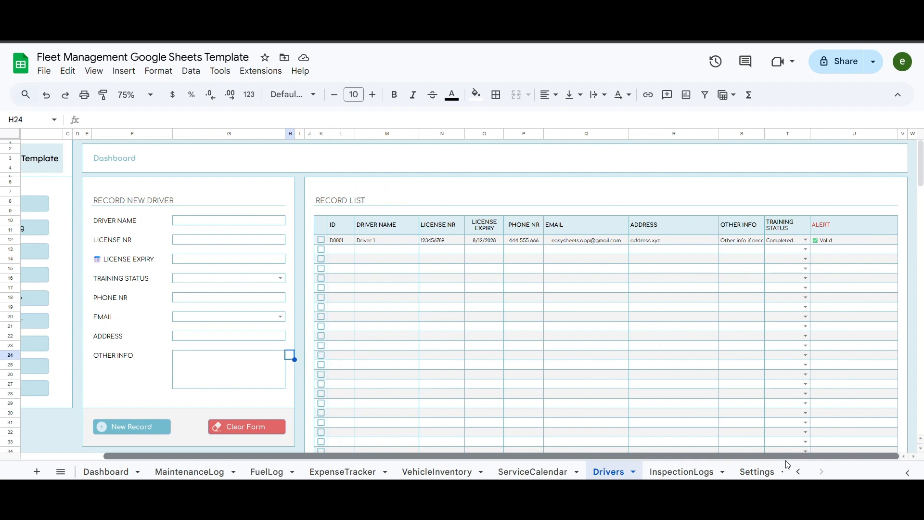
left_click(806, 240)
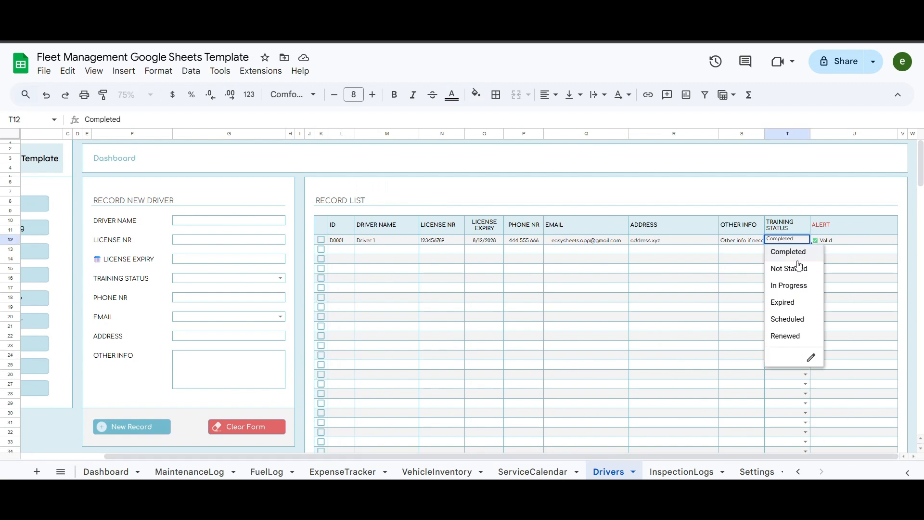
left_click(678, 274)
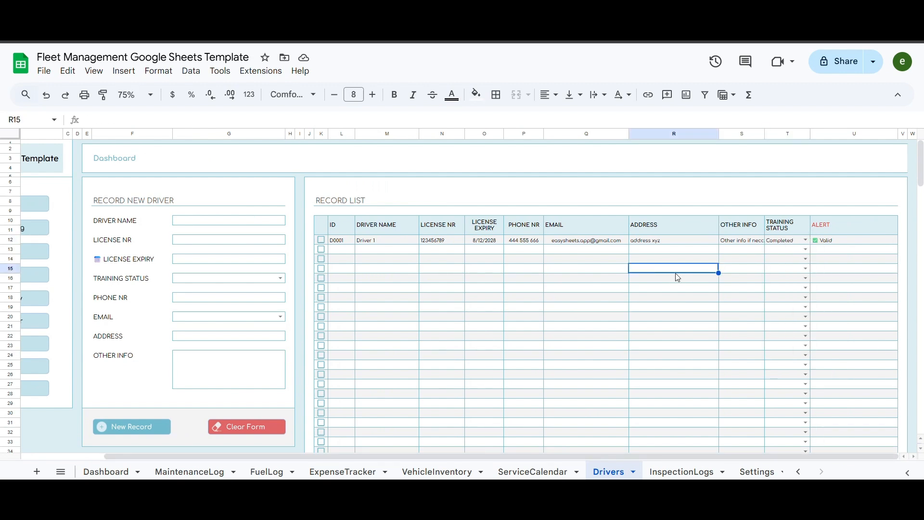
left_click(188, 224)
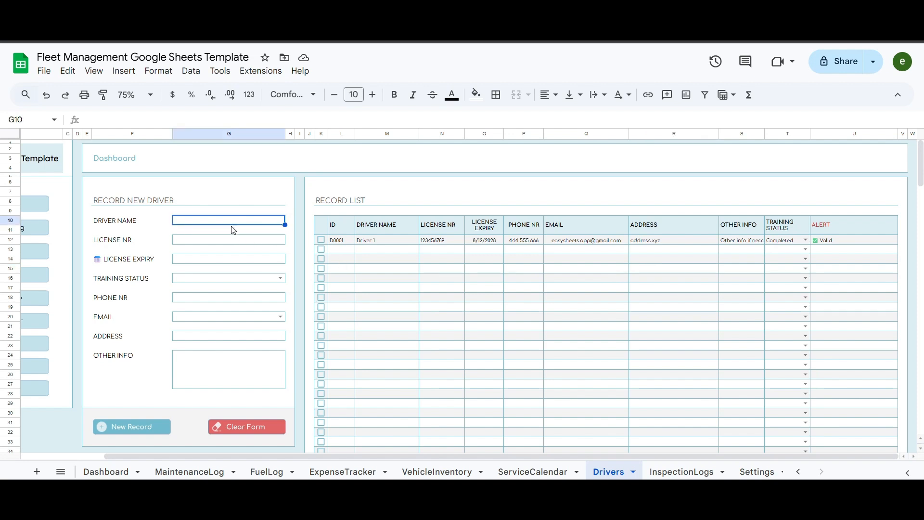
type("Driver 2")
key("Return")
type("222333444")
key("Return")
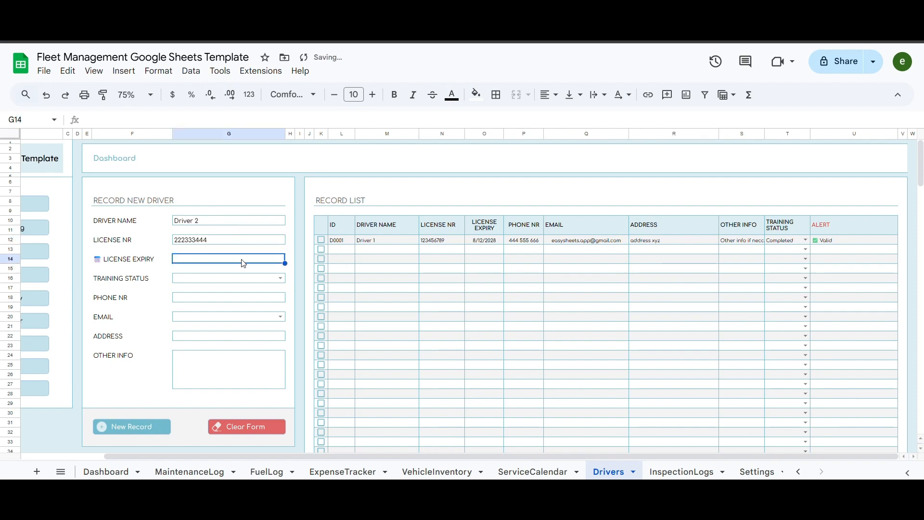
double_click(244, 263)
left_click(264, 312)
key("Return")
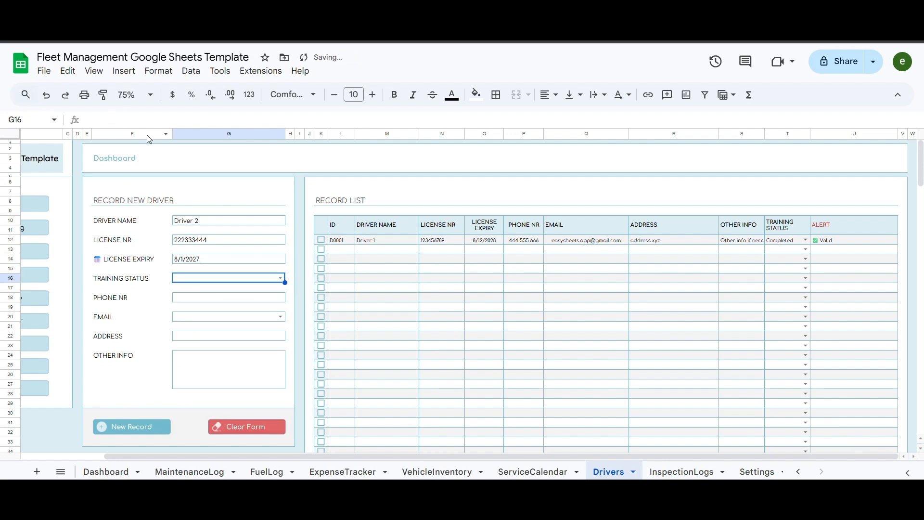
- Fill in Driver 2's training status, phone number, e-mail, address and note 'other info 2'
left_click(279, 277)
left_click(196, 322)
left_click(198, 299)
type("66434223")
key("Tab")
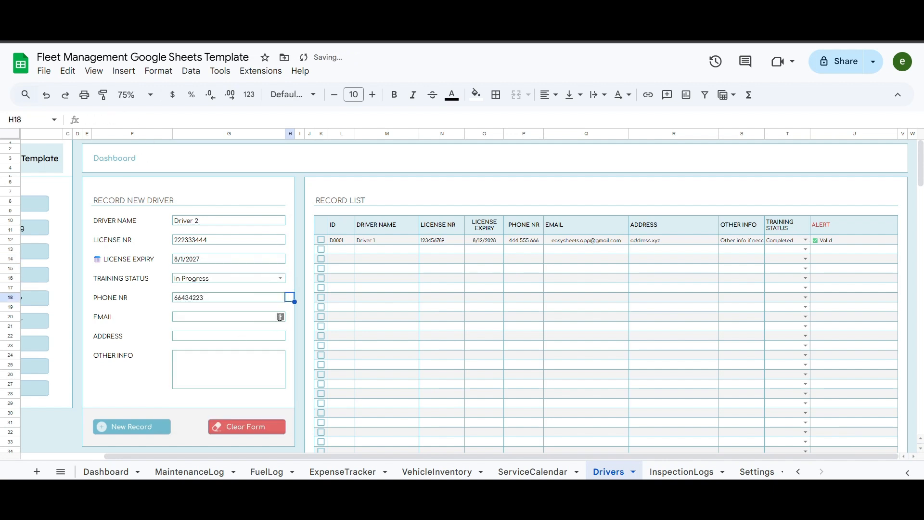
left_click(280, 316)
left_click(217, 328)
left_click(217, 337)
type("address another one")
key("Return")
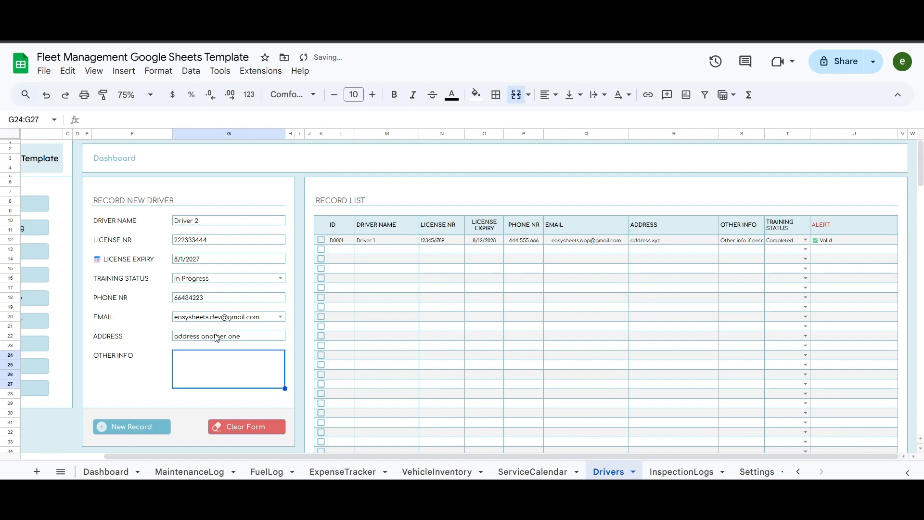
type("other info 2")
key("Tab")
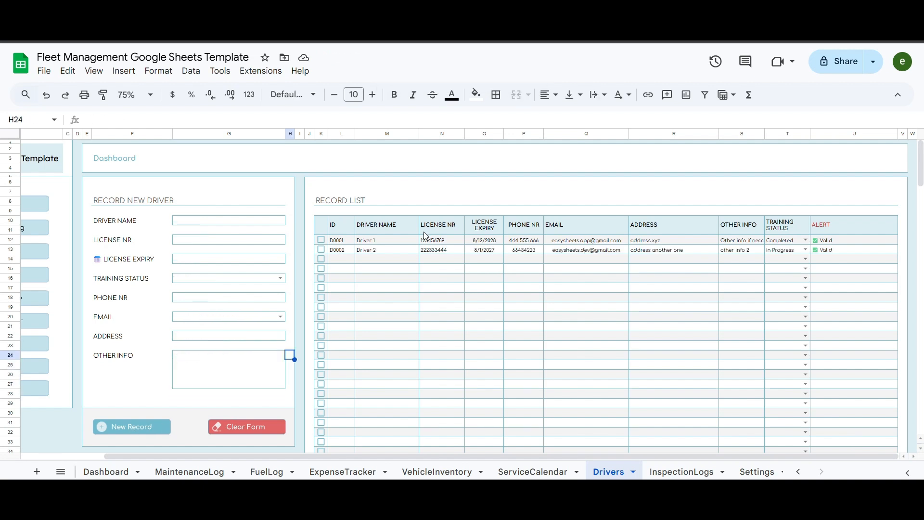
- Change D0002's training status to Not Started and tick D0001's row to view its details
left_click(805, 249)
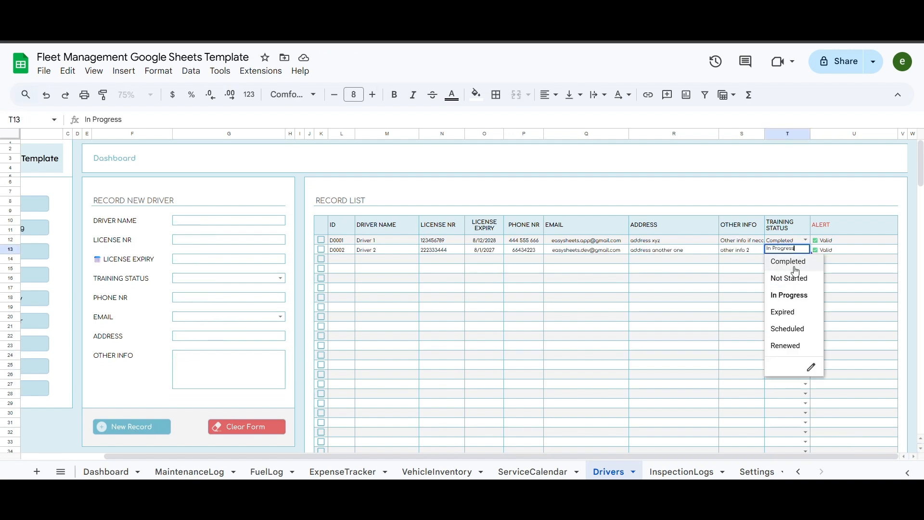
left_click(796, 279)
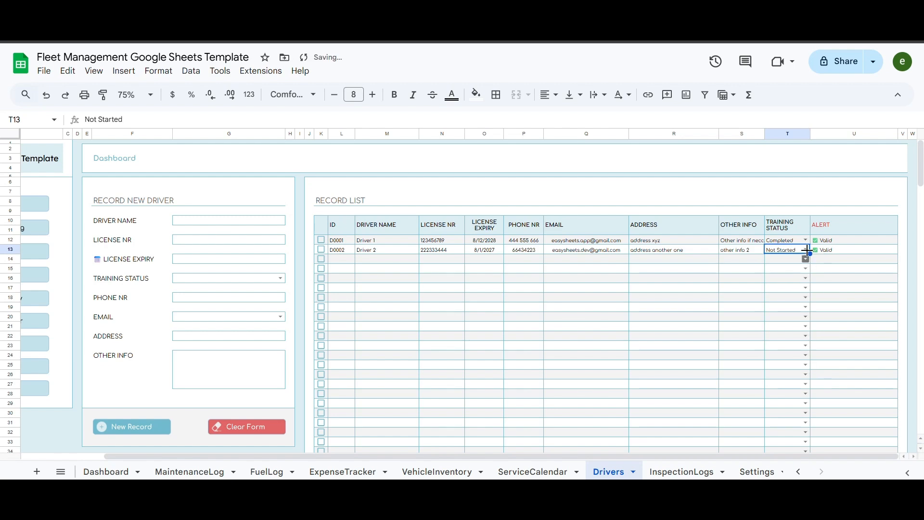
left_click(321, 240)
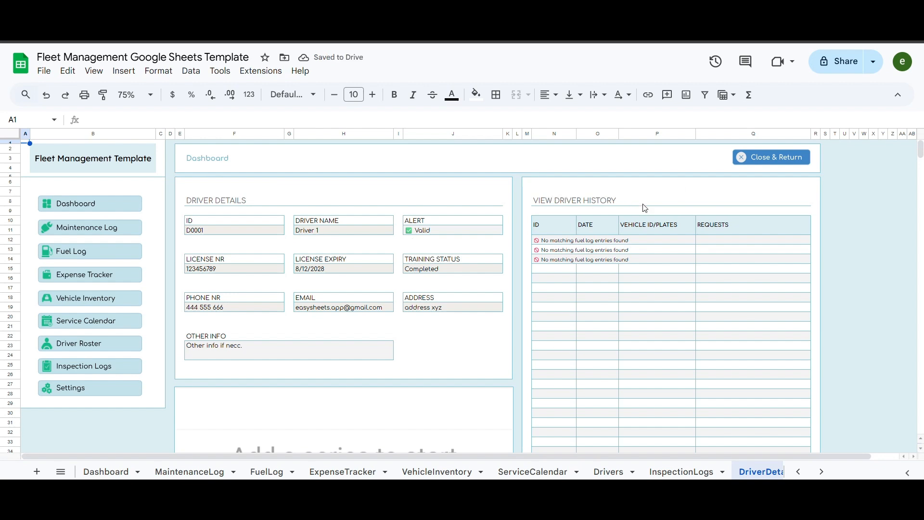
- Review Driver 1's details, close back to the Drivers list, and head to Vehicle Inventory
scroll(371, 189, "down", 5)
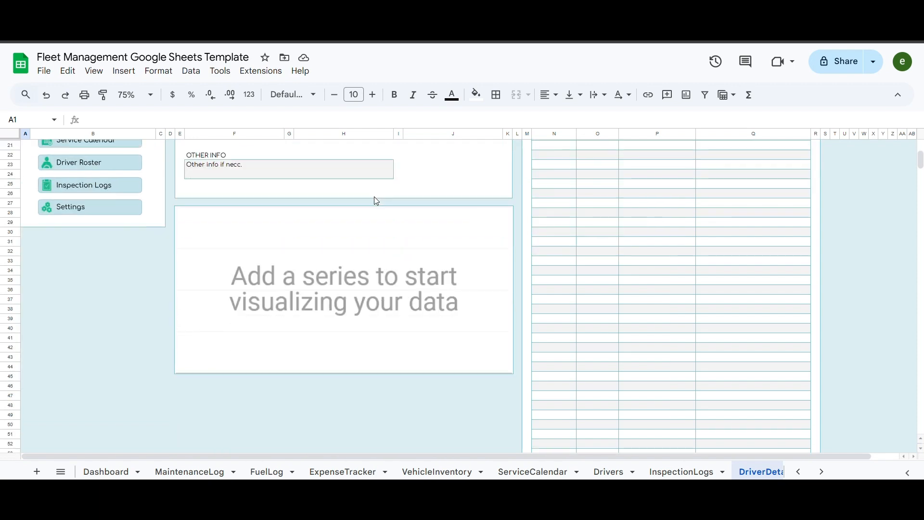
scroll(568, 247, "up", 5)
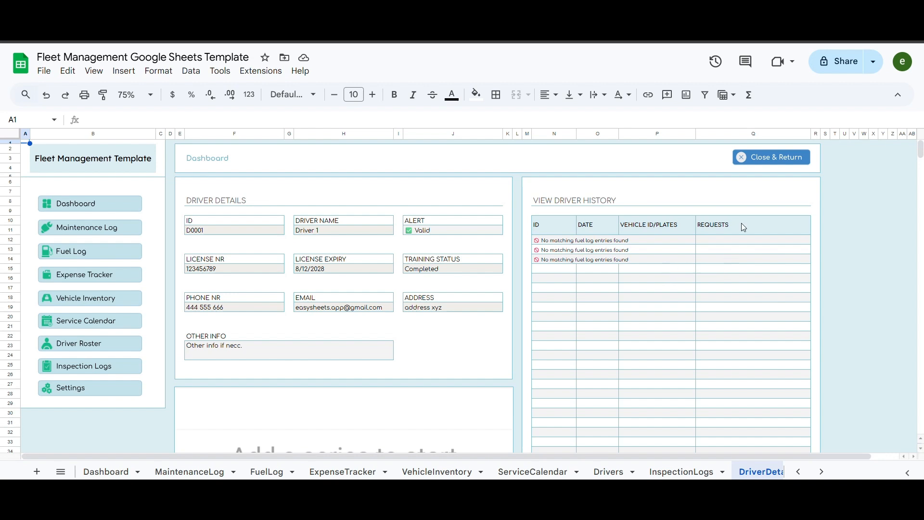
left_click(780, 162)
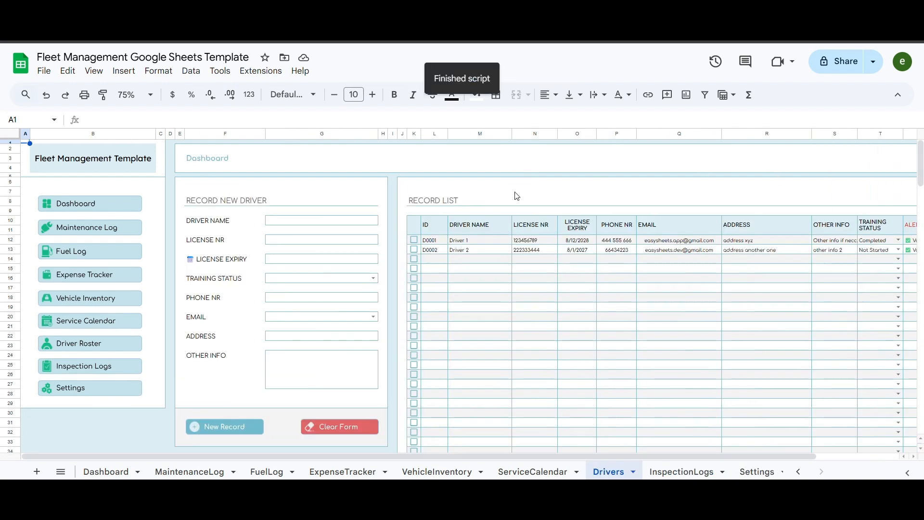
left_click(463, 161)
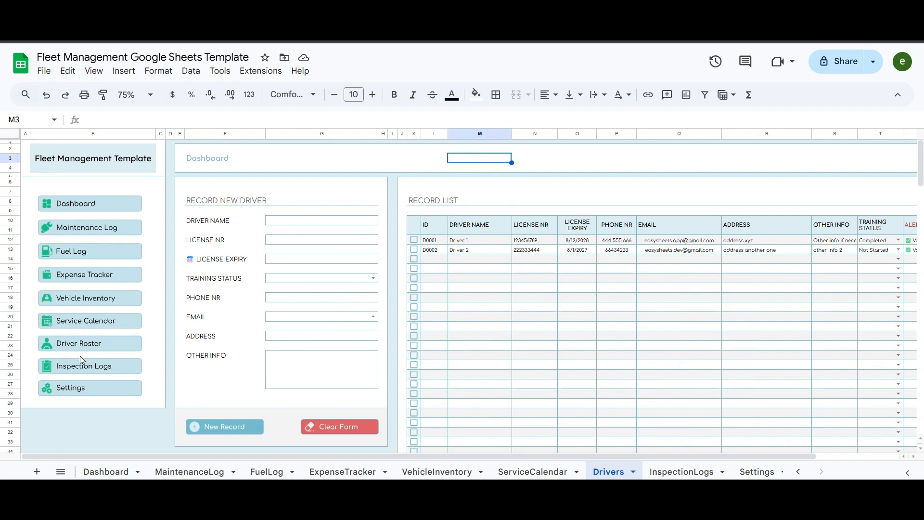
left_click(88, 303)
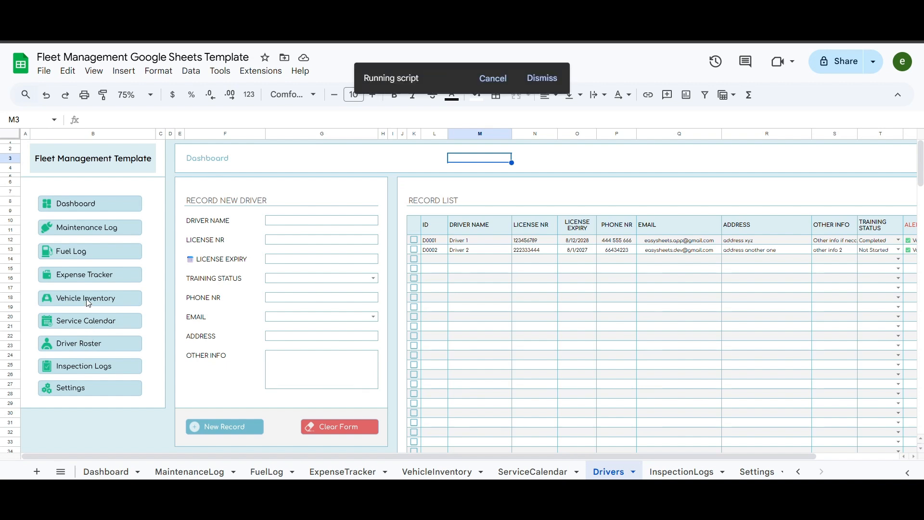
- Enter vehicle ID 123-123, model Mercedes Bens Actros and year 2010
left_click(302, 231)
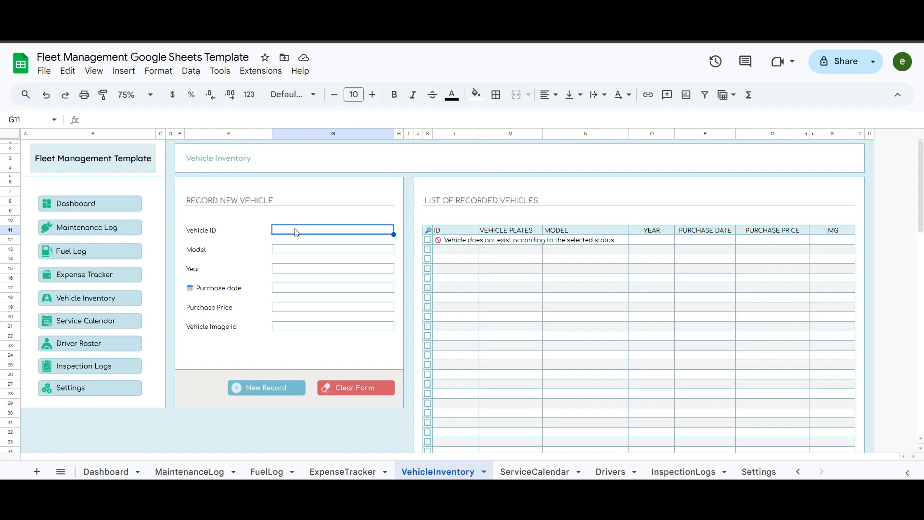
type("123-123")
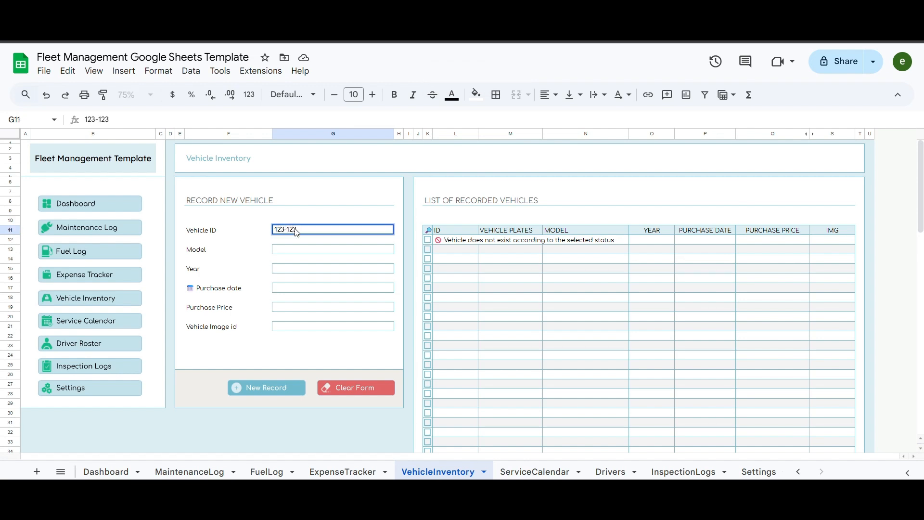
key("Return")
left_click(297, 233)
left_click(318, 249)
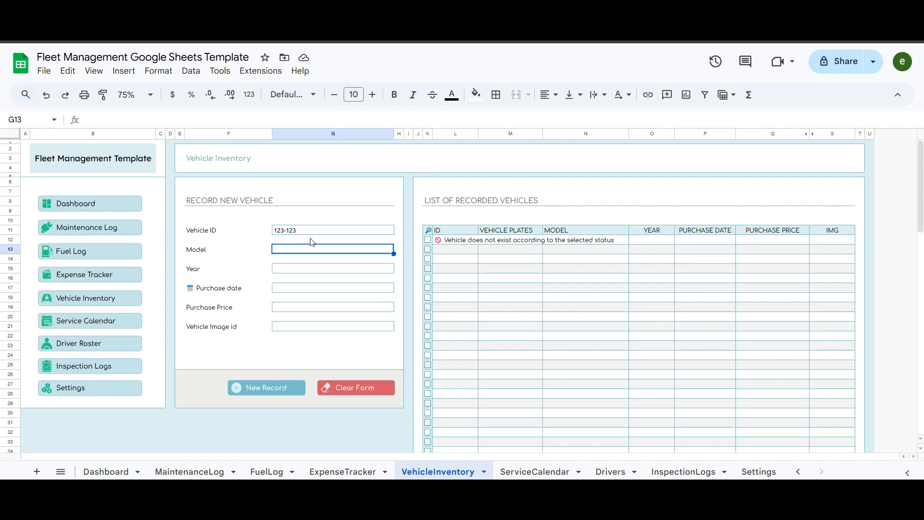
type("Mercedes")
type("Bens Actros")
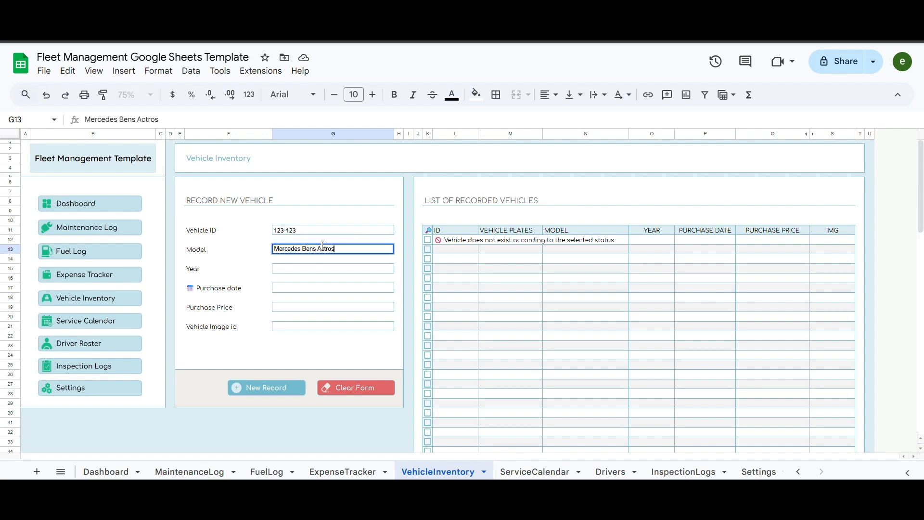
key("Return")
type("2010")
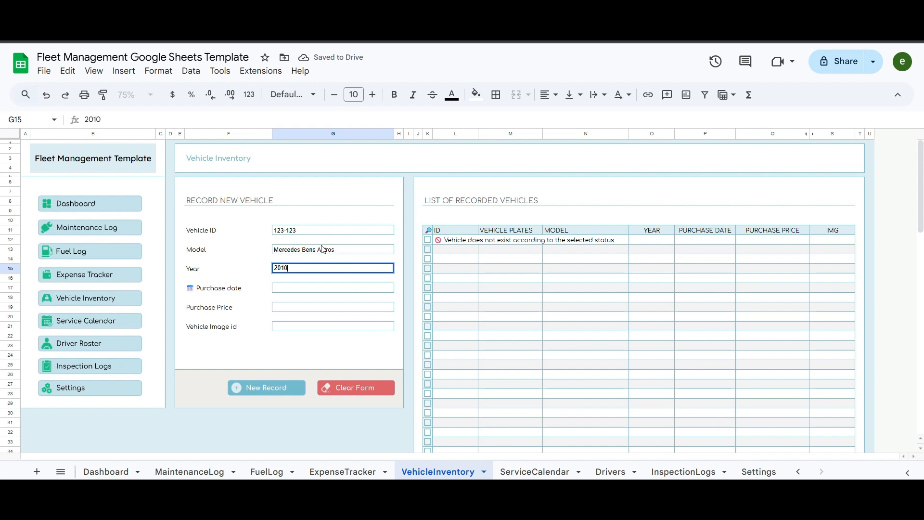
key("Return")
key("Down")
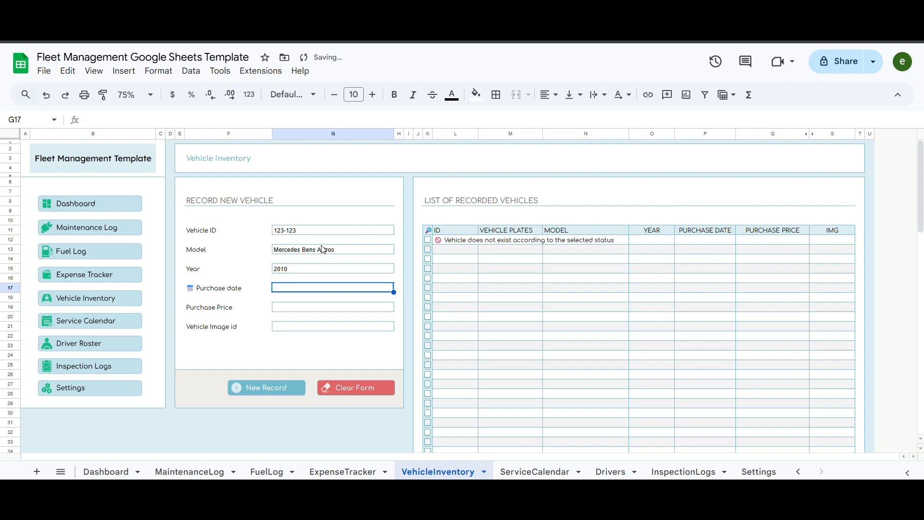
- Set purchase date 5/1/2010, price 120000, and paste the truck image's Drive link
double_click(308, 290)
left_click(370, 304)
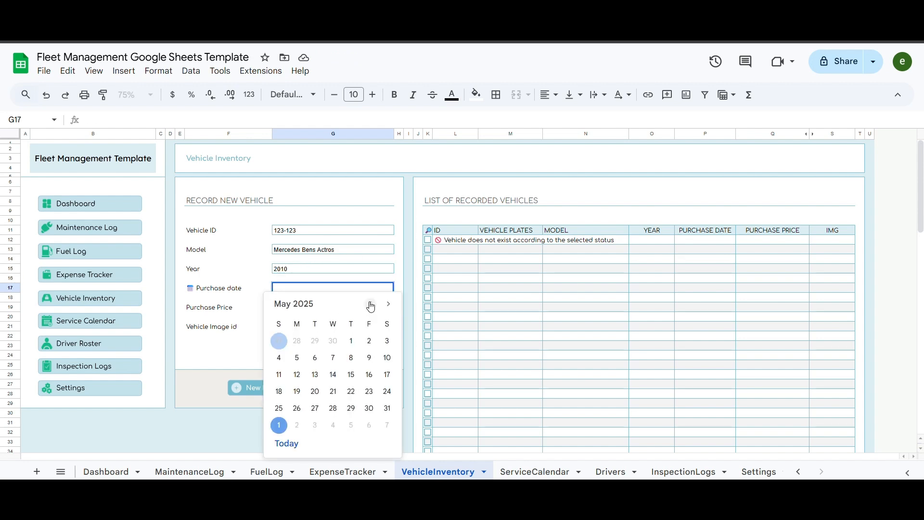
left_click(351, 341)
left_click_drag(113, 119, 104, 119)
type("10")
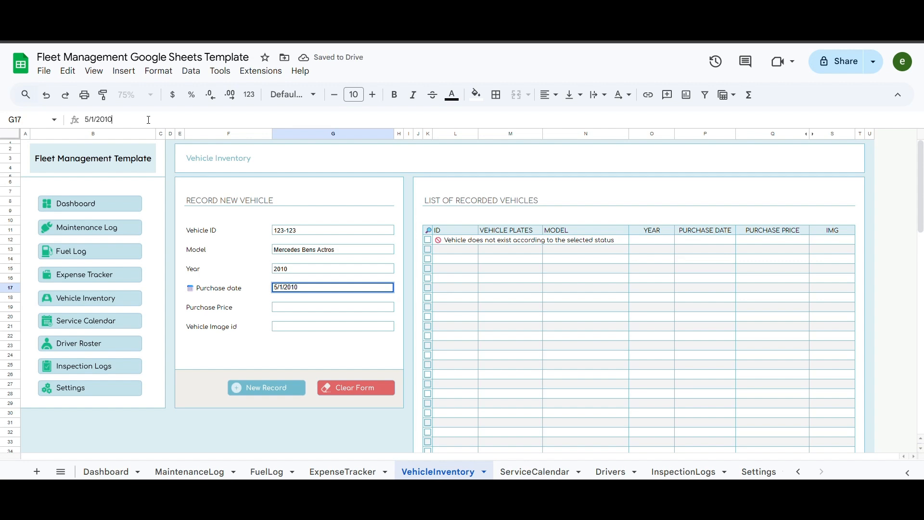
key("Return")
key("Down")
type("1")
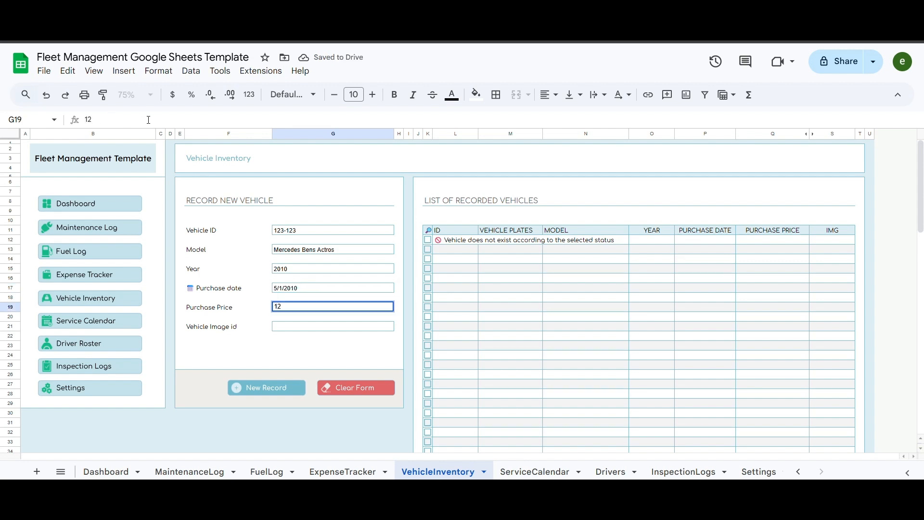
type("20000")
key("Return")
key("Down")
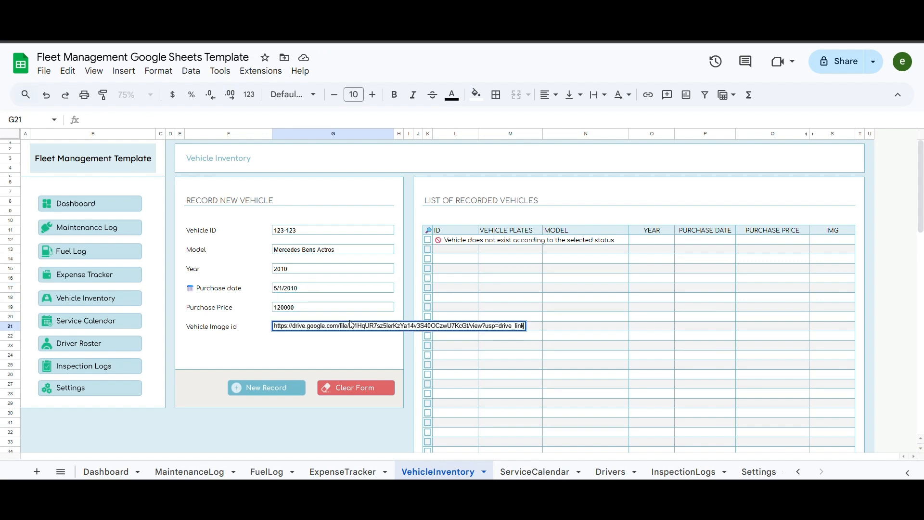
left_click(229, 329)
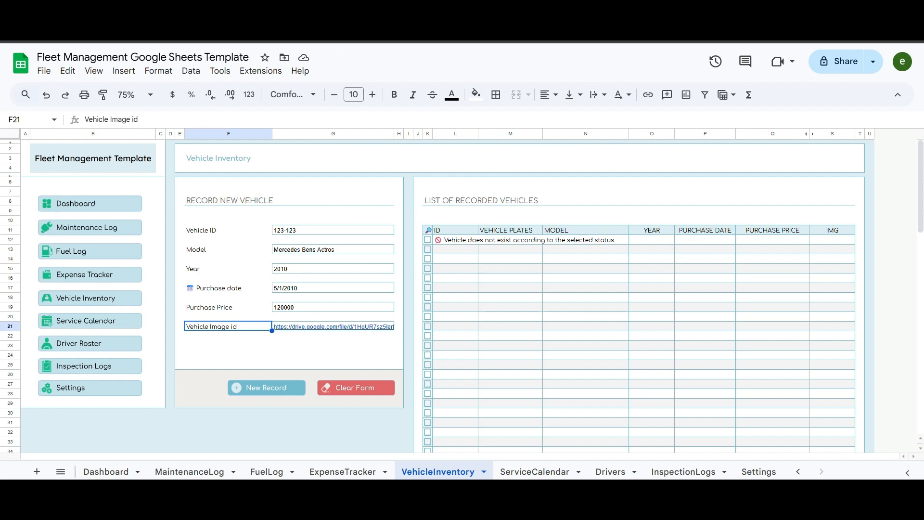
- Check the Mercedes image in the template's Drive Images folder
left_click(308, 10)
left_click(354, 109)
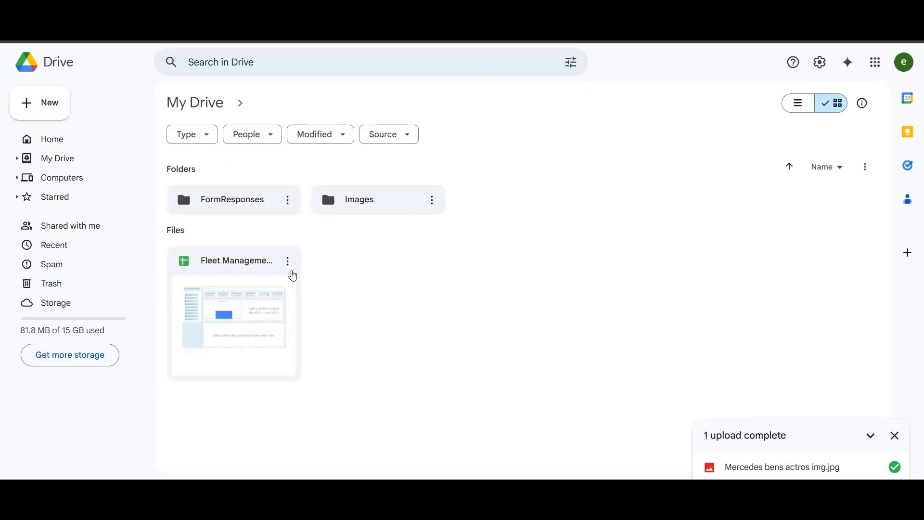
left_click(366, 204)
double_click(366, 204)
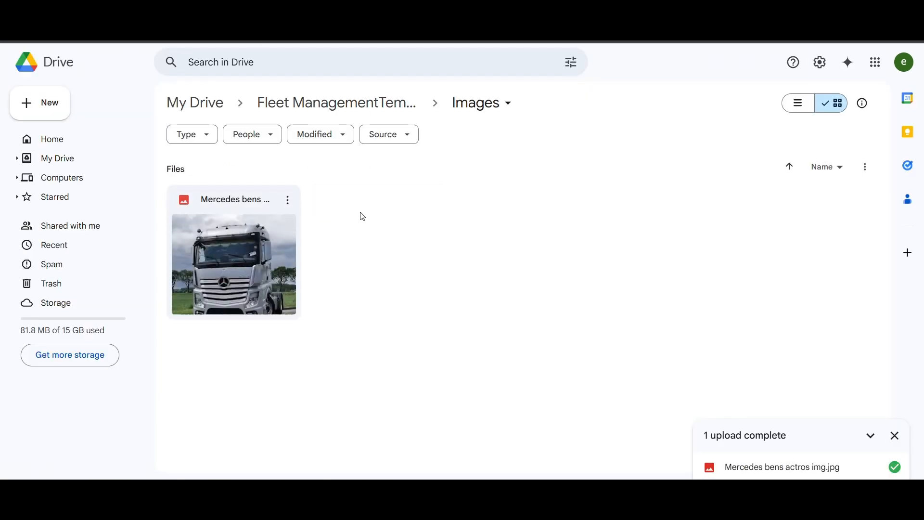
left_click(288, 200)
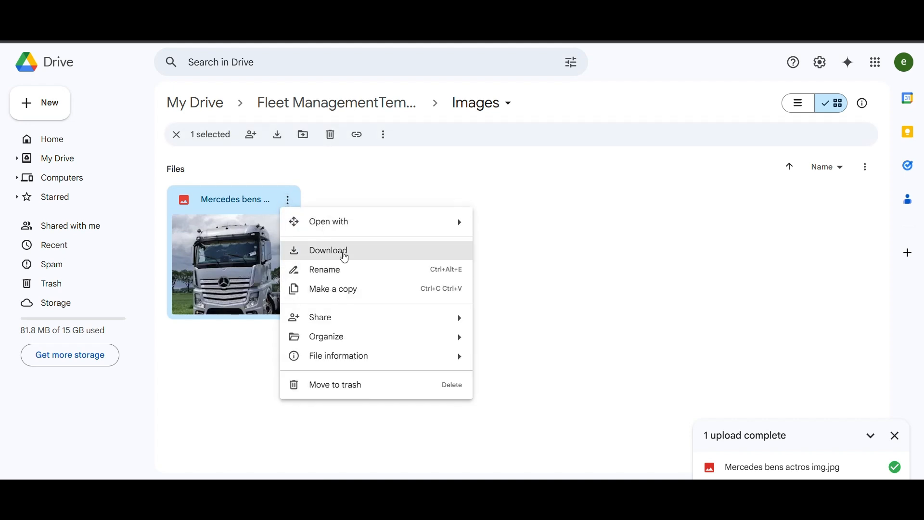
left_click(291, 14)
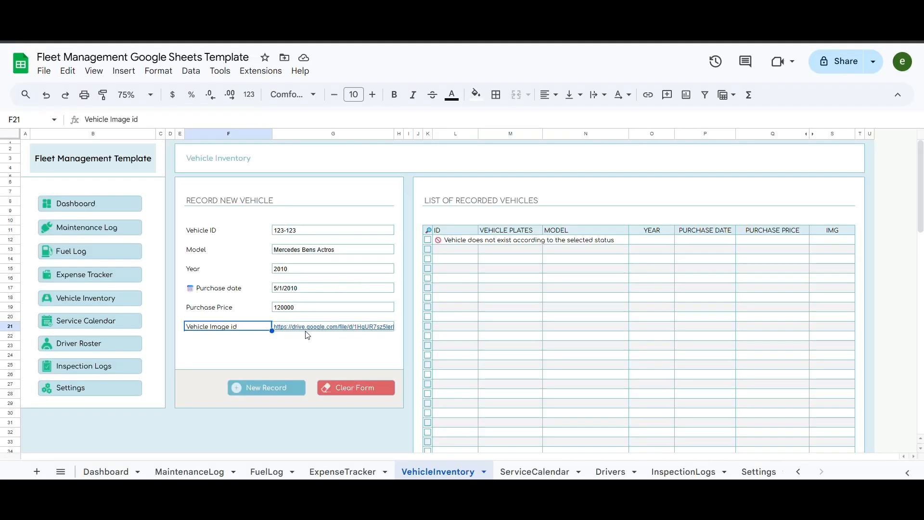
- Save the Mercedes Bens Actros as vehicle record V0001 and confirm the success message
left_click(249, 358)
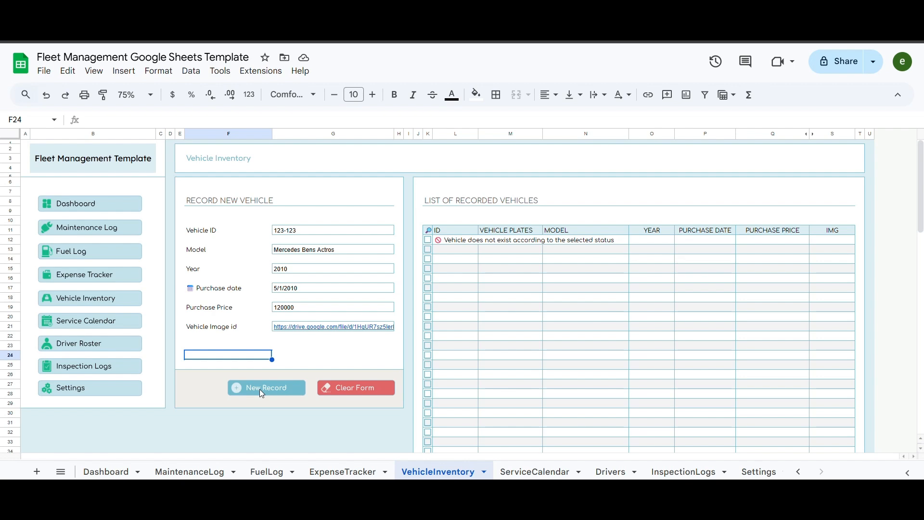
left_click(260, 390)
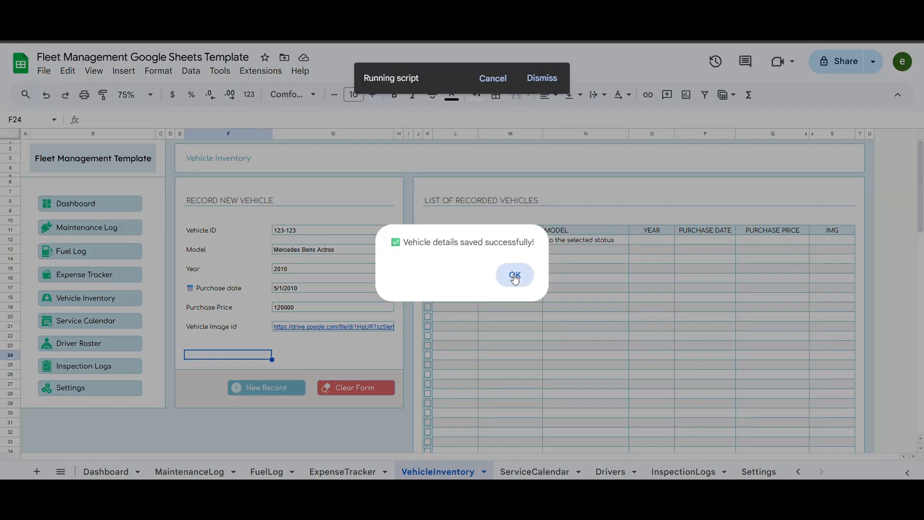
left_click(512, 277)
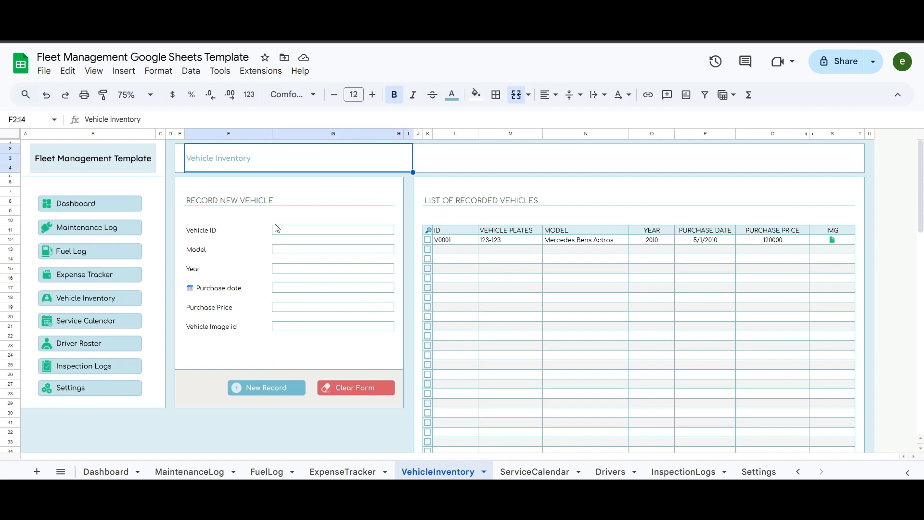
left_click(319, 233)
- Enter vehicle ID 222-333, model Toyota Hilux and year 2015
type("222-333")
key("Return")
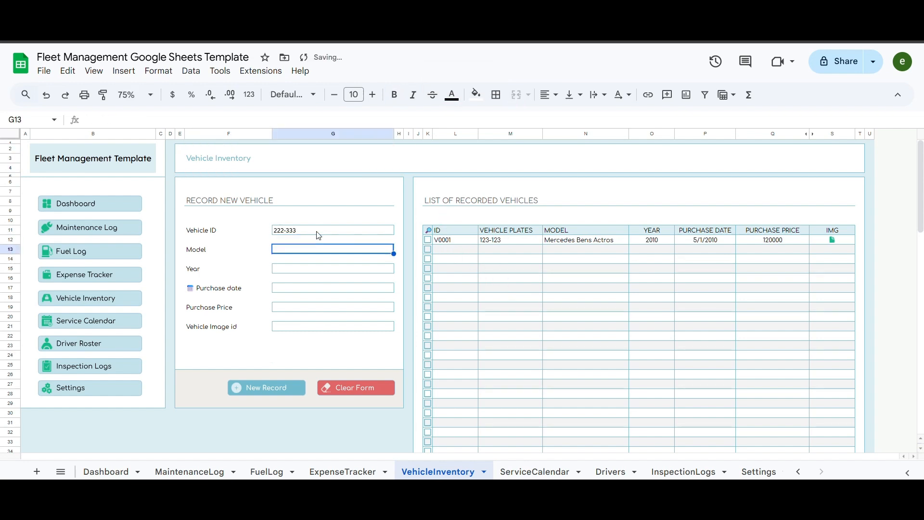
type("Toyota Hilux")
key("Return")
key("Return")
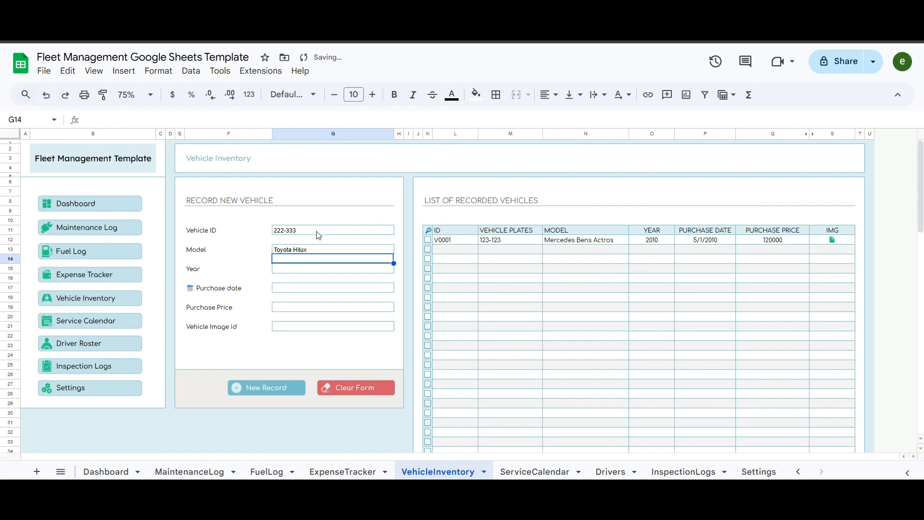
type("20")
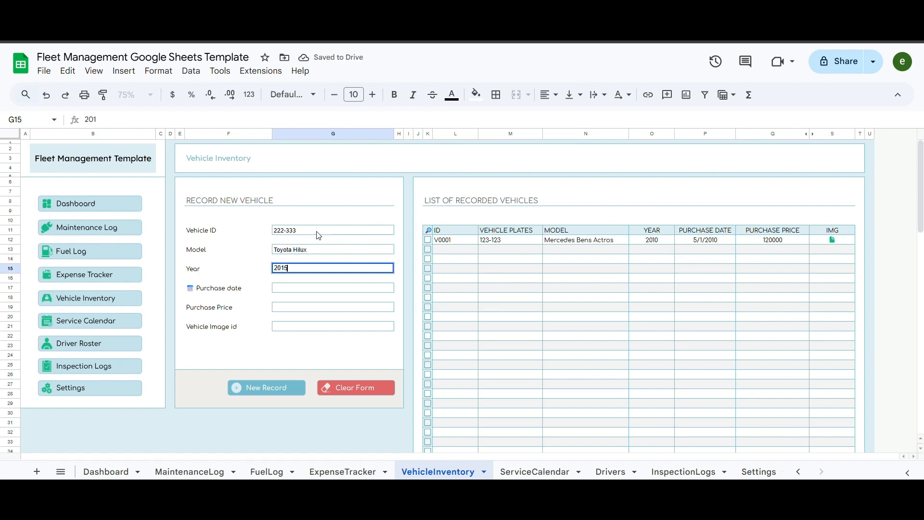
type("15")
key("Return")
- Set purchase date 7/9/2015 and purchase price 75500
double_click(304, 289)
left_click(388, 304)
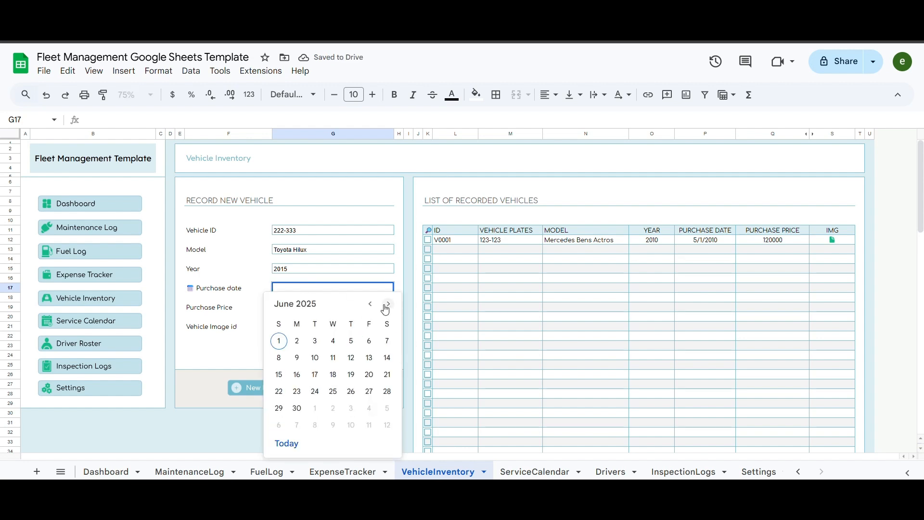
left_click(386, 306)
left_click(333, 357)
left_click(145, 123)
key("BackSpace")
key("BackSpace")
type("1")
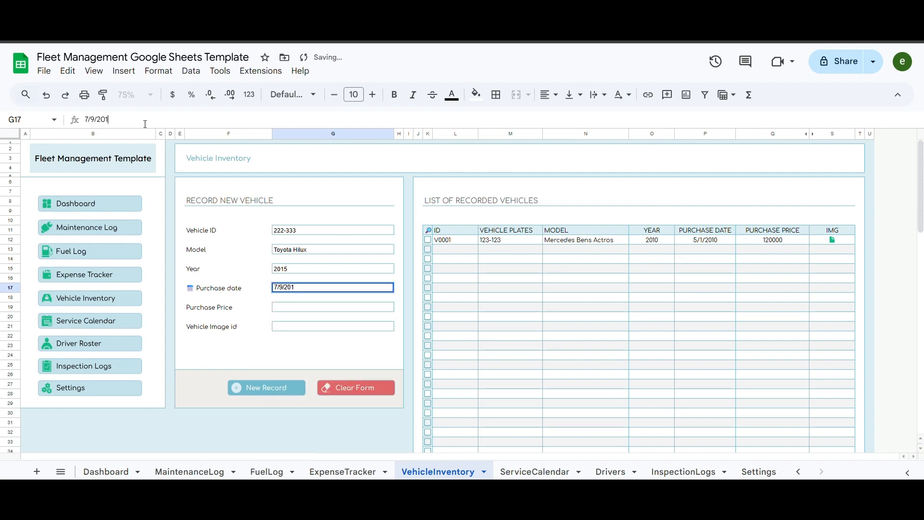
type("5")
key("Return")
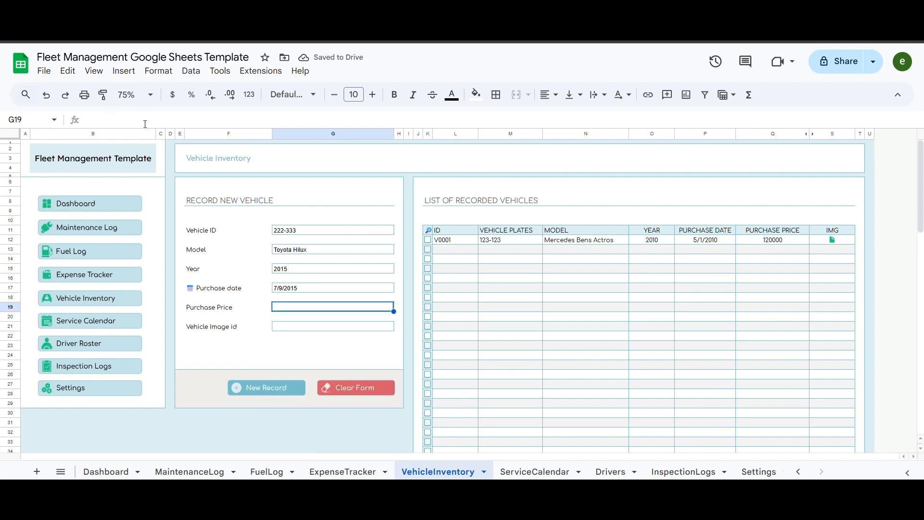
type("755000")
key("Return")
key("Up")
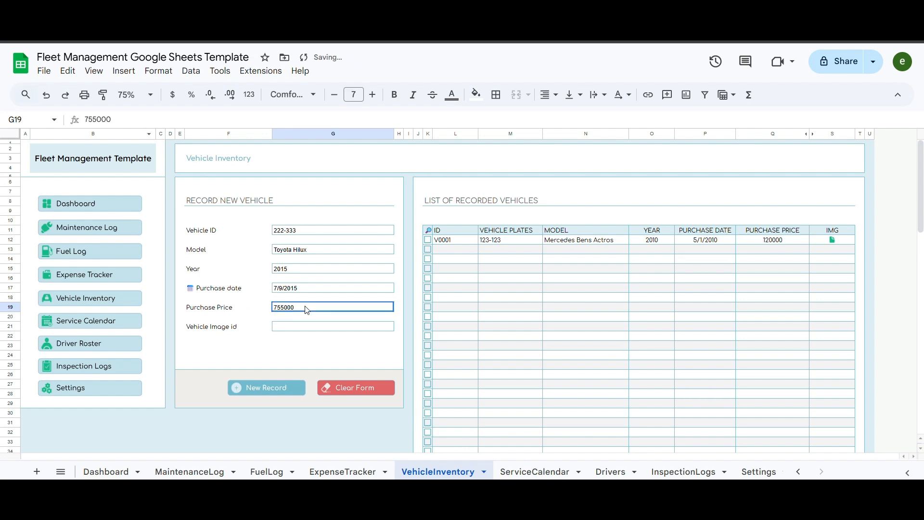
key("Return")
key("BackSpace")
key("Return")
- Copy the Toyota Hilux.jpg share link from the Drive Images folder
left_click(254, 28)
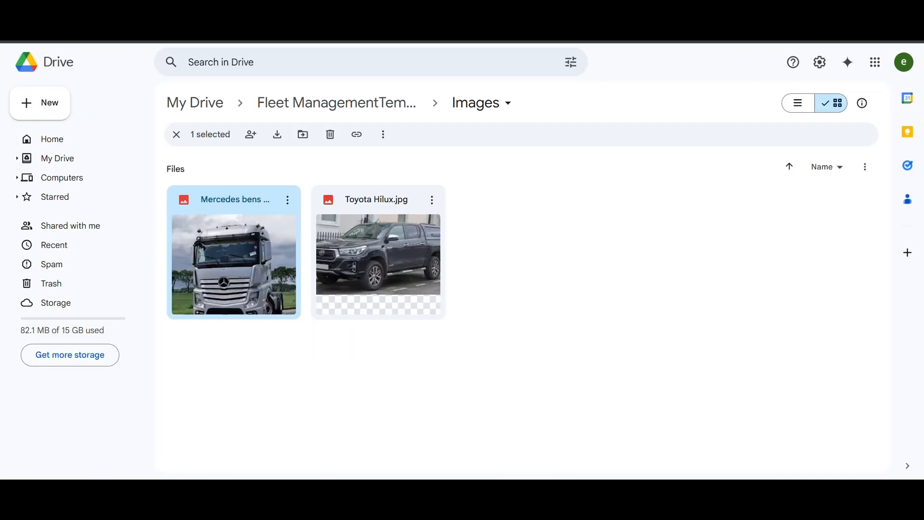
left_click(432, 200)
mouse_move(533, 323)
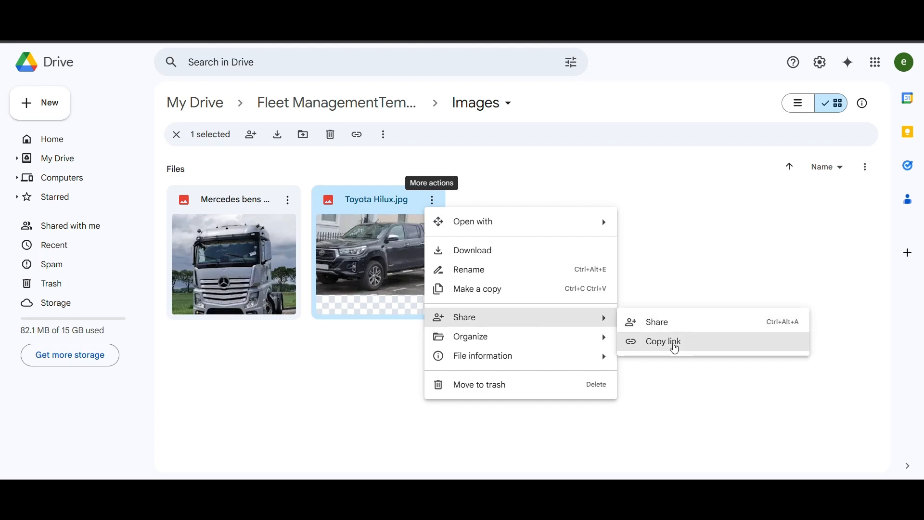
left_click(675, 345)
left_click(145, 29)
left_click(302, 326)
- Paste the image link, save the Toyota Hilux as V0002, and open its details
right_click(301, 326)
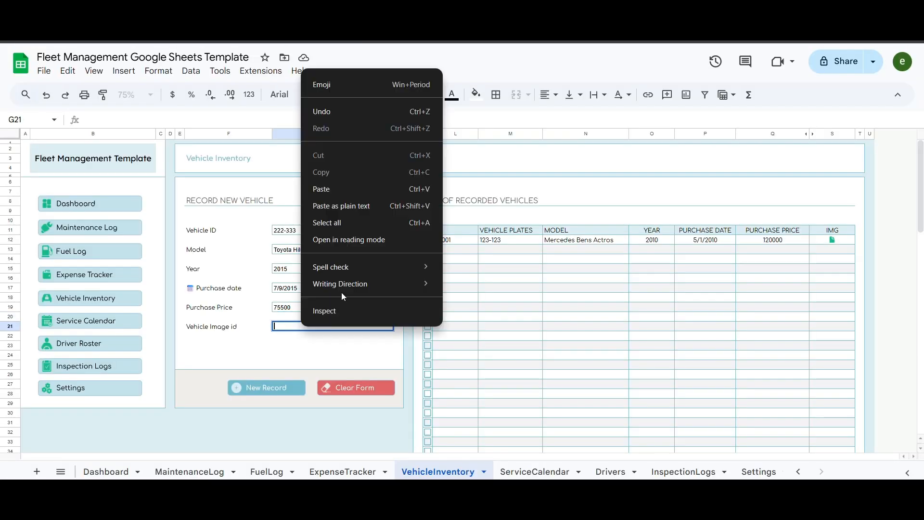
left_click(320, 188)
left_click(226, 318)
left_click(268, 389)
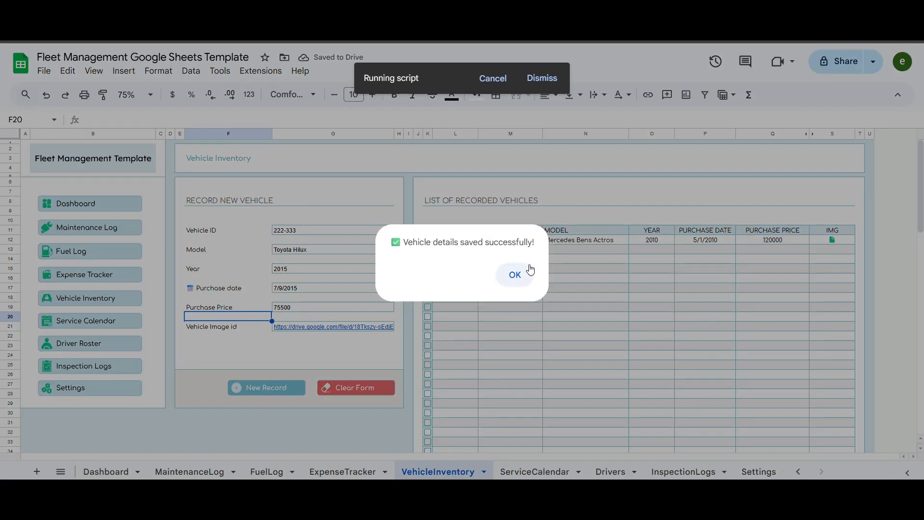
left_click(511, 279)
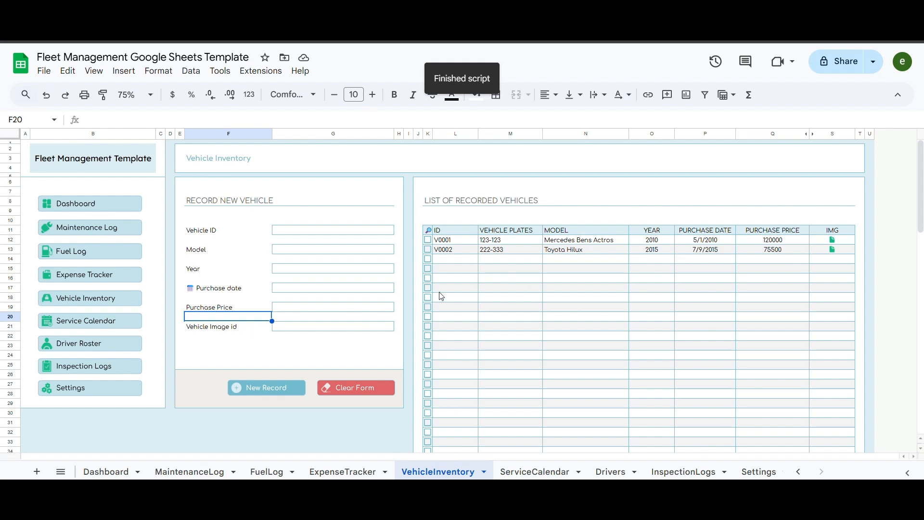
left_click(428, 249)
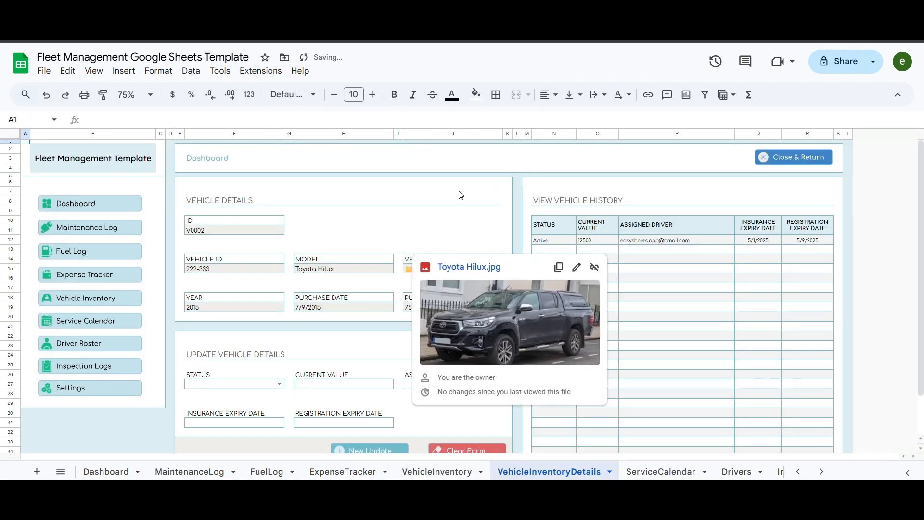
left_click(458, 193)
scroll(347, 203, "down", 2)
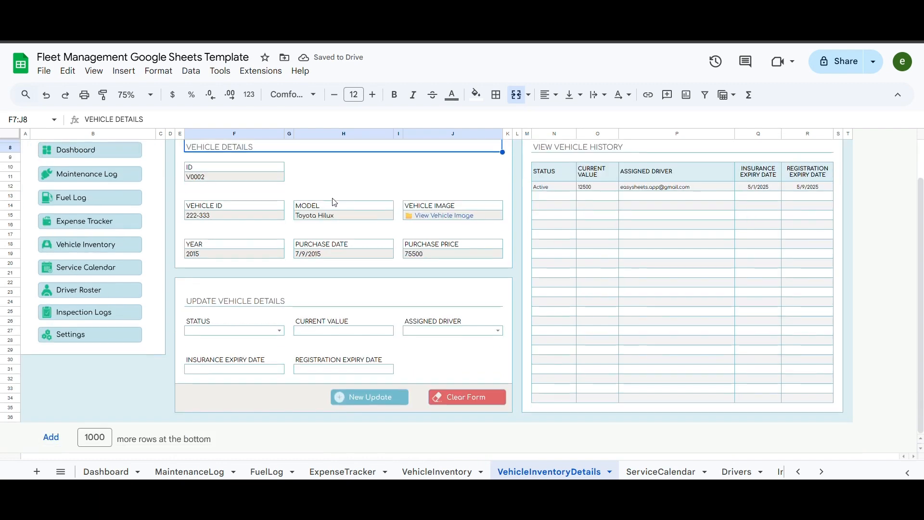
scroll(390, 303, "up", 2)
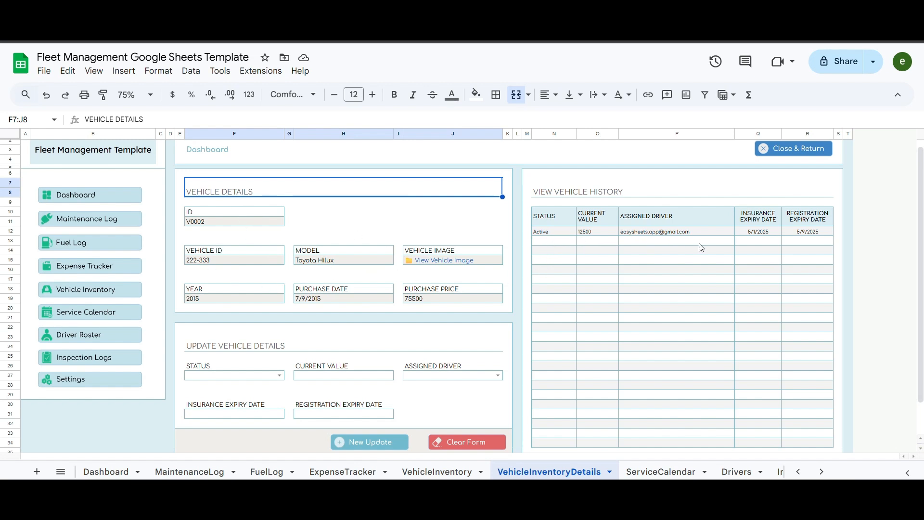
- Set the Toyota Hilux's status to Sold, current value 500, and insurance expiry 5/1/2026
left_click(280, 376)
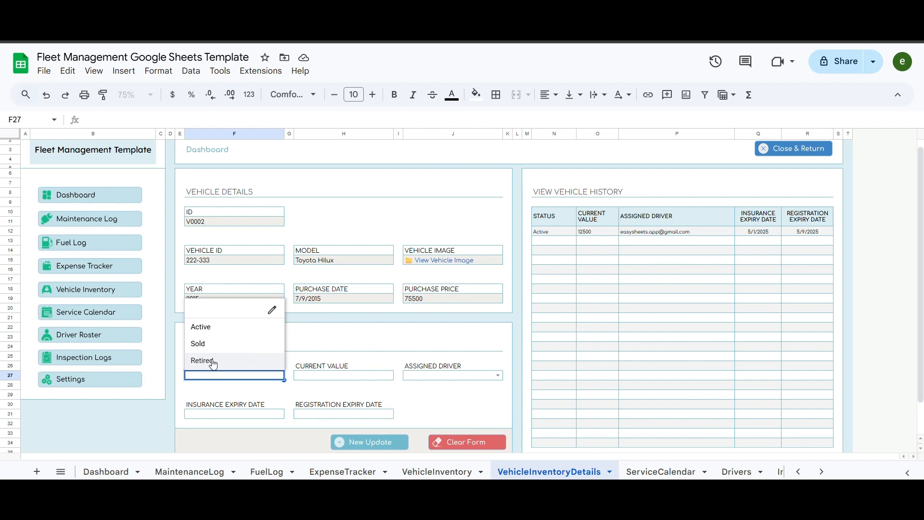
left_click(210, 344)
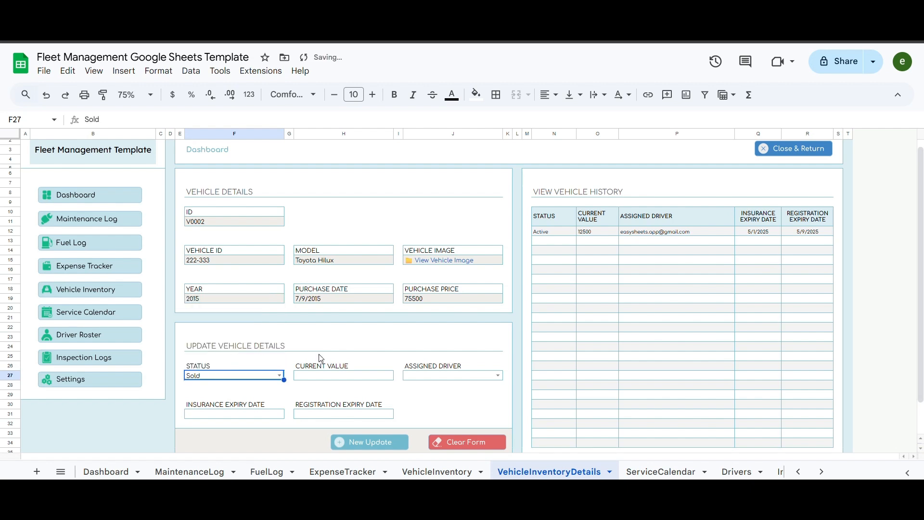
double_click(337, 376)
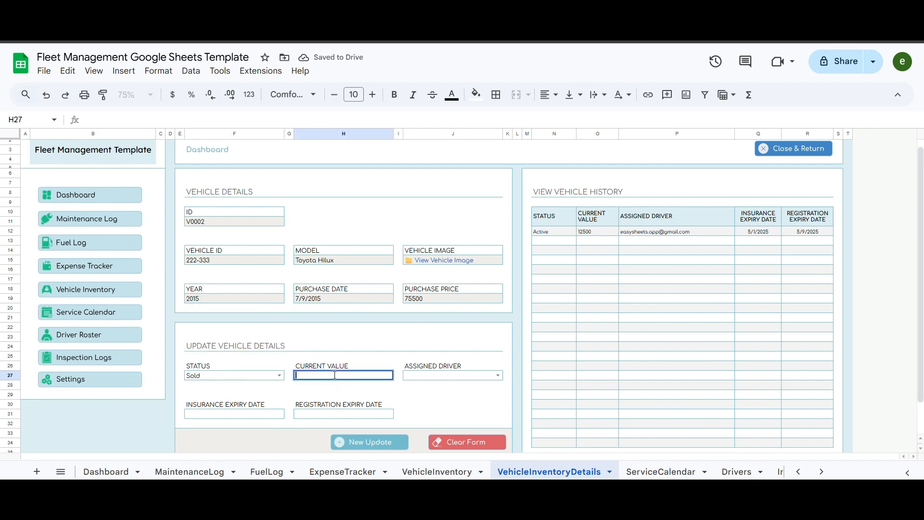
type("500")
double_click(234, 414)
left_click(289, 255)
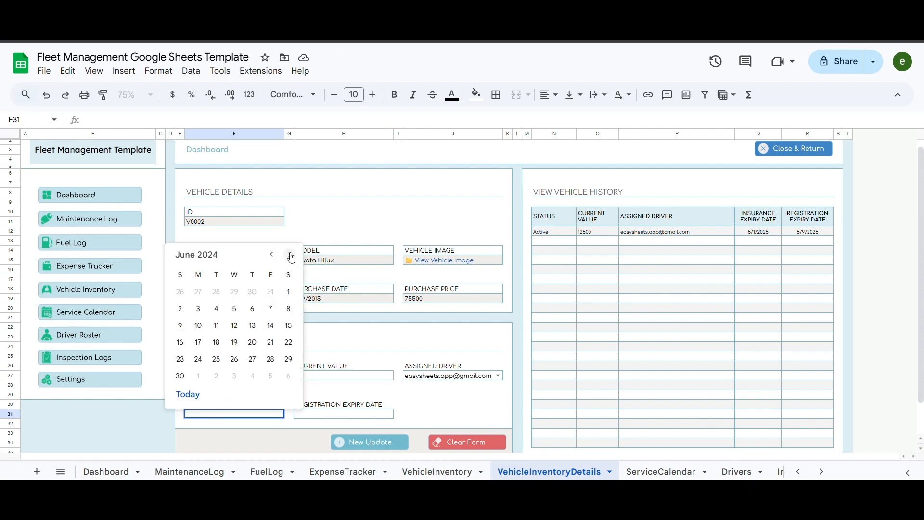
left_click(272, 254)
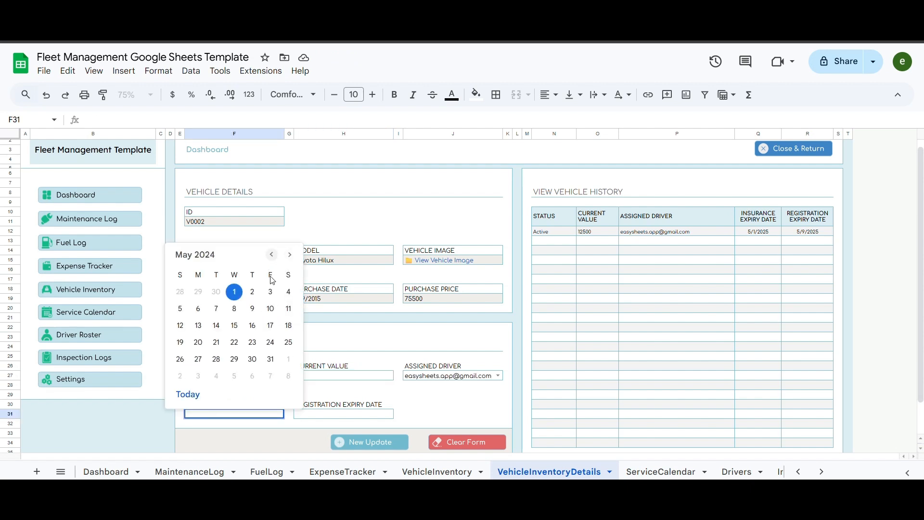
left_click(257, 415)
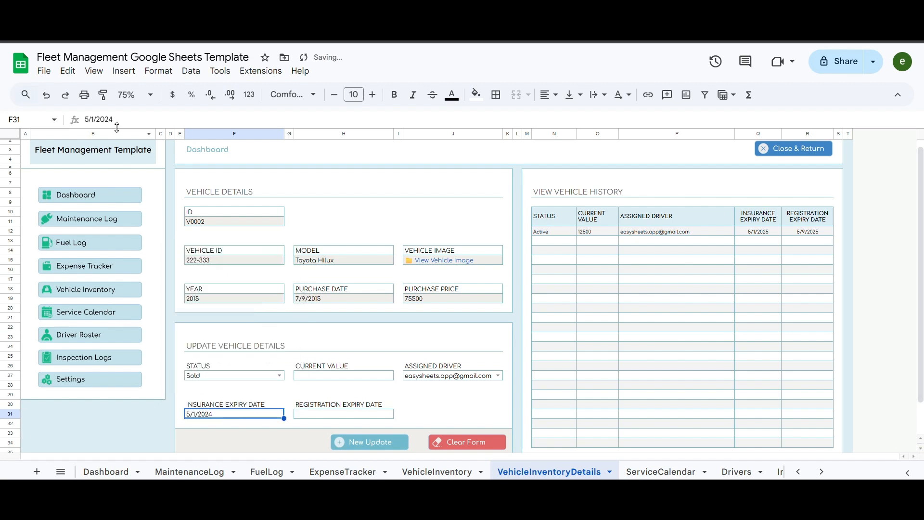
left_click_drag(109, 119, 115, 119)
type("6")
key("Return")
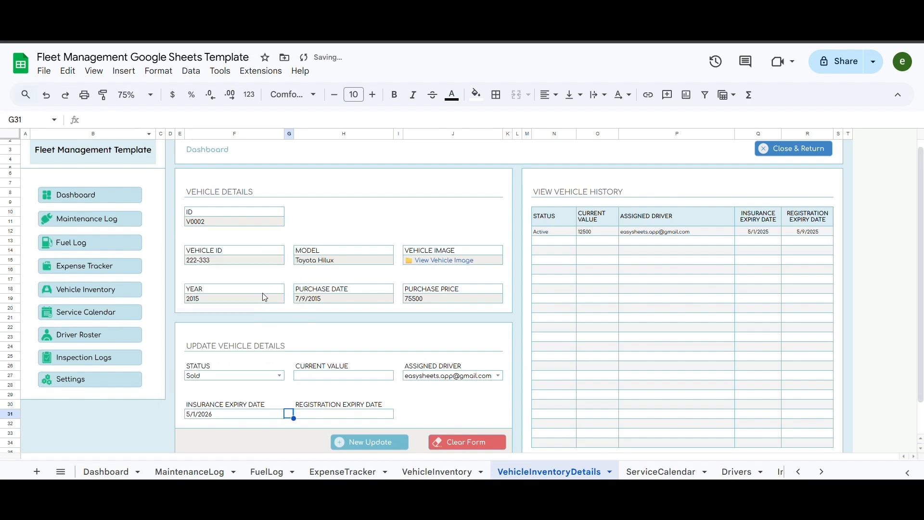
- Set registration expiry to 5/9/2026 and submit the Sold update
double_click(337, 415)
left_click(361, 308)
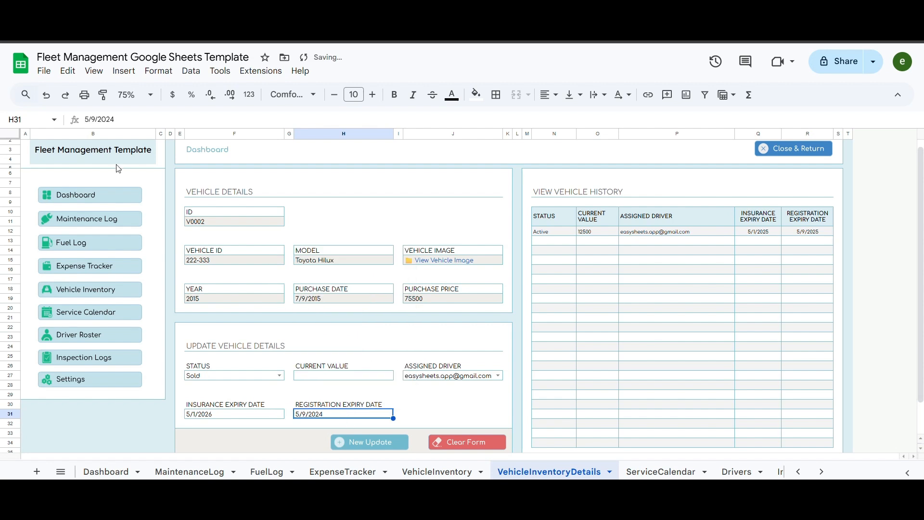
left_click_drag(110, 120, 124, 119)
type("6")
key("Tab")
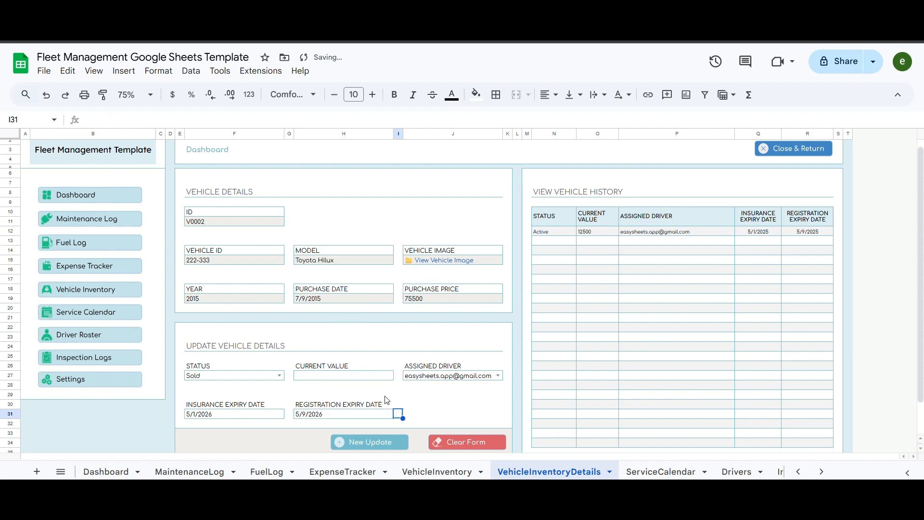
left_click(461, 396)
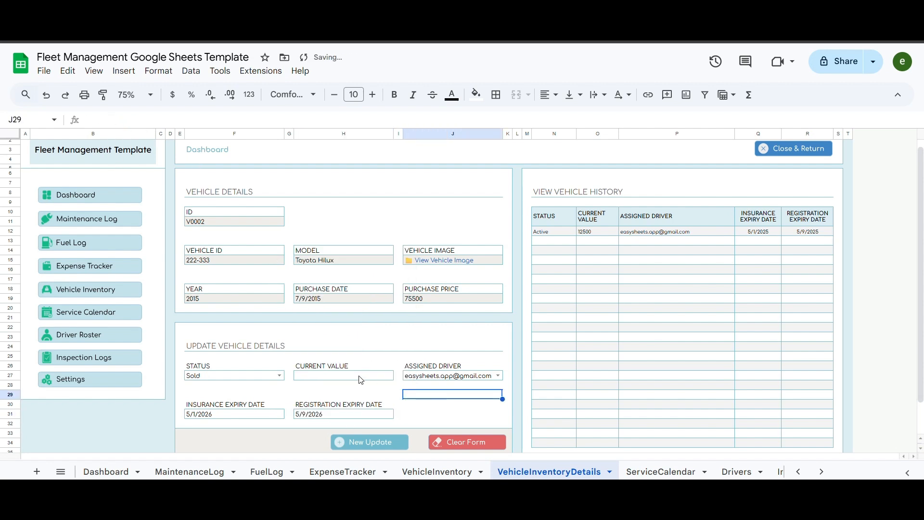
left_click(374, 442)
left_click(524, 274)
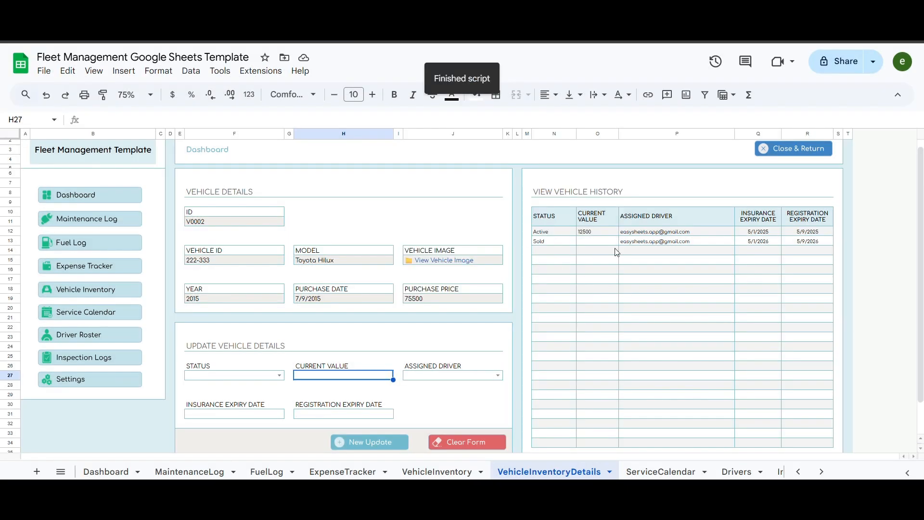
- Record an Active update with the first driver, insurance expiry 9 May 2024 and registration expiry 1 May 2024
left_click(279, 375)
left_click(199, 326)
left_click(463, 376)
left_click(443, 342)
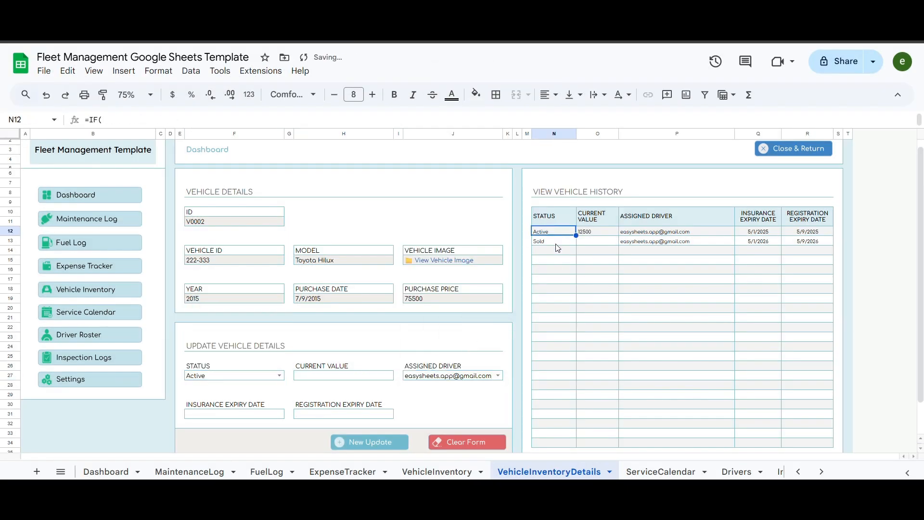
double_click(236, 413)
left_click(252, 309)
double_click(353, 415)
left_click(345, 291)
left_click(428, 406)
left_click(354, 441)
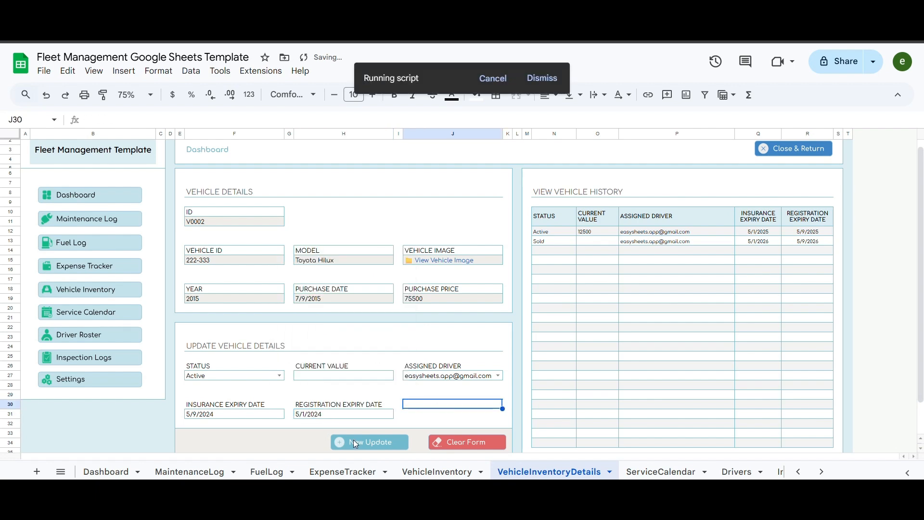
left_click(523, 275)
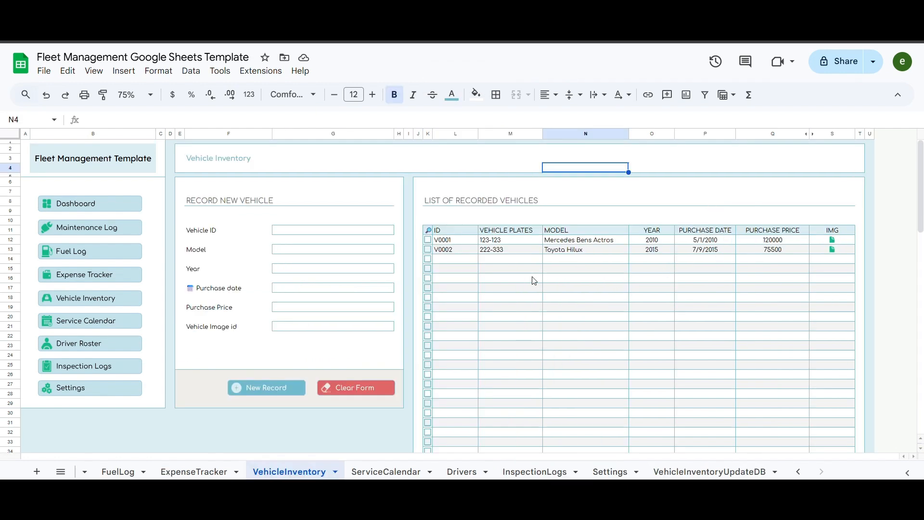
- Open vehicle V0001's details and set status Active, current value 120000, and the first driver
left_click(428, 241)
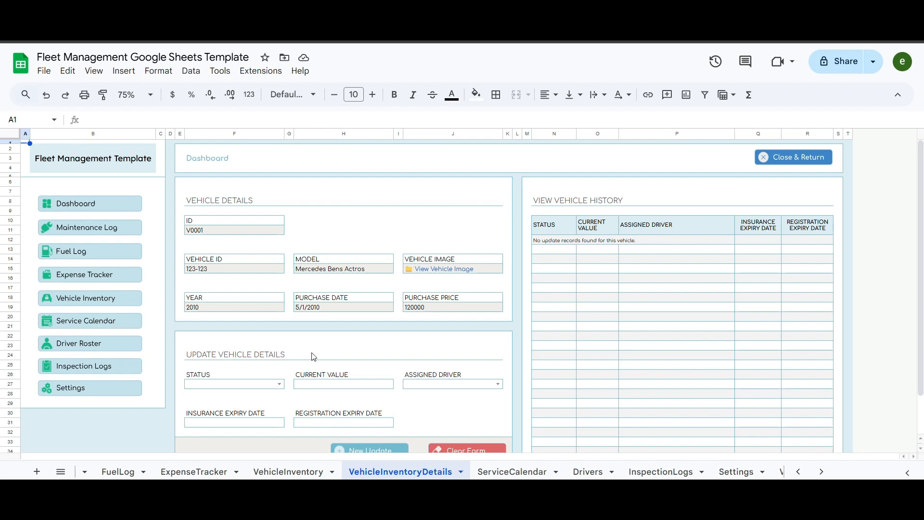
scroll(314, 357, "down", 2)
left_click(280, 339)
left_click(205, 352)
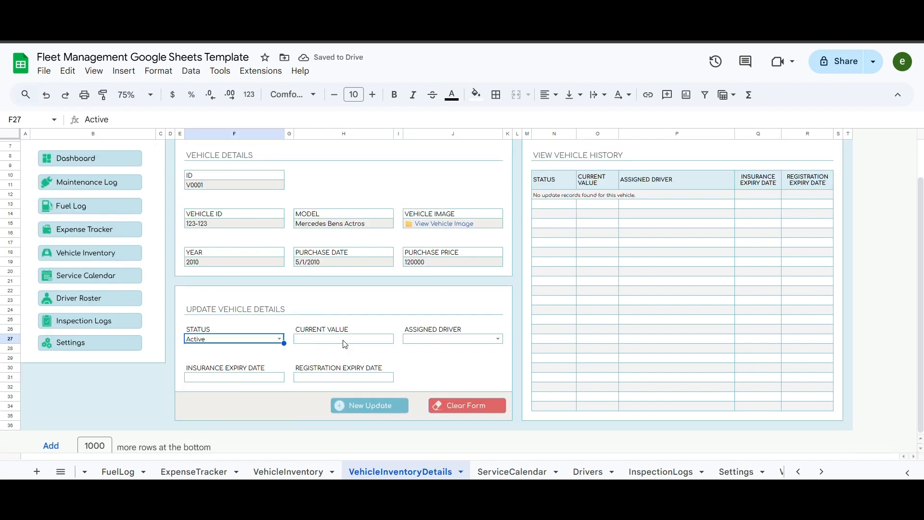
left_click(344, 339)
type("120000")
left_click(498, 339)
left_click(460, 352)
- Set insurance and registration expiry to 1 June 2025 and submit the update
double_click(213, 377)
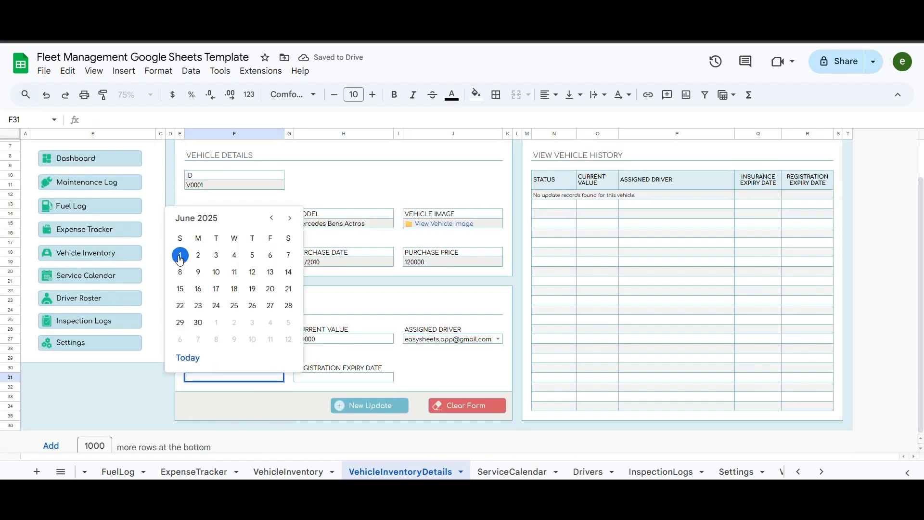
left_click(182, 252)
double_click(337, 378)
left_click(299, 262)
left_click(454, 378)
left_click(369, 406)
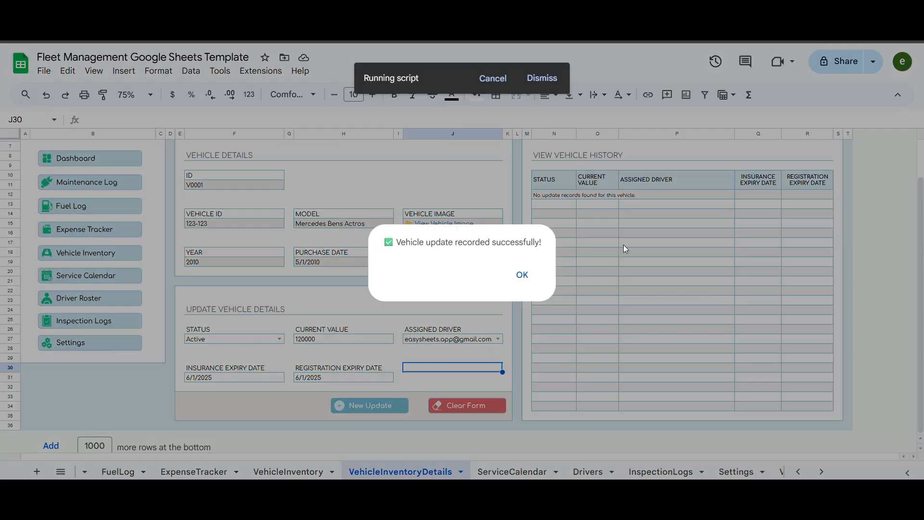
left_click(522, 274)
- Start another update with status Active, current value 120000, the first driver, and insurance expiry
left_click(233, 339)
left_click(231, 358)
left_click(343, 339)
type("120000")
left_click(498, 339)
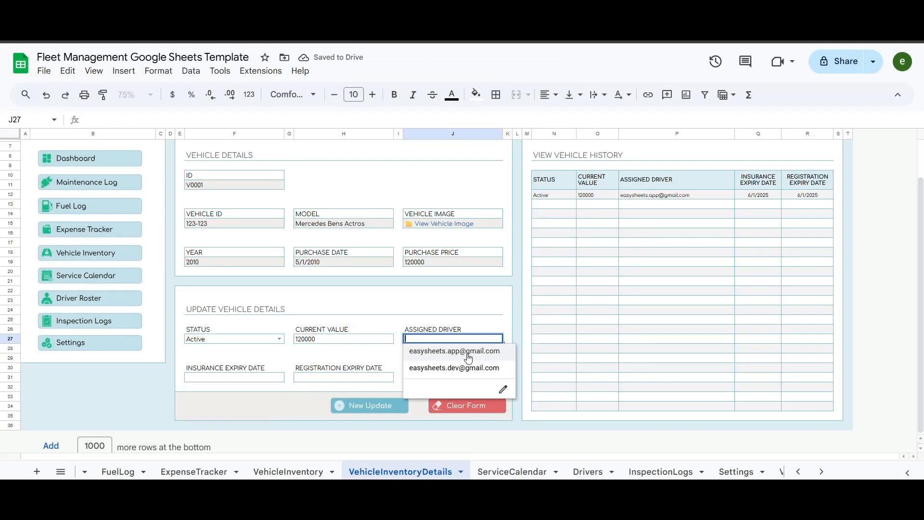
left_click(468, 352)
double_click(221, 378)
left_click(180, 255)
- Set registration expiry to 6/1/2026, save it as a new history entry, and close the vehicle details
double_click(337, 377)
left_click(290, 255)
left_click_drag(119, 120, 113, 119)
type("6/1/2026")
left_click(398, 378)
left_click(370, 406)
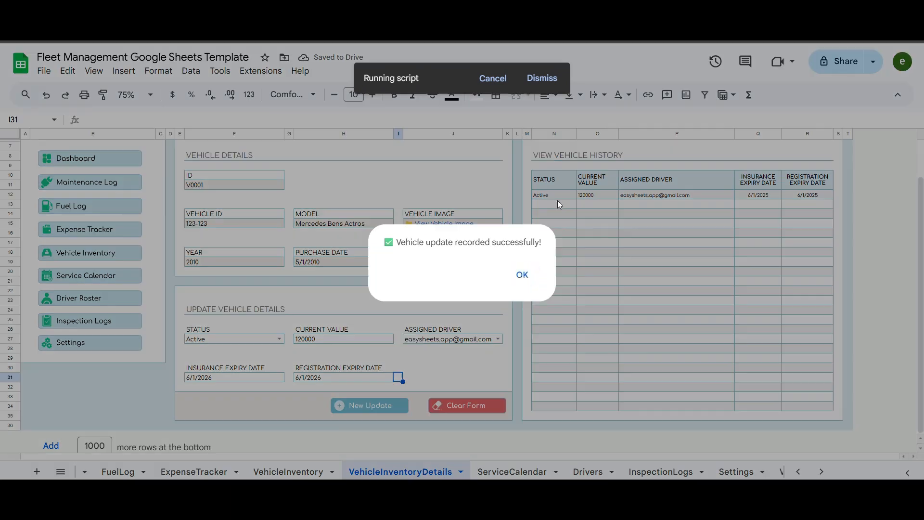
left_click(522, 275)
left_click(279, 339)
left_click(347, 307)
scroll(702, 261, "up", 2)
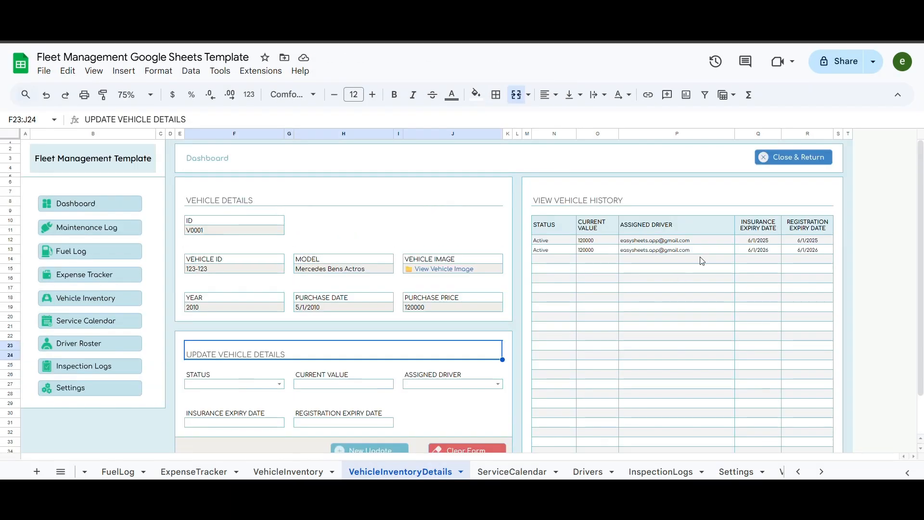
left_click(787, 166)
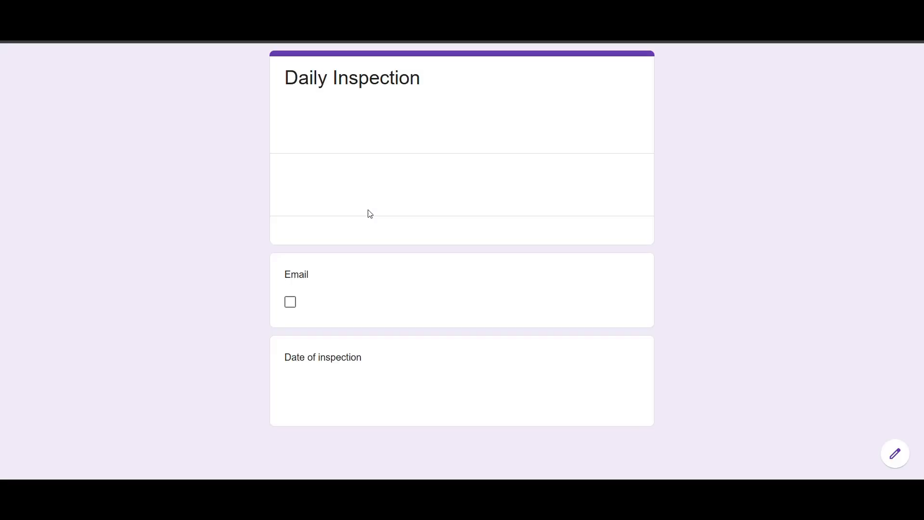
- Scroll down the Inspection Logs page to view its contents
scroll(370, 211, "down", 5)
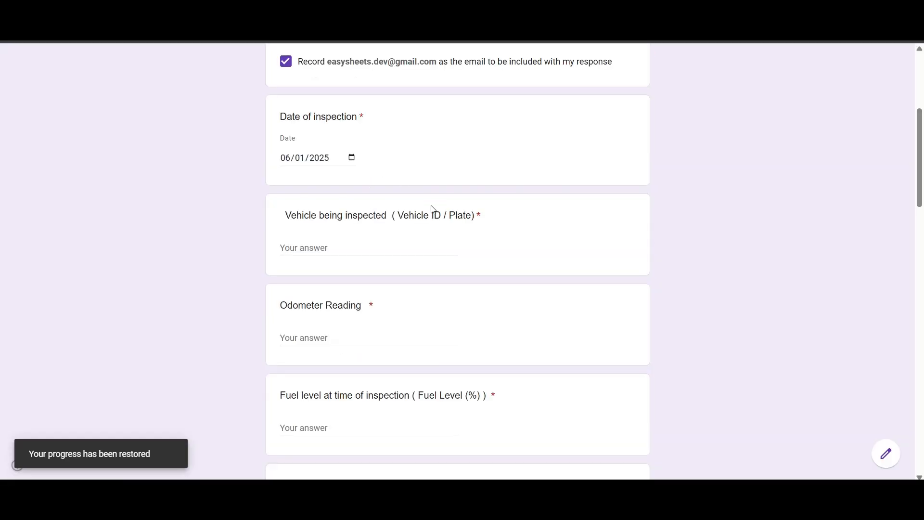
- Enter inspection date 06/01/2025, vehicle 123-123, odometer 80000, and fuel level 30%
scroll(432, 210, "up", 5)
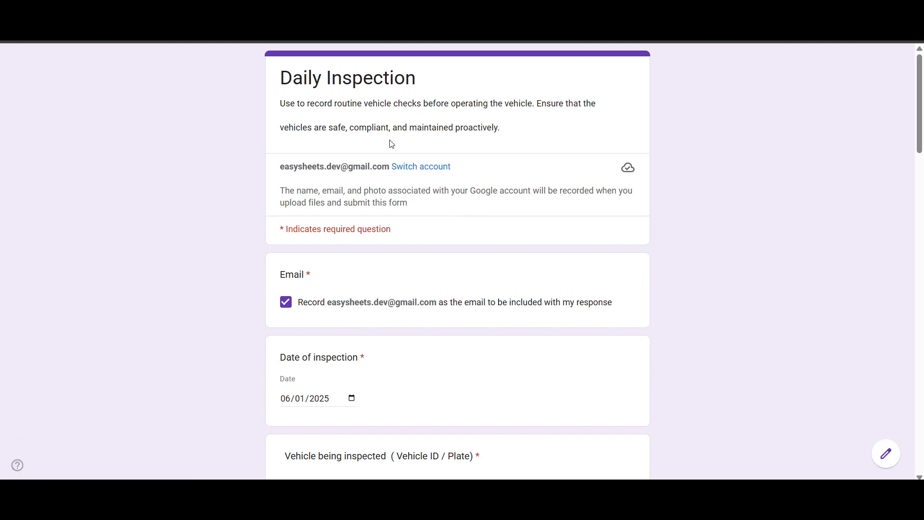
scroll(388, 165, "down", 2)
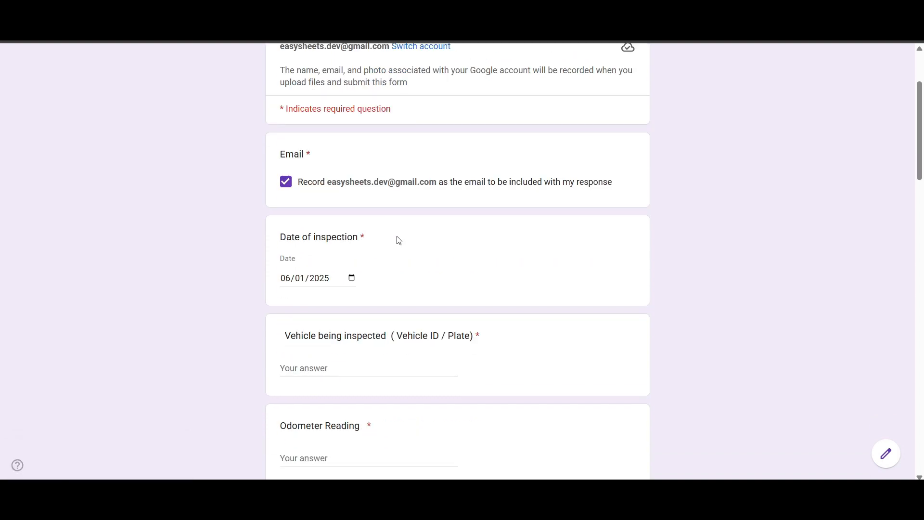
left_click(352, 279)
scroll(234, 285, "down", 2)
left_click(359, 250)
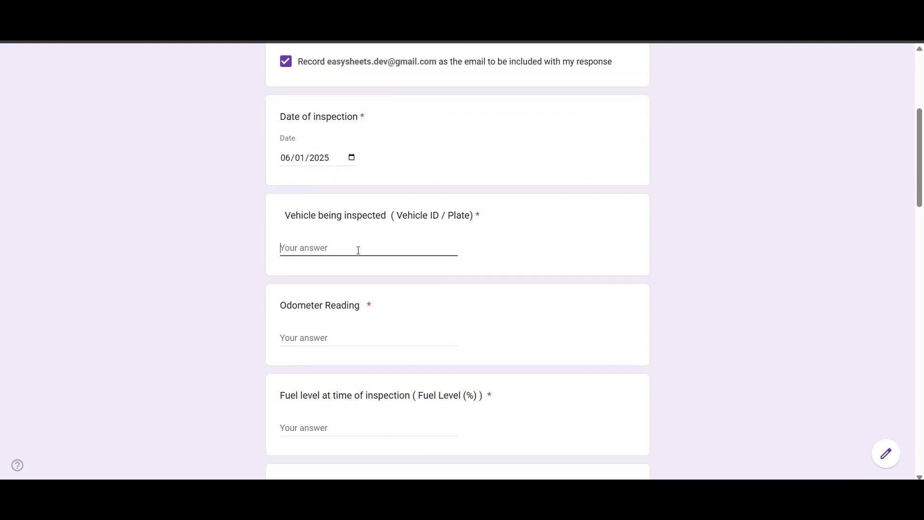
type("123-123")
left_click(357, 337)
type("80000")
scroll(357, 327, "down", 2)
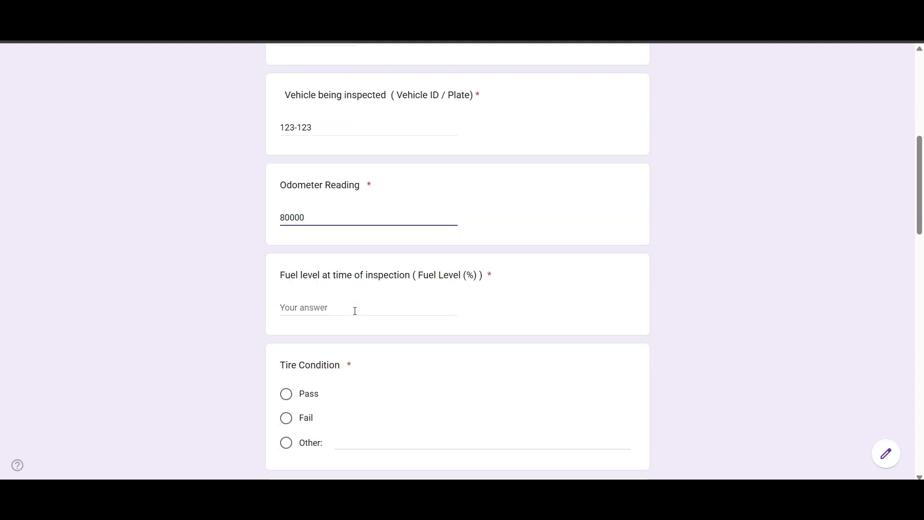
left_click(355, 310)
type("30")
scroll(354, 307, "down", 1)
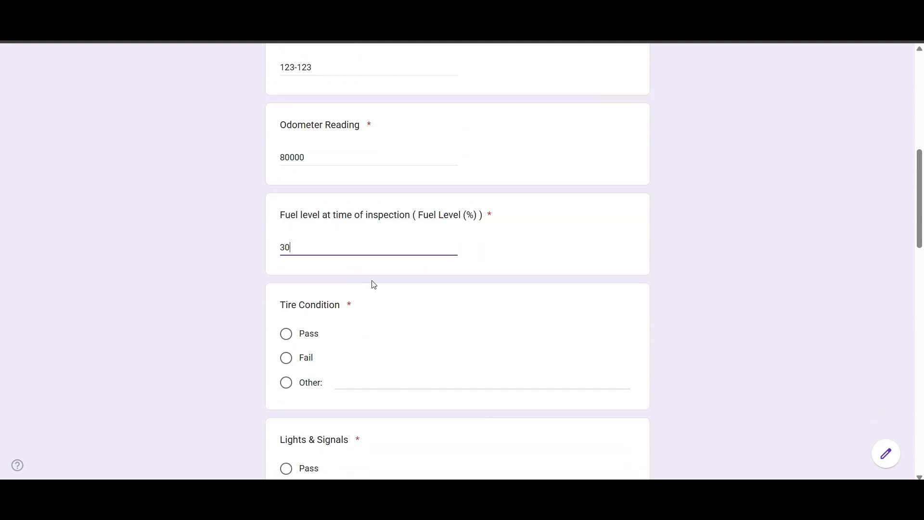
type("%")
- Mark Tires, Lights & Signals, Brakes, Fluid Levels and Windshield / Wipers as Pass, and Damage Found as No
scroll(369, 279, "down", 1)
left_click(286, 272)
scroll(289, 287, "down", 2)
left_click(286, 288)
scroll(308, 280, "down", 2)
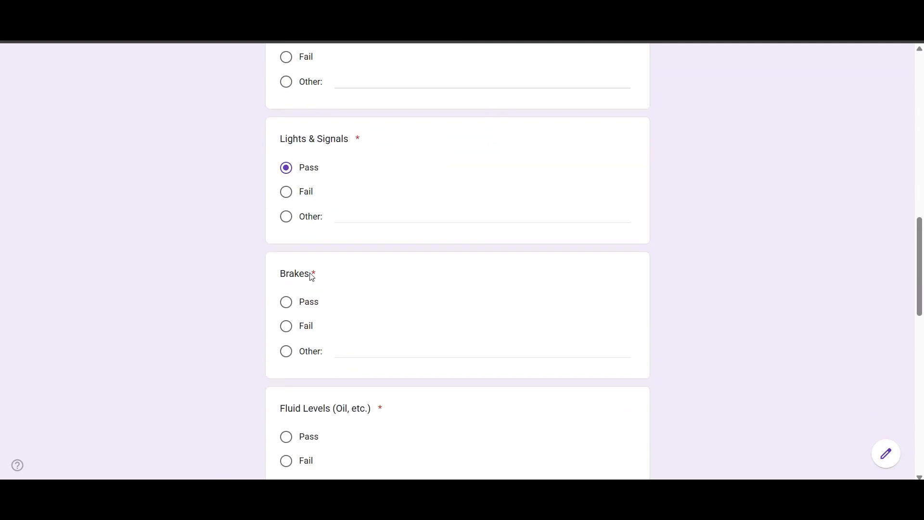
left_click(286, 302)
scroll(289, 270, "down", 3)
left_click(286, 244)
scroll(313, 255, "down", 2)
left_click(300, 271)
scroll(313, 262, "down", 2)
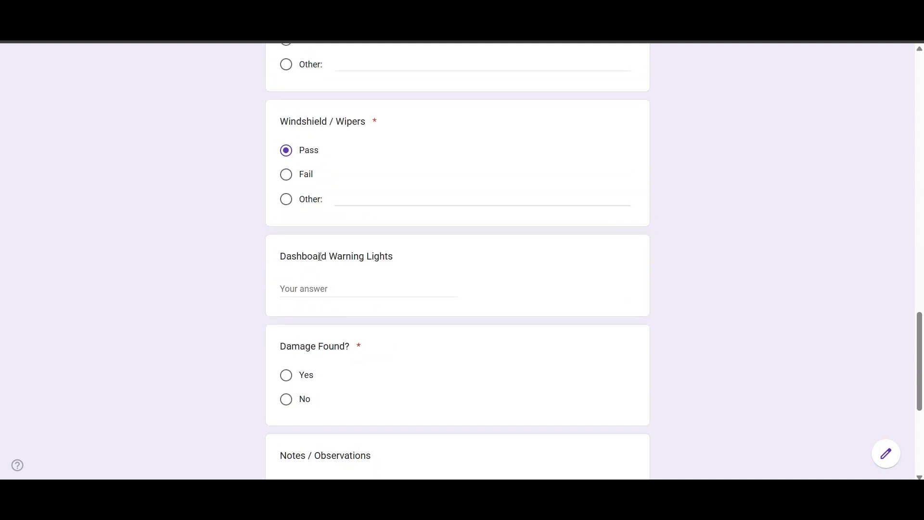
scroll(327, 286, "down", 1)
left_click(286, 340)
scroll(338, 313, "down", 2)
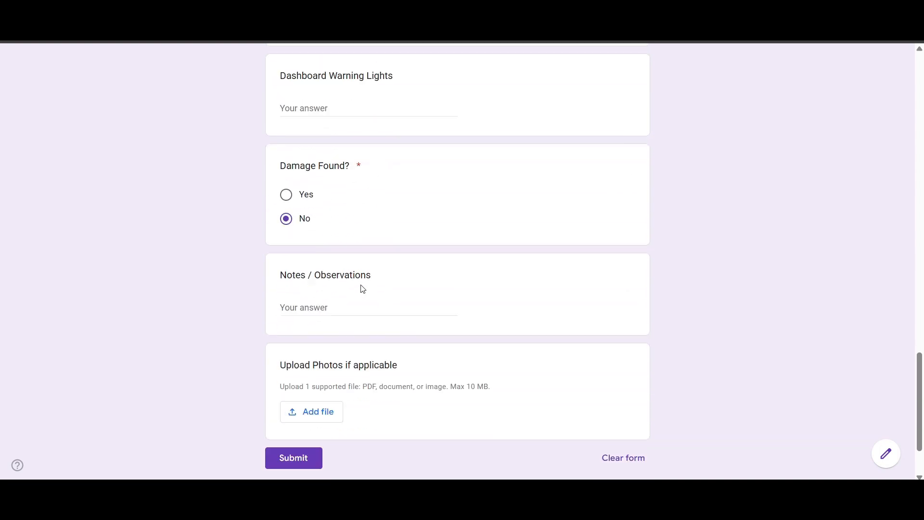
- Add the note 'any notes or', submit the inspection, and start a fresh response
left_click(408, 309)
type("any notes or")
scroll(405, 308, "down", 2)
left_click(292, 397)
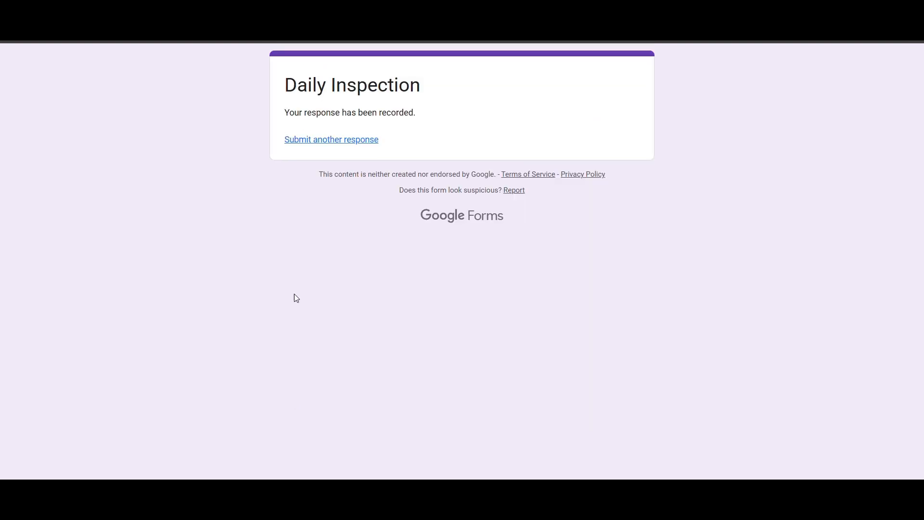
left_click(332, 139)
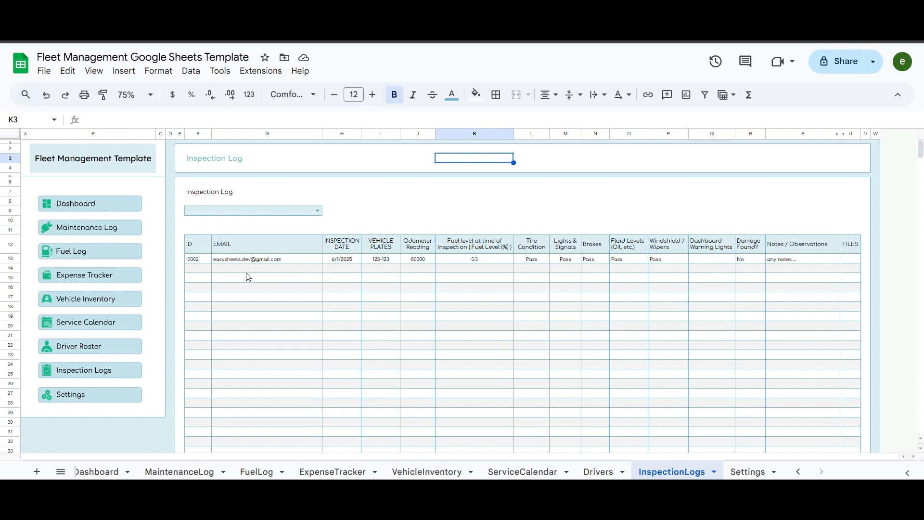
left_click(318, 211)
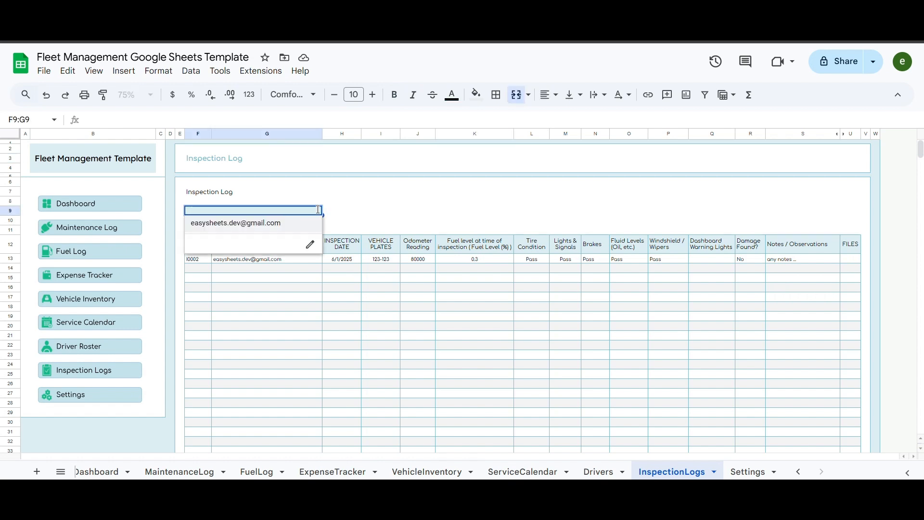
left_click(415, 215)
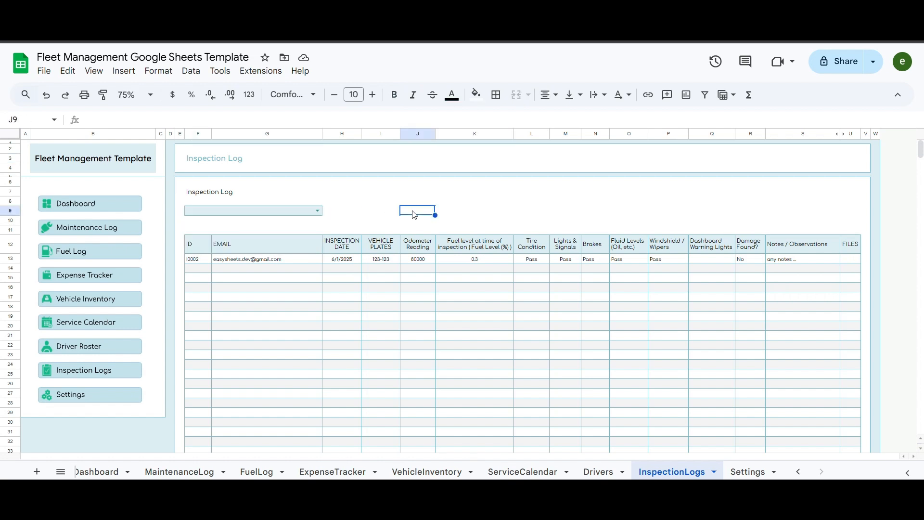
left_click(393, 217)
left_click(443, 216)
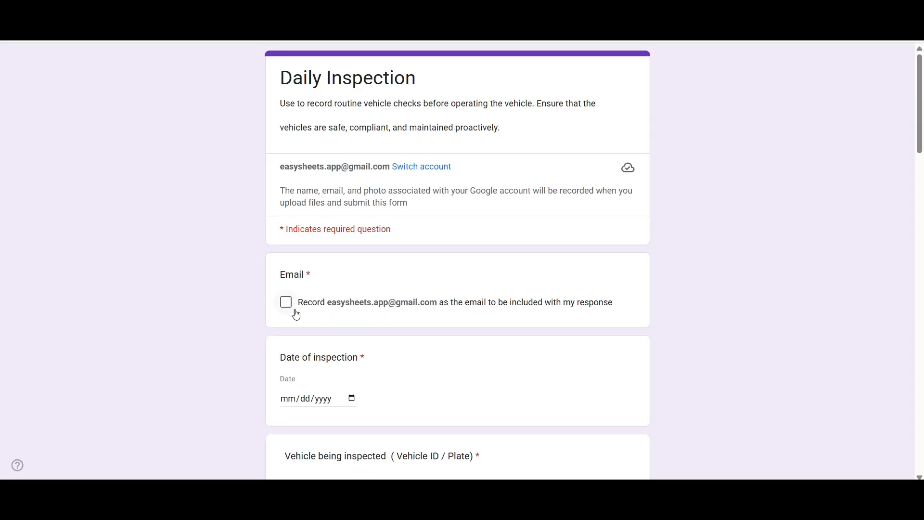
left_click(289, 304)
scroll(308, 288, "down", 2)
left_click(350, 276)
- Enter inspection date 06/02/2025, vehicle 123-123, odometer 85000, and fuel level 10%
left_click(312, 339)
scroll(336, 321, "down", 1)
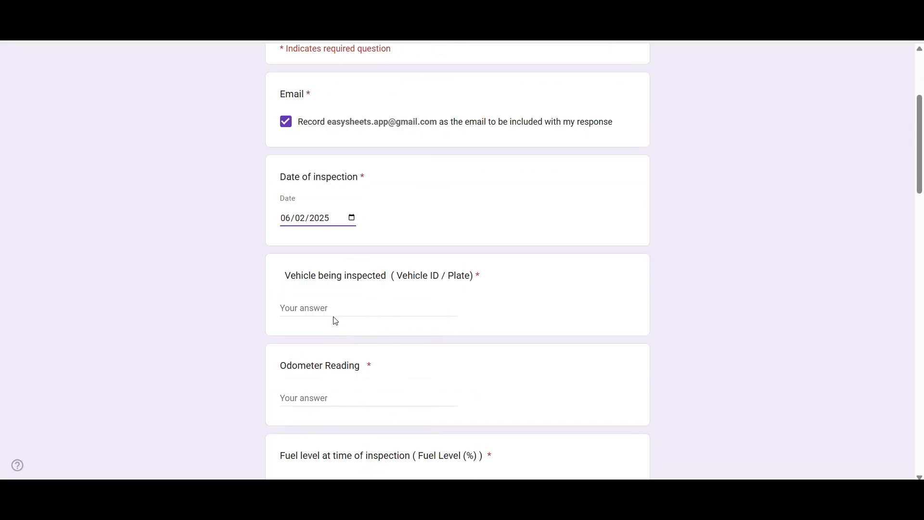
left_click(336, 319)
type("123-123")
key("Tab")
scroll(376, 304, "down", 3)
type("85000")
scroll(423, 324, "down", 1)
left_click(412, 297)
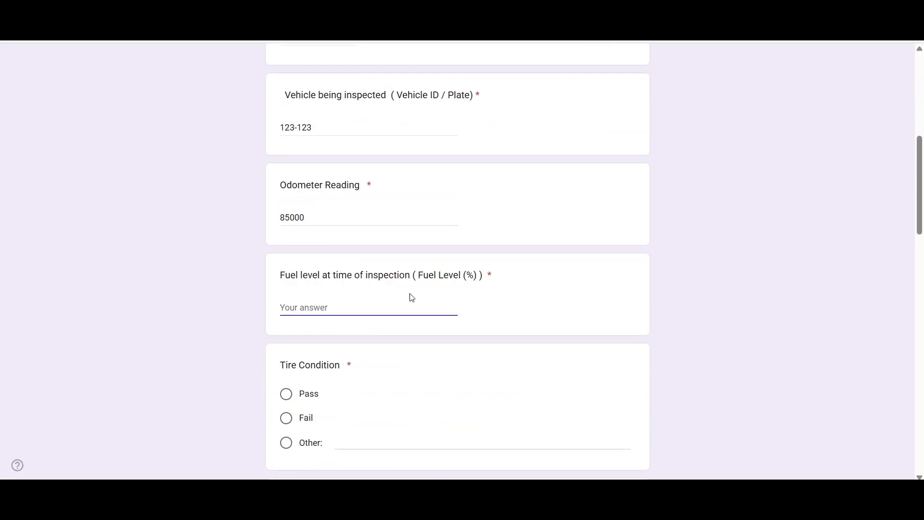
type("10%")
- Mark Tires, Lights & Signals, Brakes and Windshield / Wipers as Pass, and Damage Found as No
scroll(369, 313, "down", 1)
left_click(286, 346)
scroll(285, 349, "down", 3)
left_click(285, 348)
scroll(287, 354, "down", 3)
left_click(288, 359)
scroll(293, 366, "down", 2)
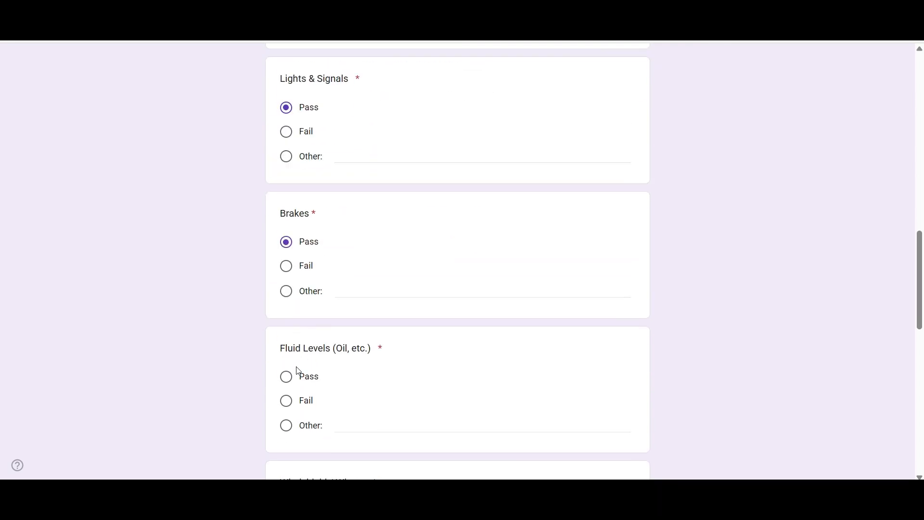
scroll(299, 371, "down", 3)
left_click(288, 369)
- Add the note 'notes.' and submit the second inspection
scroll(322, 317, "down", 4)
left_click(286, 400)
scroll(344, 334, "down", 3)
left_click(373, 318)
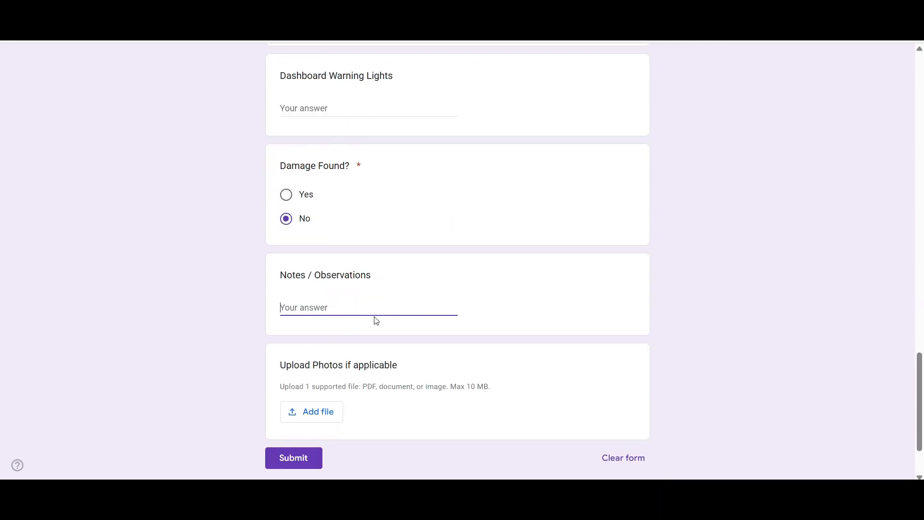
type("notes.")
scroll(374, 320, "down", 1)
left_click(293, 399)
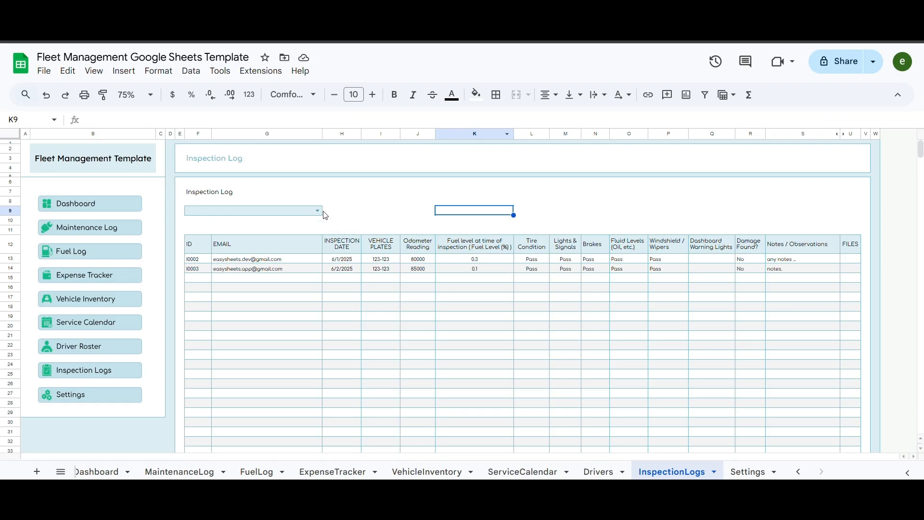
left_click(317, 210)
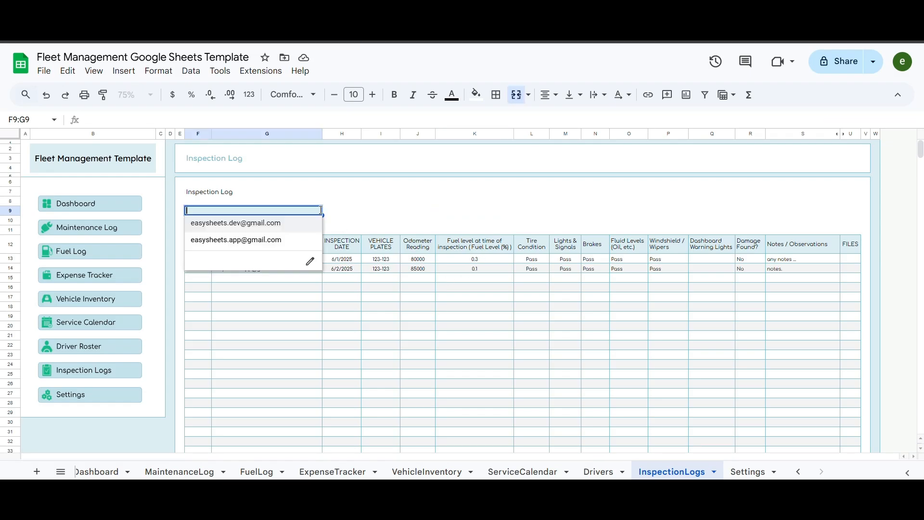
left_click(259, 239)
left_click(406, 212)
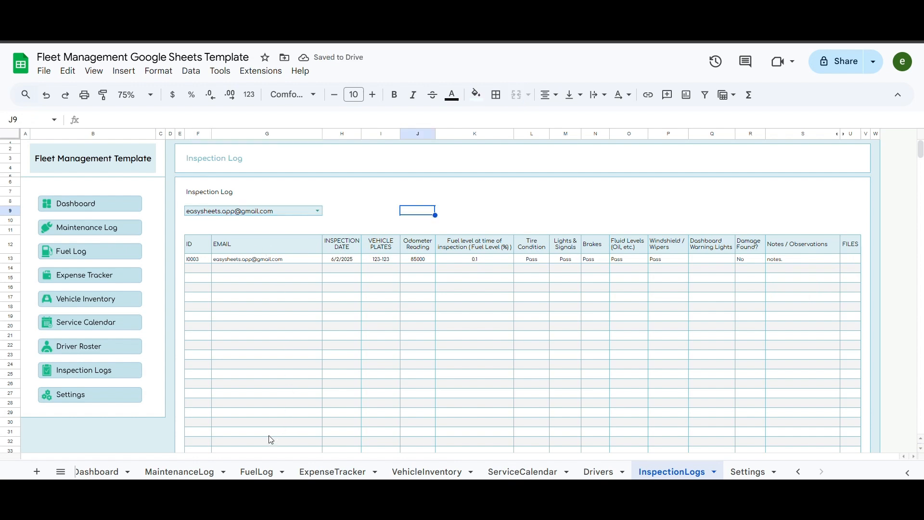
left_click(318, 211)
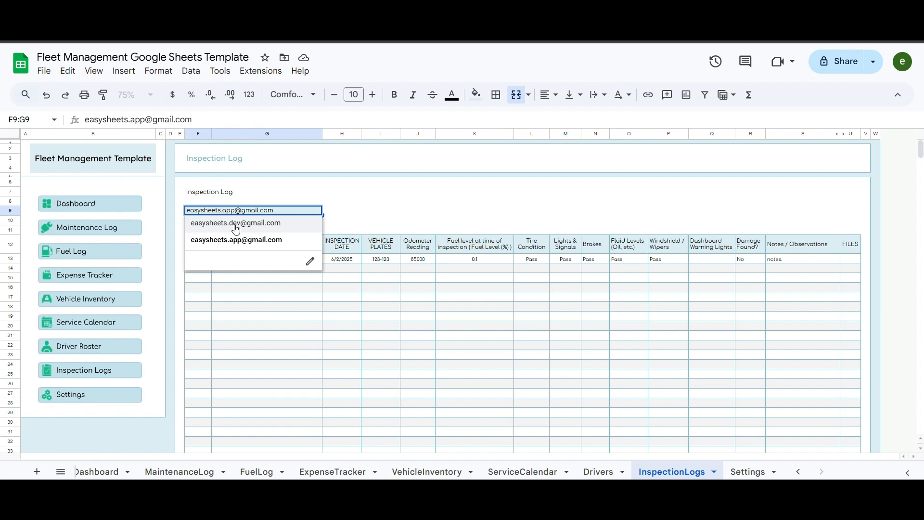
left_click(236, 224)
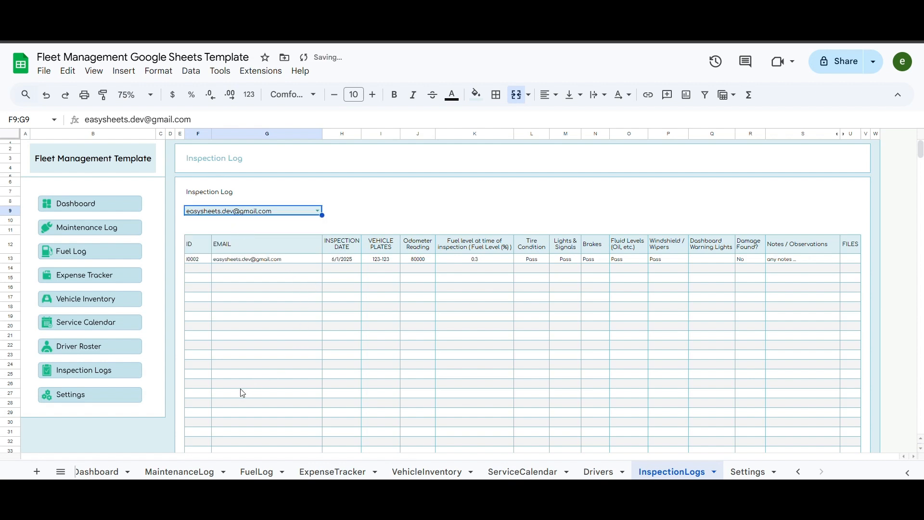
left_click(387, 201)
left_click(278, 214)
key("Delete")
left_click(455, 212)
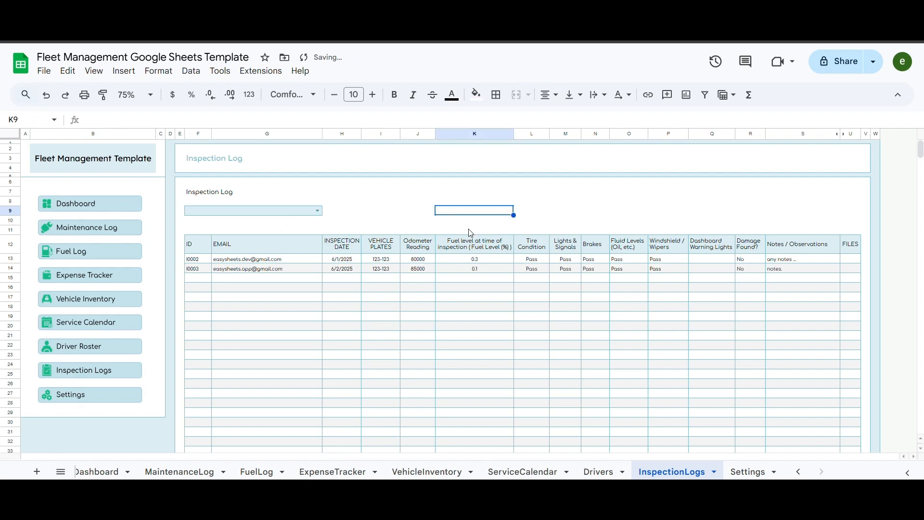
scroll(421, 302, "down", 5)
scroll(411, 283, "up", 4)
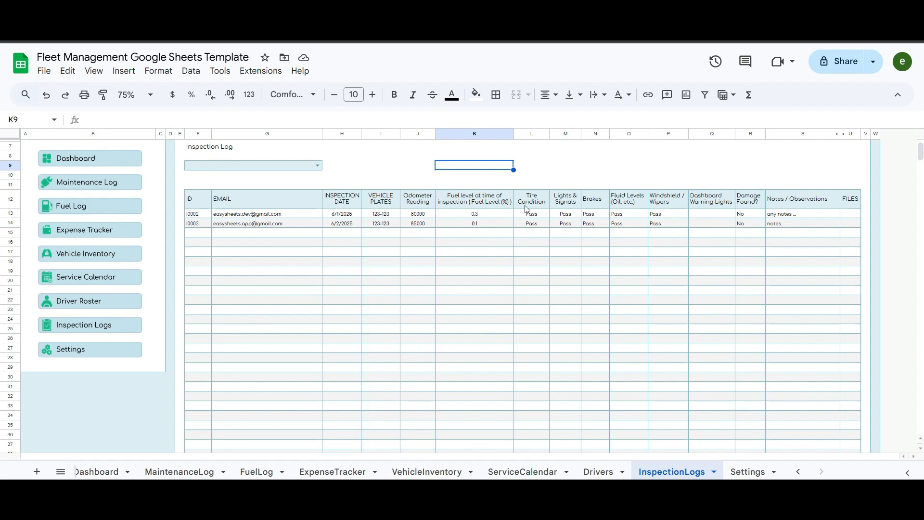
scroll(528, 210, "up", 2)
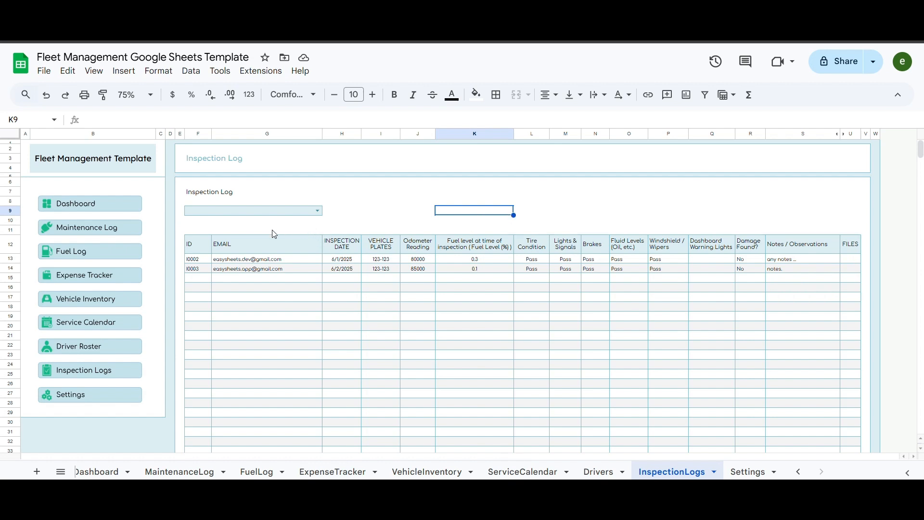
- Open the Driver Roster and tick the checkbox for driver D0001
left_click(87, 351)
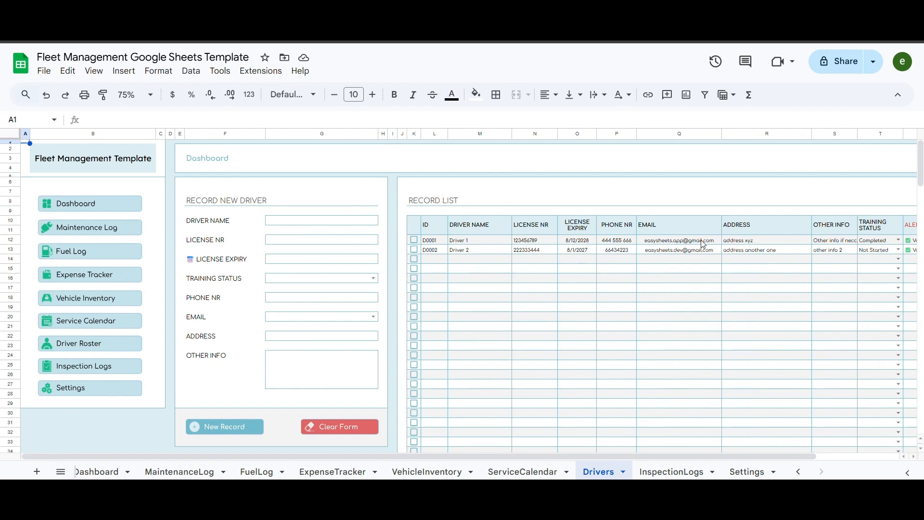
left_click(415, 239)
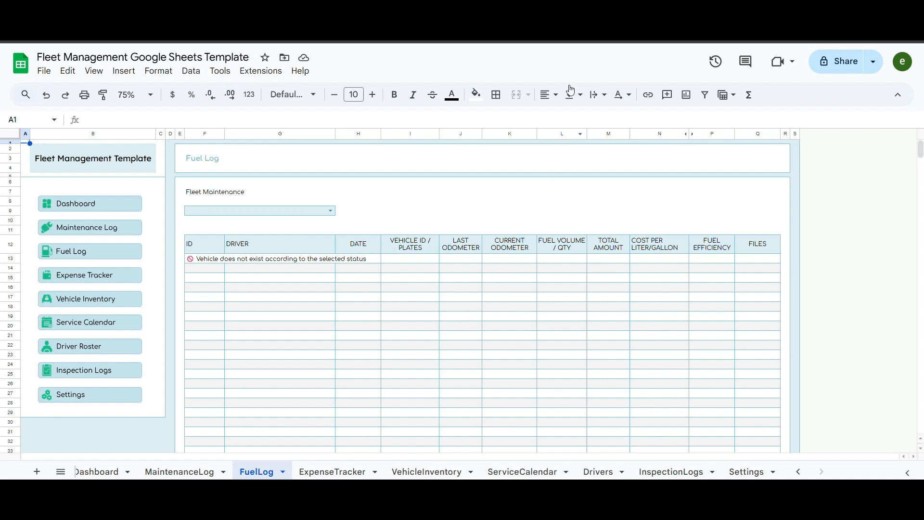
- In the Fuel receipts form, include the respondent email, date 06/01/2025 and vehicle 123-123
left_click(568, 12)
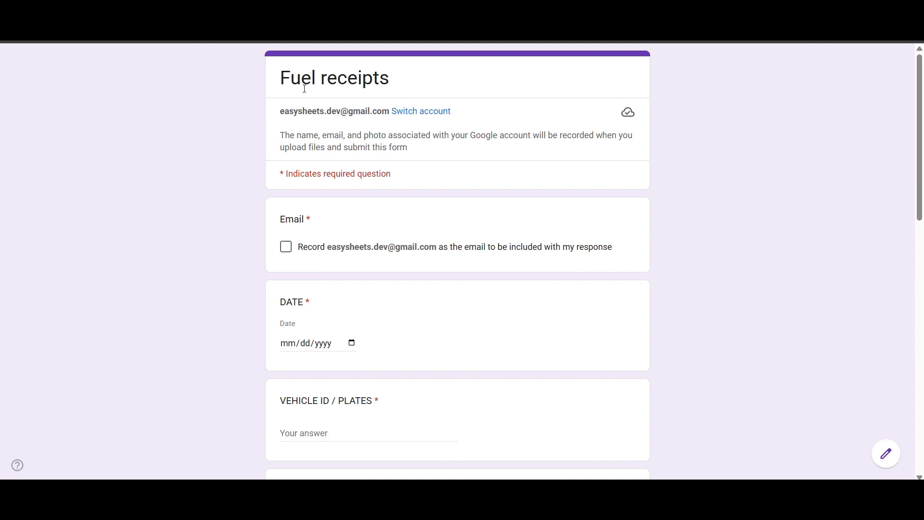
left_click(286, 247)
scroll(363, 290, "down", 1)
left_click(353, 284)
left_click(292, 344)
scroll(236, 291, "down", 2)
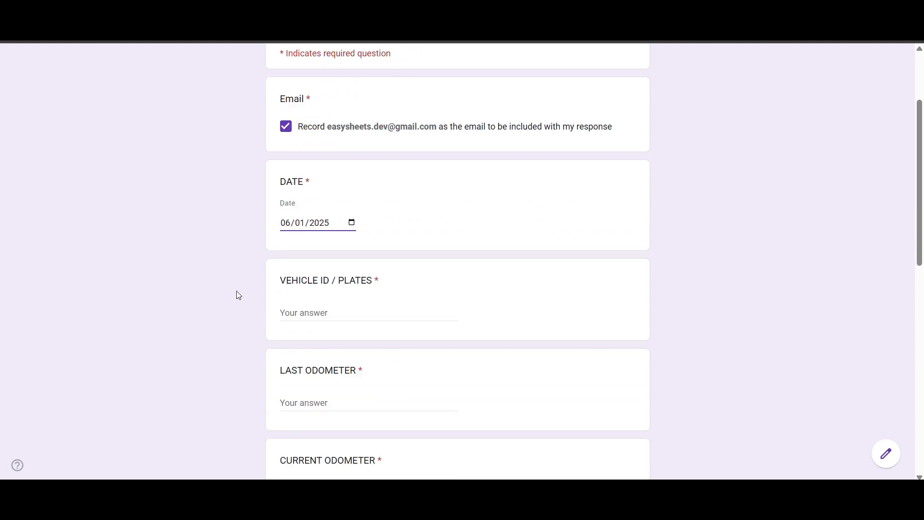
left_click(331, 253)
type("123-123")
- Enter odometers 80000 and 85000, fuel 5000, cost 150 and cost per liter 1.5
key("Tab")
scroll(343, 288, "down", 1)
type("80000")
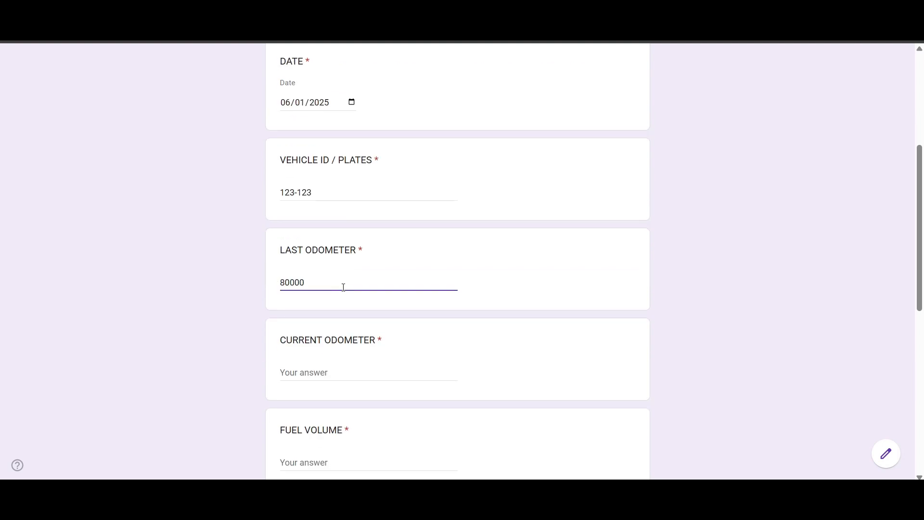
key("Tab")
type("85000")
key("Tab")
type("5000")
key("Tab")
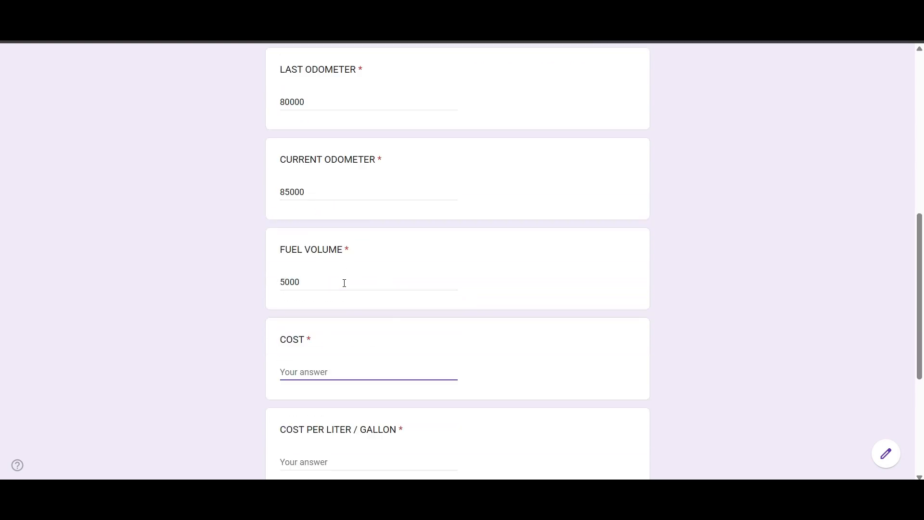
type("150")
key("Tab")
scroll(334, 404, "down", 2)
type("1.5")
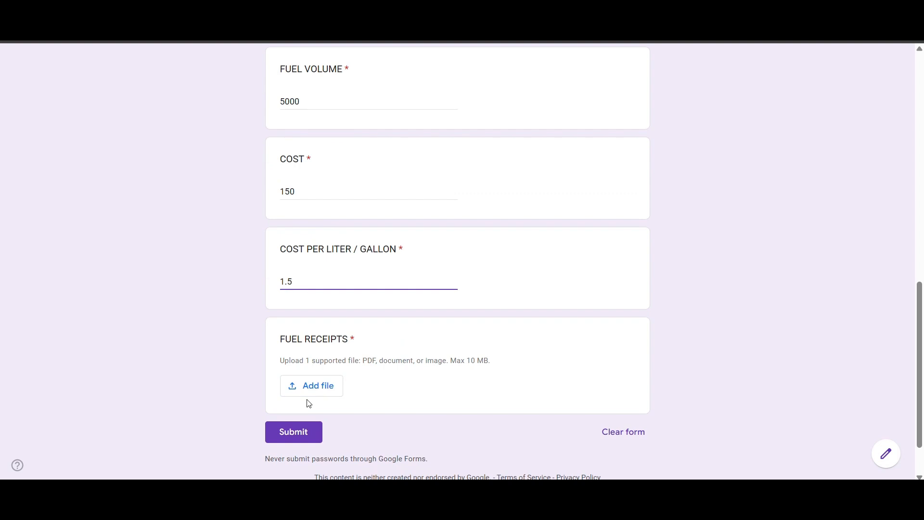
- Attach di01.png as the receipt, submit the response and start another one
left_click(313, 386)
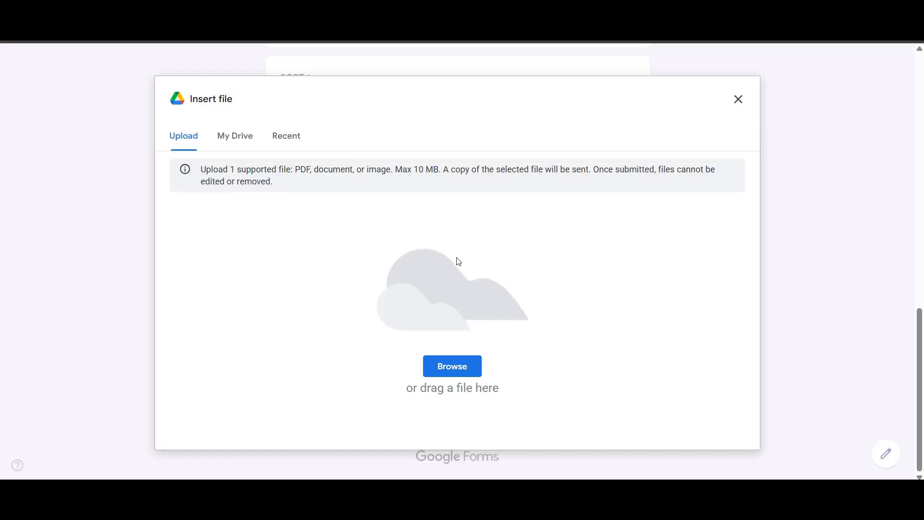
left_click(458, 375)
double_click(411, 167)
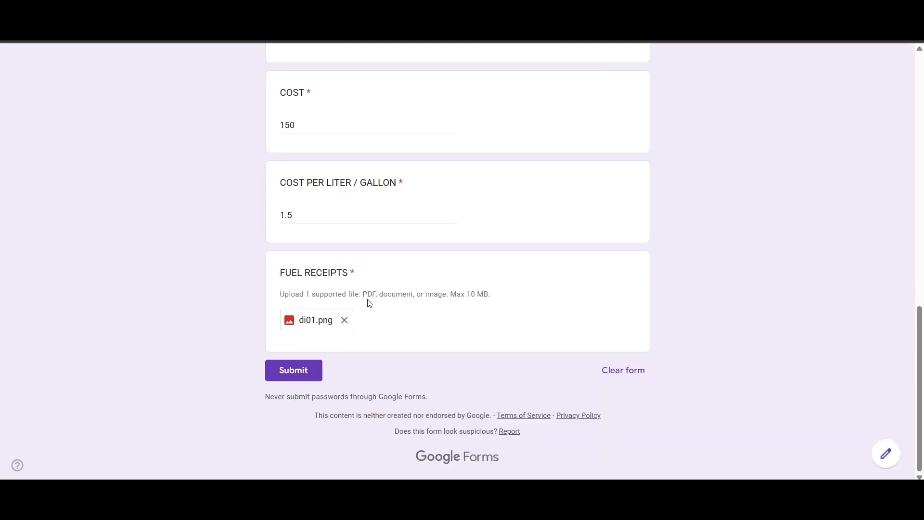
left_click(292, 374)
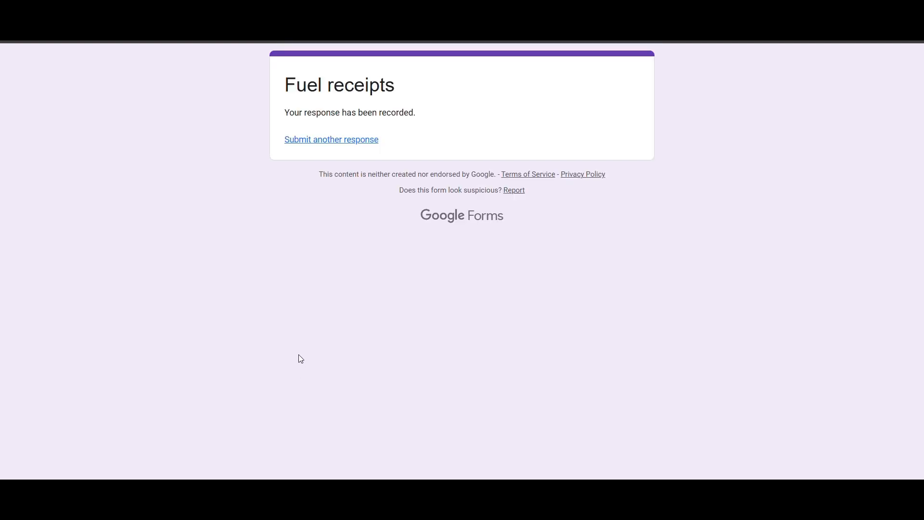
left_click(341, 140)
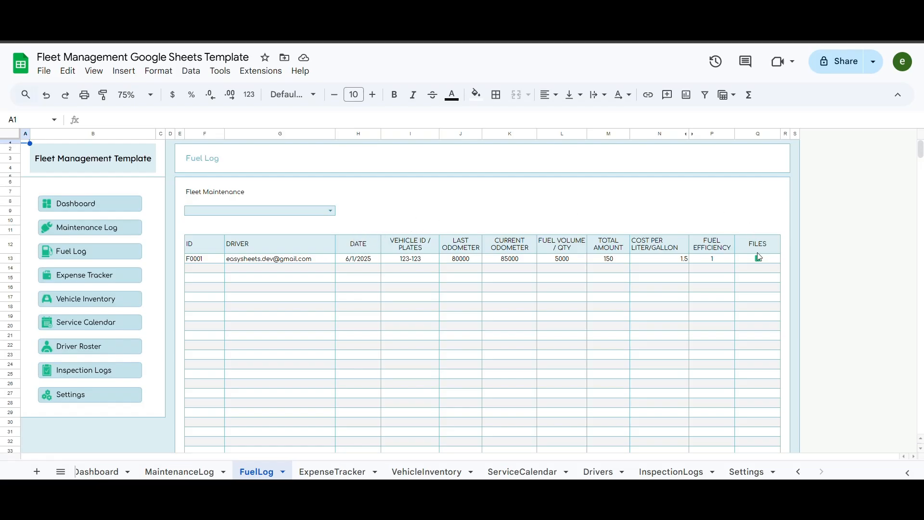
- Preview F0001's receipt file in the Fuel Log, try the driver filter, then open the Driver Roster
mouse_move(758, 258)
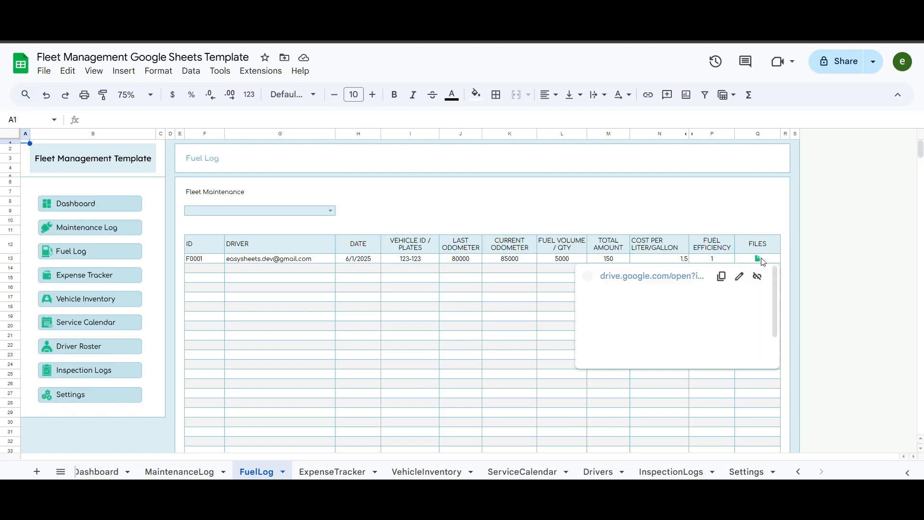
left_click(687, 204)
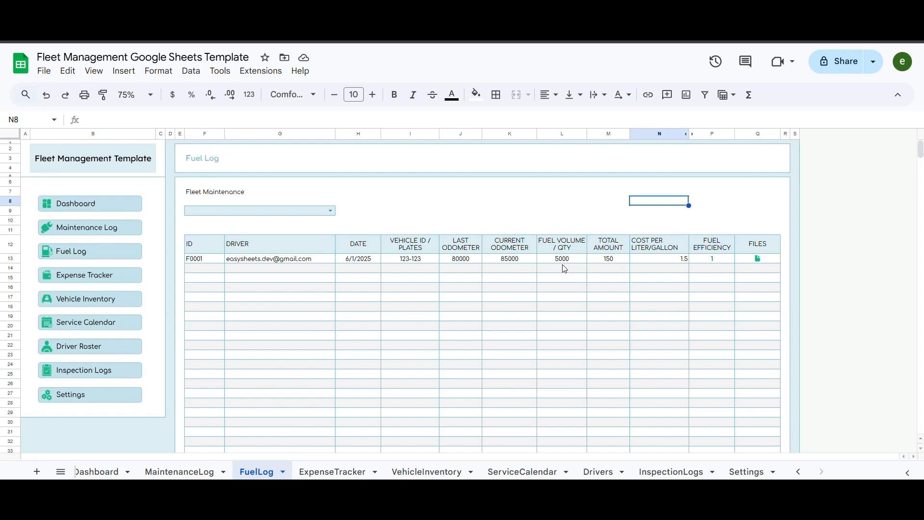
left_click(331, 210)
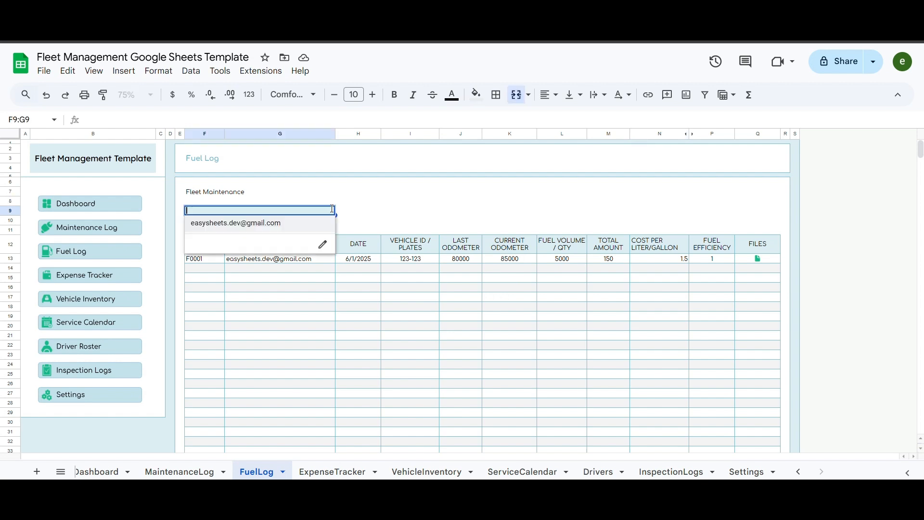
left_click(426, 215)
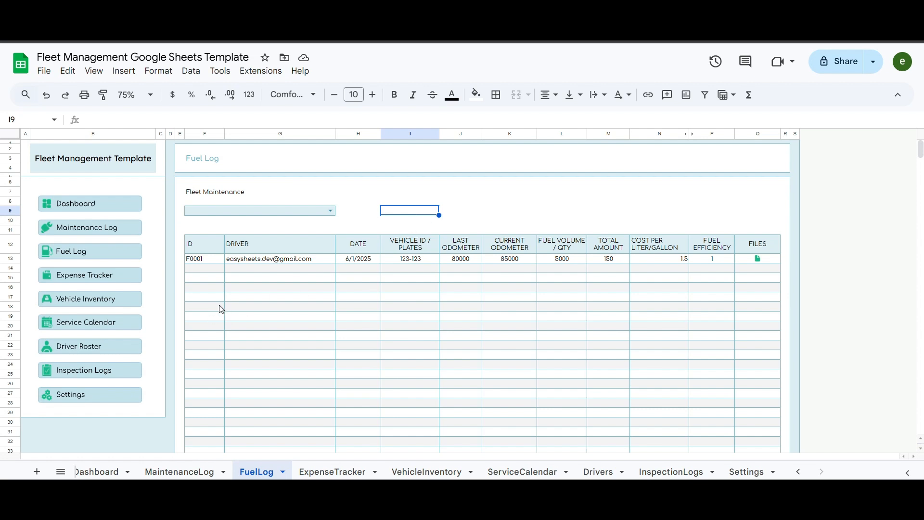
left_click(102, 346)
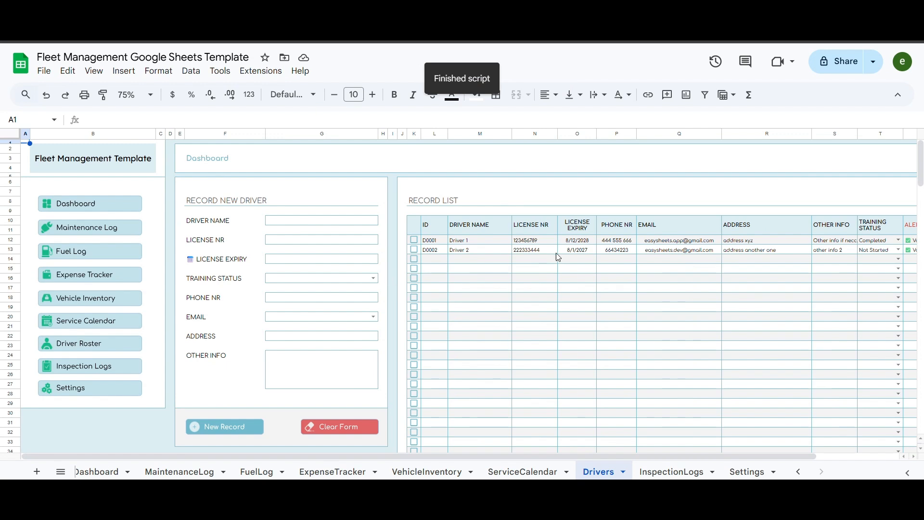
- Open driver D0002's details and request history, then close the details view
left_click(414, 250)
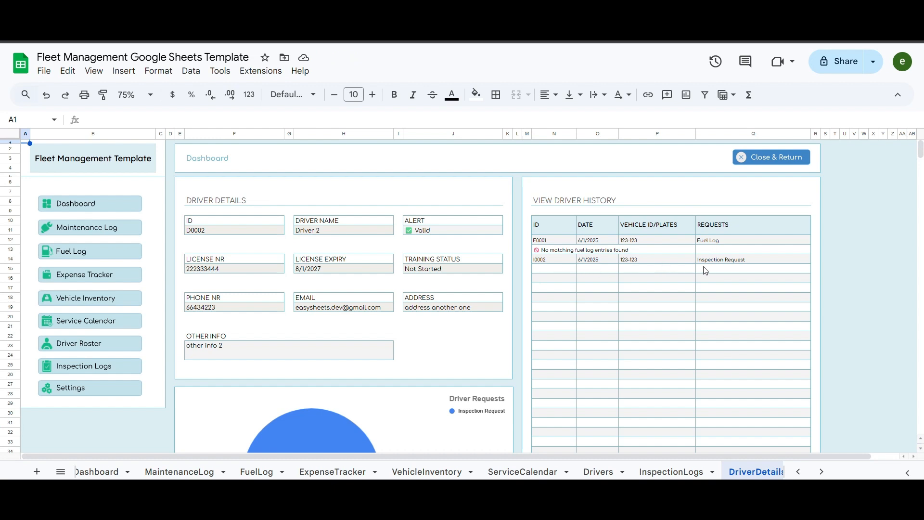
left_click(768, 157)
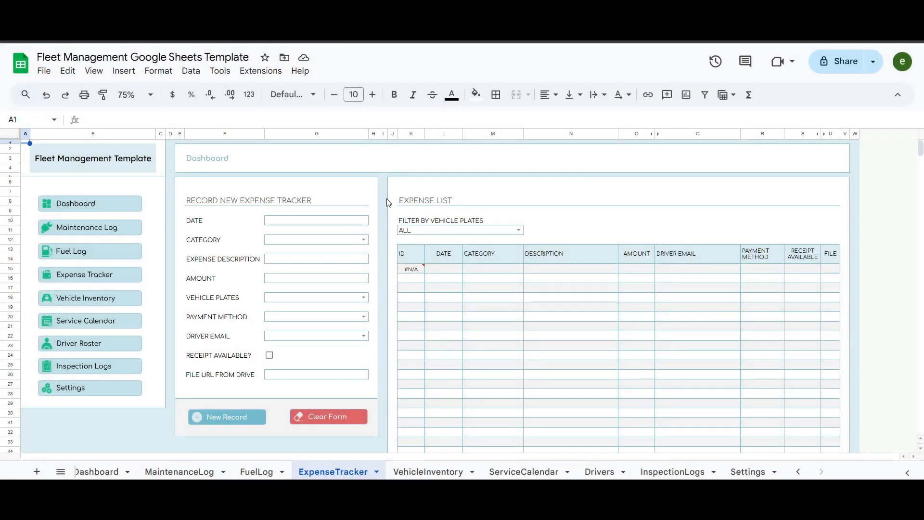
- Set the new expense to date 6/1/2025, category Fuel, description Gas, amount 150
double_click(308, 220)
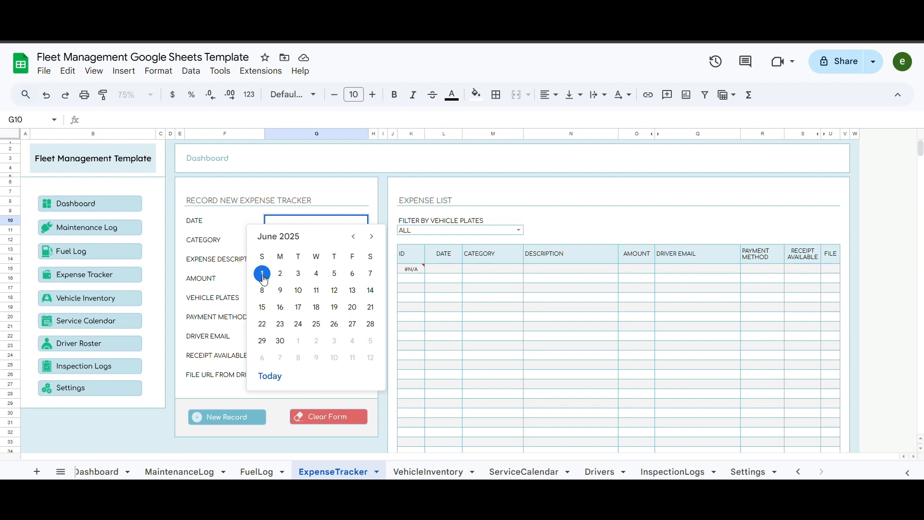
left_click(262, 274)
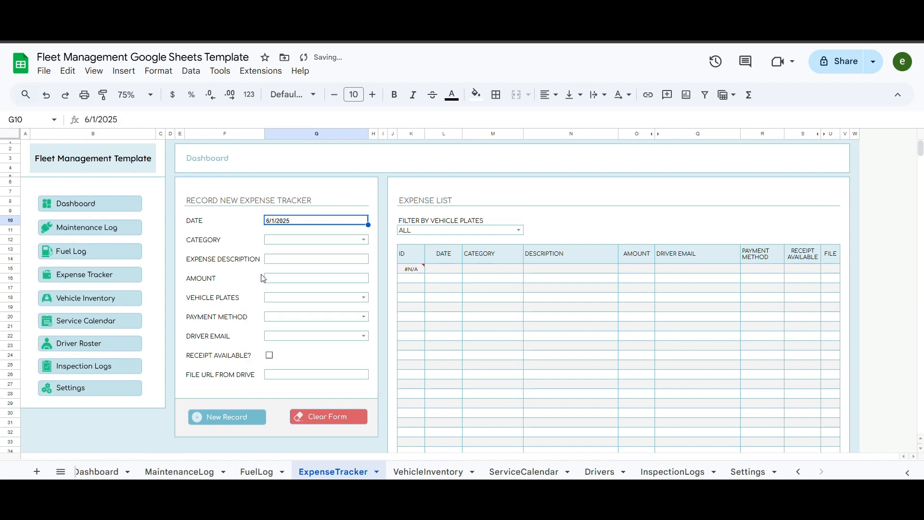
left_click(364, 240)
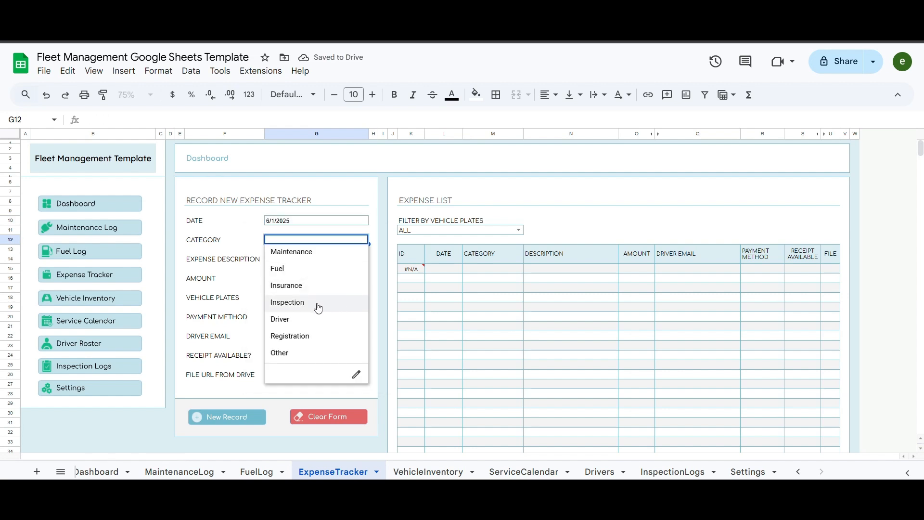
left_click(284, 271)
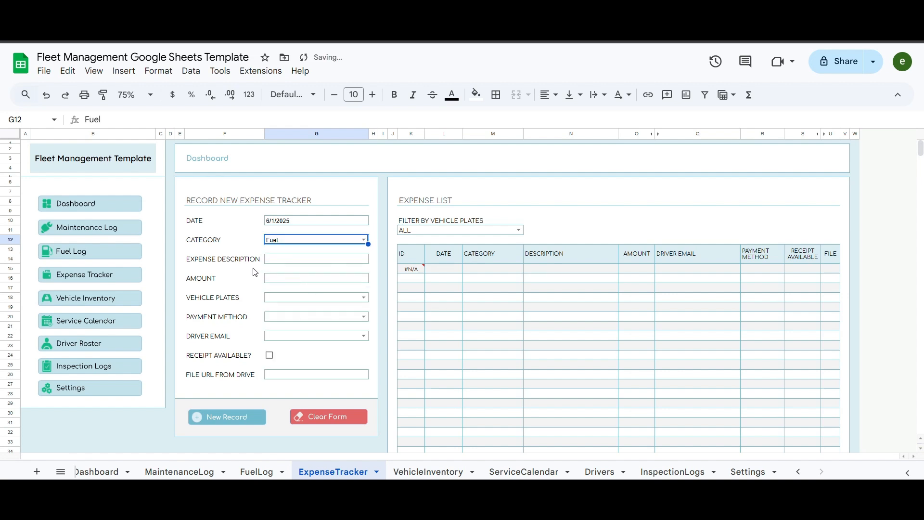
left_click(299, 263)
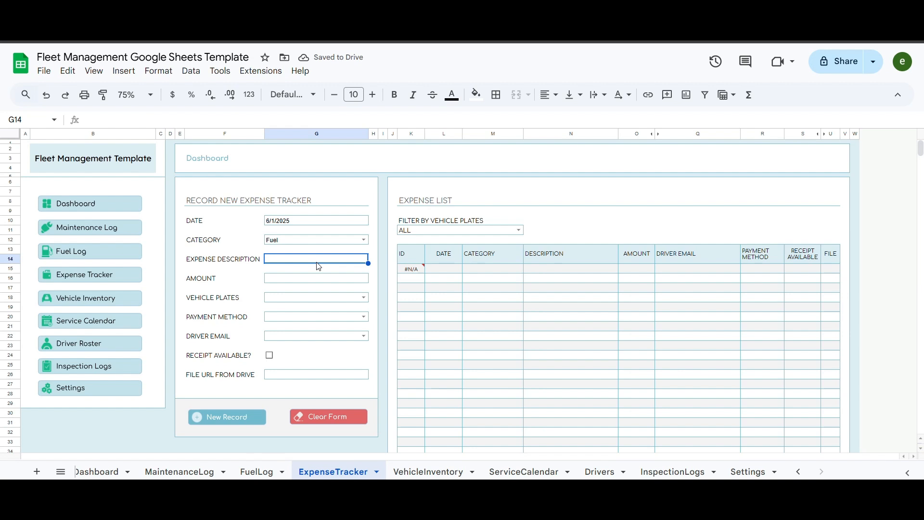
type("Gas")
key("Return")
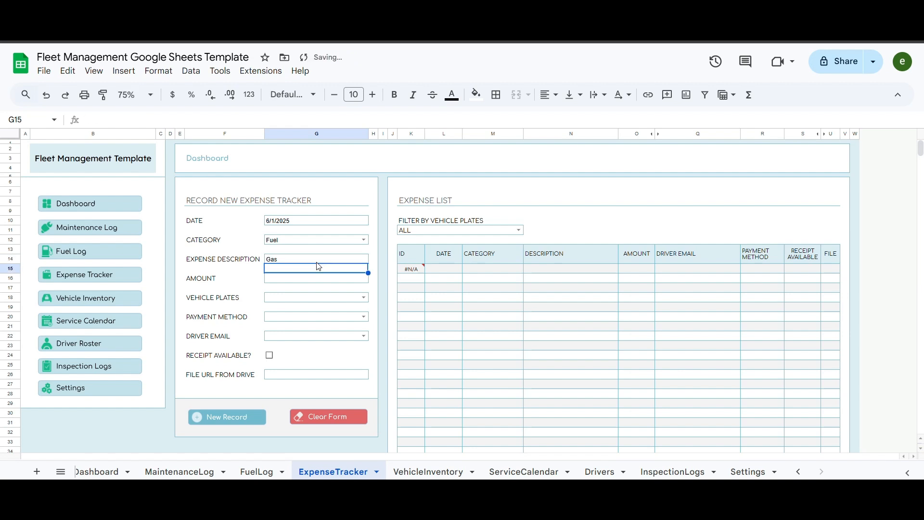
key("Down")
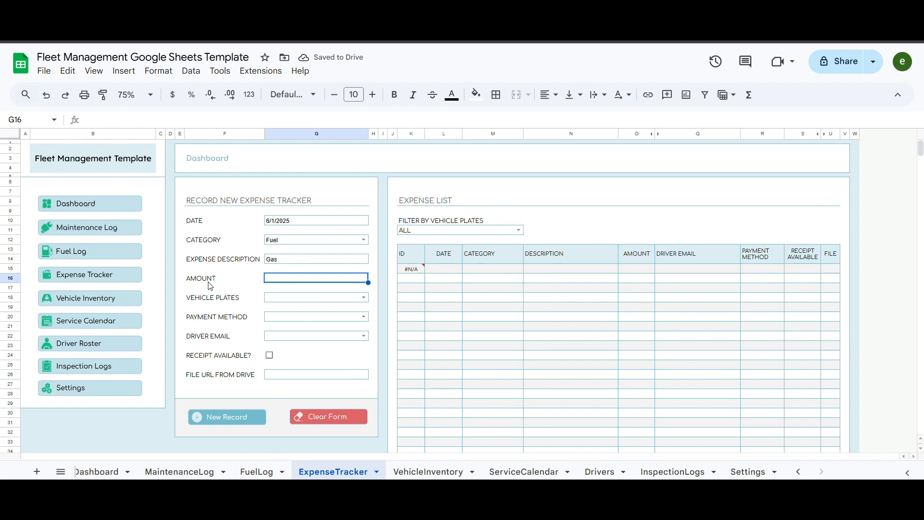
type("150")
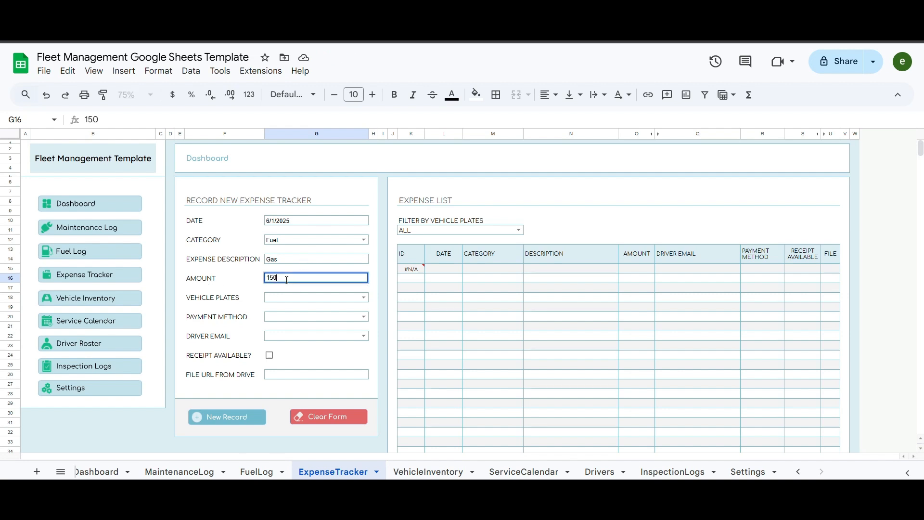
key("Return")
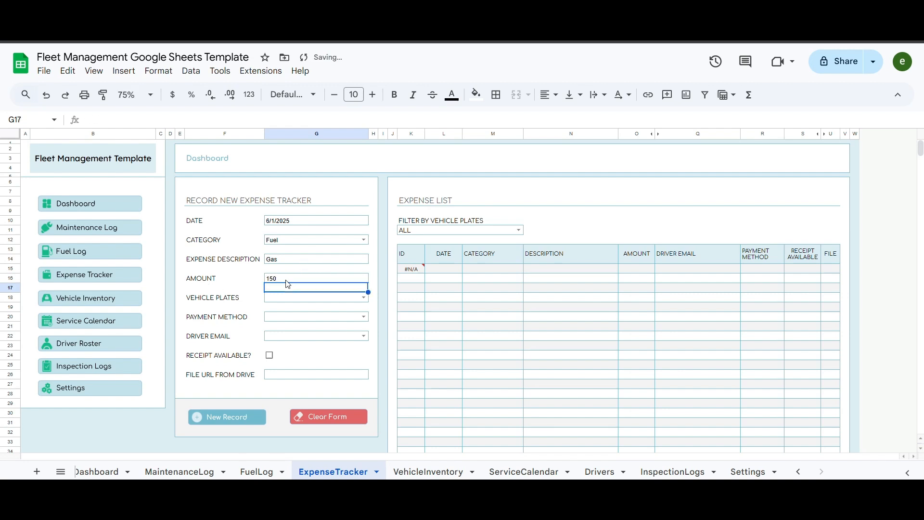
- Choose vehicle 123-123, Cash, the driver email, tick receipt, add the Drive link, and save the record
left_click(365, 298)
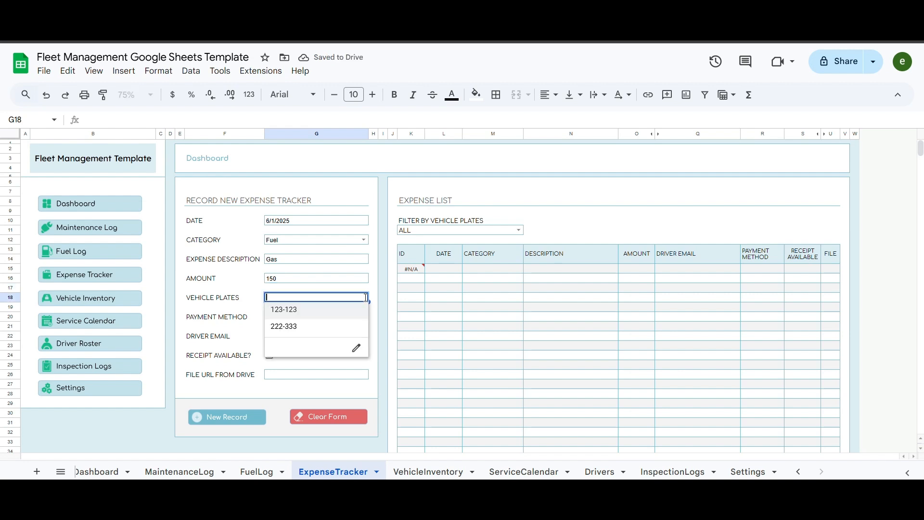
left_click(292, 312)
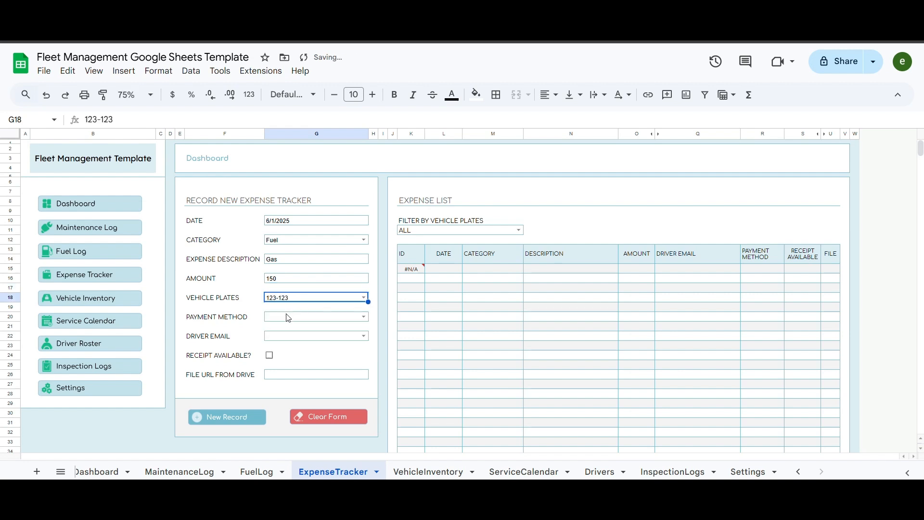
left_click(362, 319)
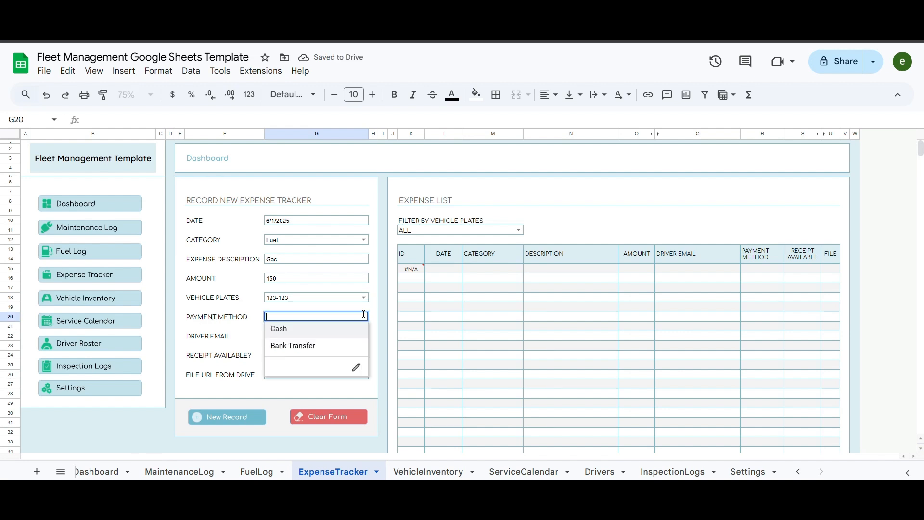
left_click(291, 329)
scroll(207, 301, "down", 2)
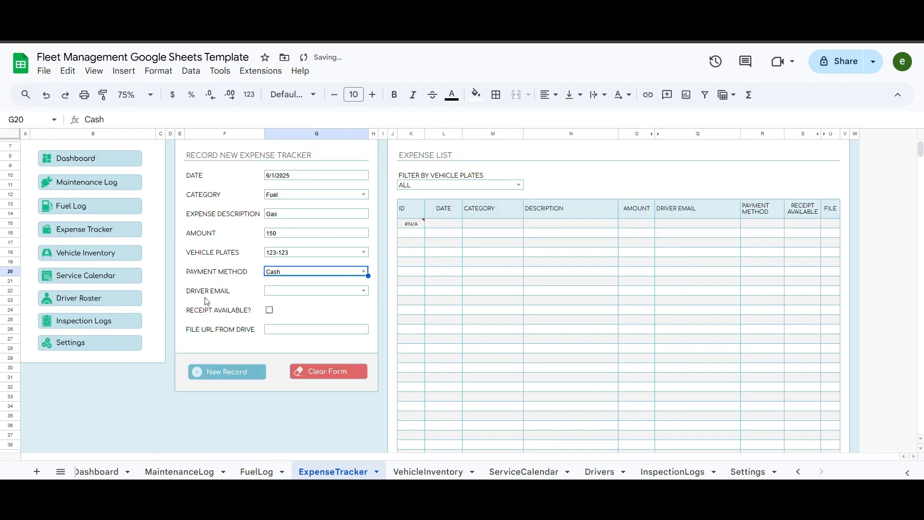
left_click(363, 291)
left_click(316, 320)
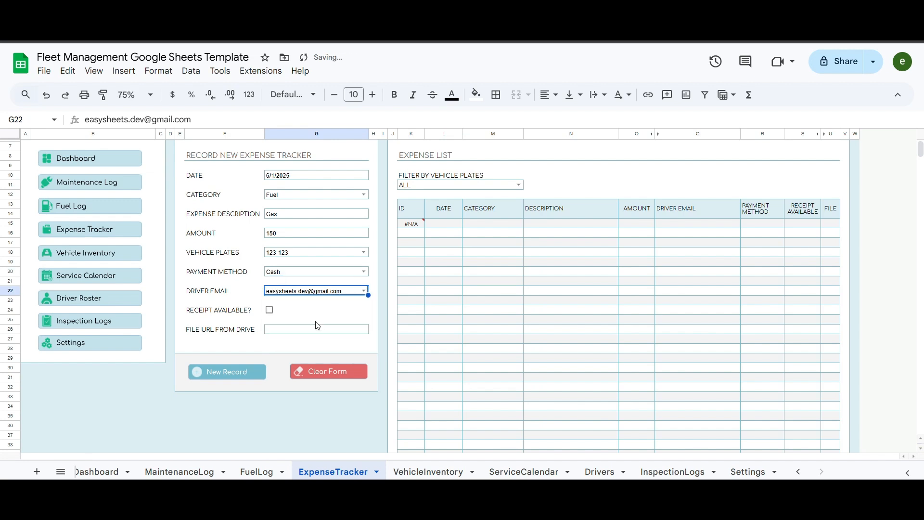
left_click(269, 311)
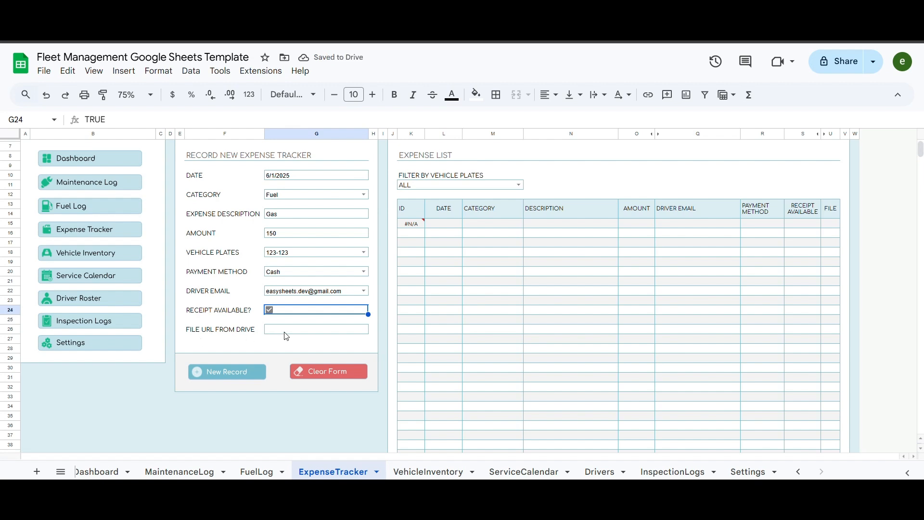
left_click(221, 332)
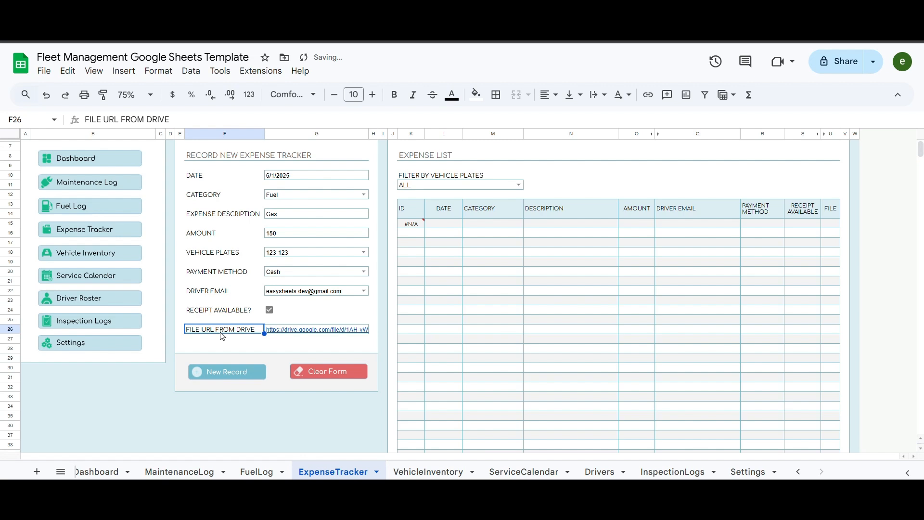
left_click(306, 331)
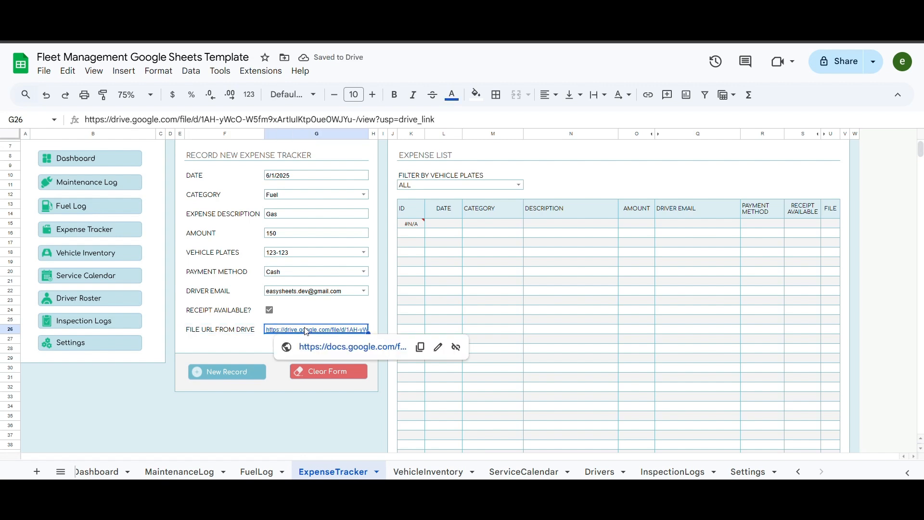
left_click(233, 353)
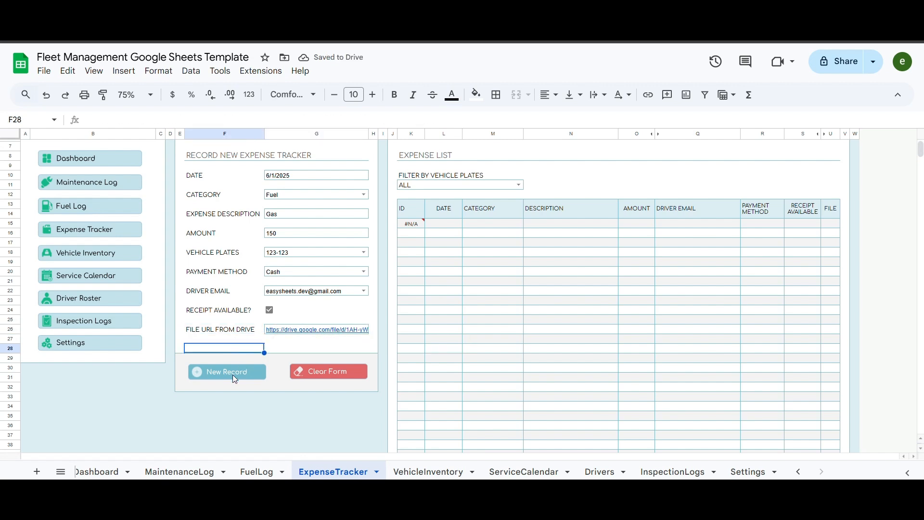
left_click(230, 372)
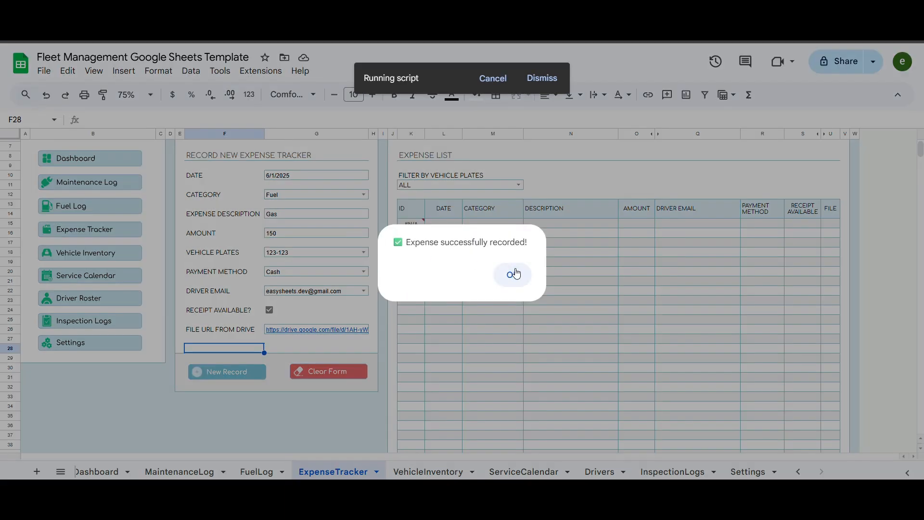
- Start a 6/2/2025 Maintenance expense described 'maintenance description' with amount 1000
left_click(514, 274)
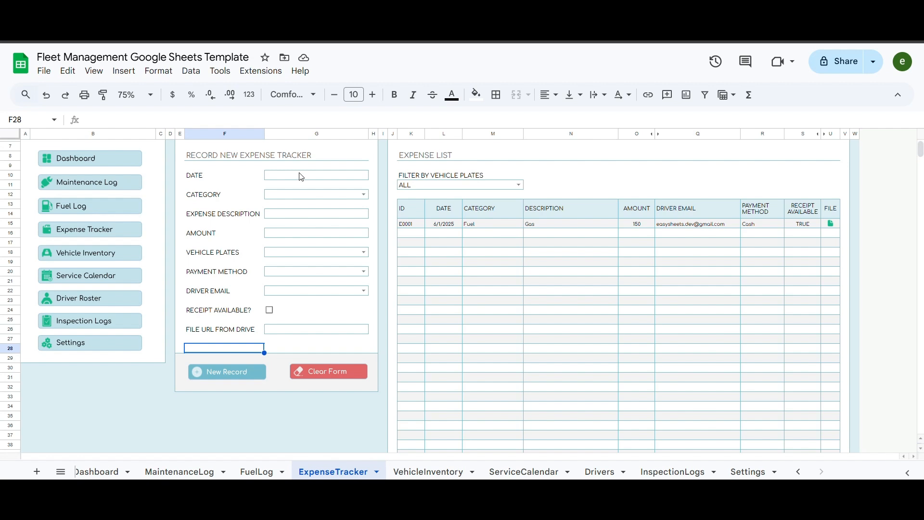
left_click(365, 194)
left_click(301, 207)
double_click(324, 214)
type("maintenance description")
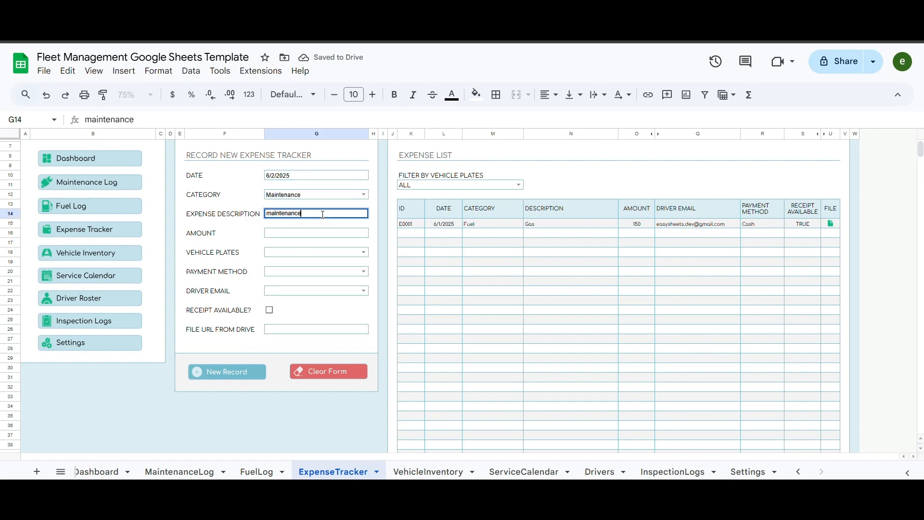
key("Return")
double_click(333, 232)
type("1000")
key("Tab")
- Set vehicle 123-123, Bank Transfer, driver email, receipt and Drive link, then save as a new record
left_click(363, 252)
left_click(294, 264)
left_click(364, 271)
left_click(295, 300)
left_click(364, 290)
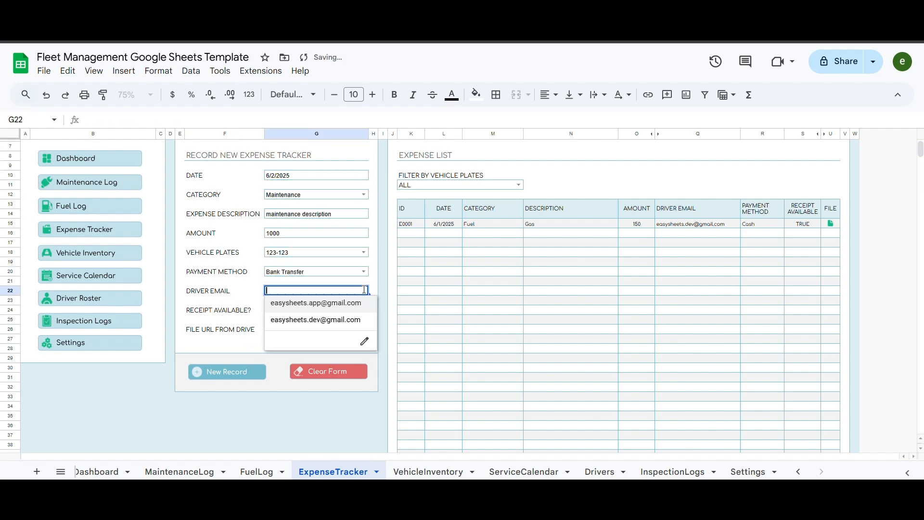
left_click(313, 319)
left_click(269, 310)
left_click(294, 330)
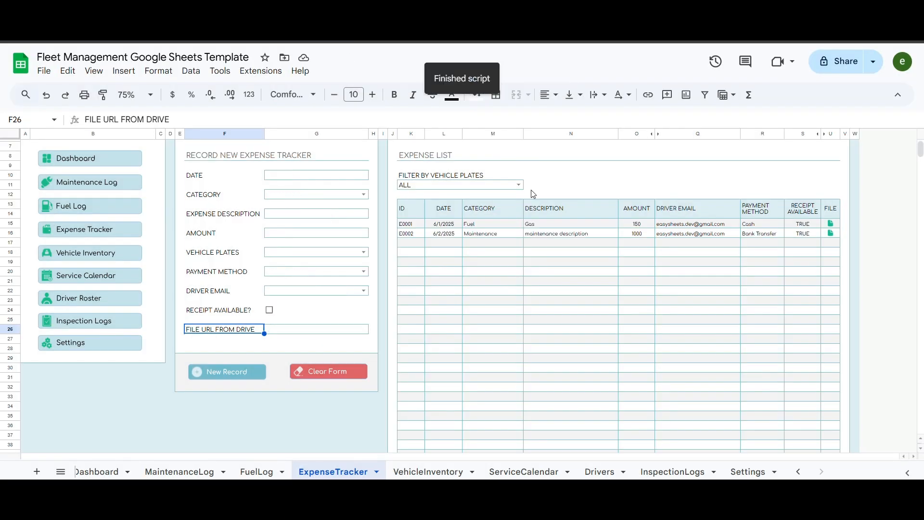
- Filter the expense list to vehicle 123-123, then reset the filter to ALL
left_click(518, 184)
left_click(440, 215)
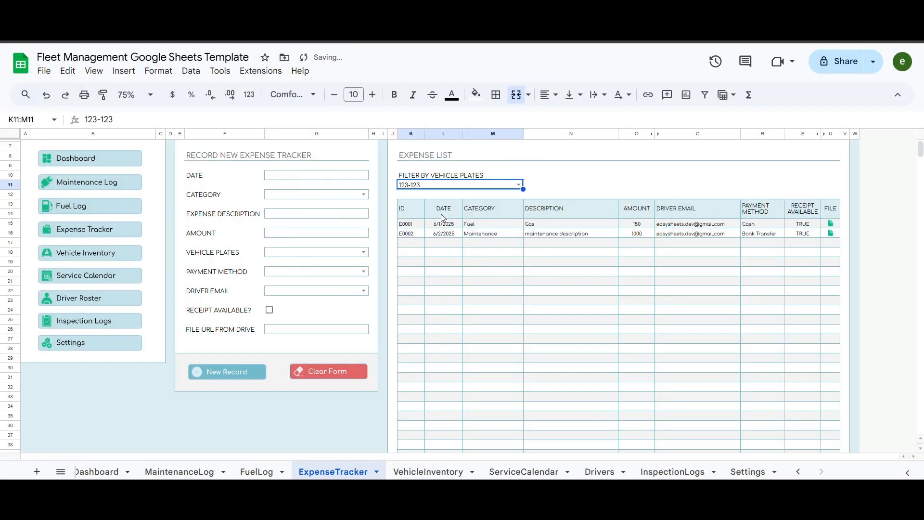
left_click(463, 188)
left_click(457, 196)
left_click(554, 185)
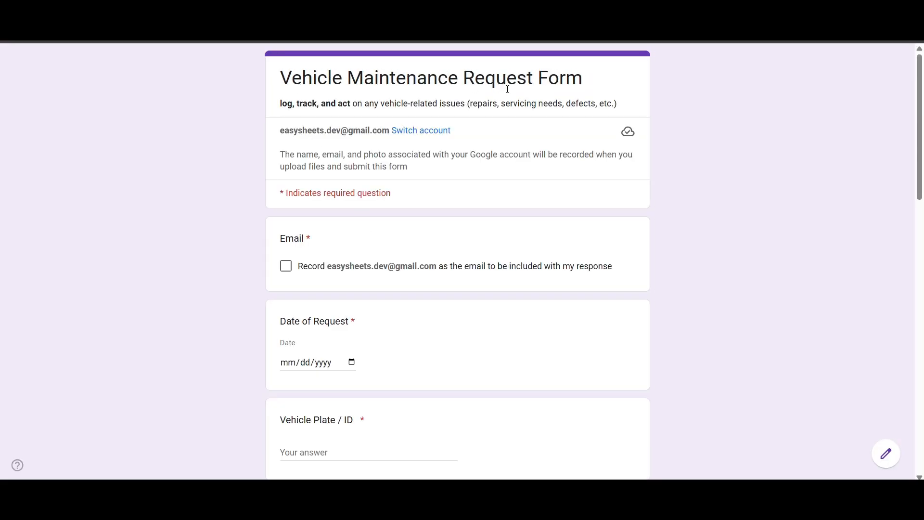
- Record the account email, request date 06/01/2025 and vehicle plate 123-123
left_click(320, 272)
scroll(337, 288, "down", 1)
left_click(351, 302)
left_click(295, 361)
scroll(330, 337, "down", 1)
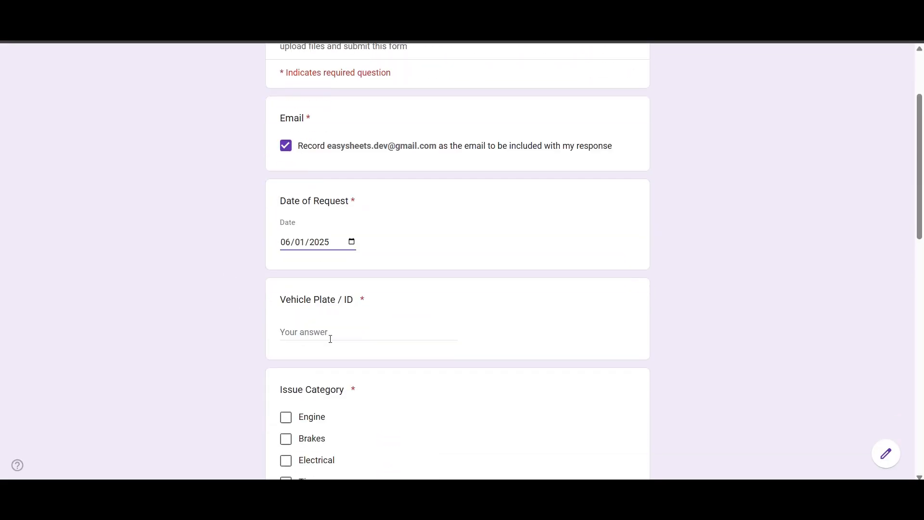
left_click(331, 334)
type("123-123")
- Select Brakes, Tires and Oil as issue categories and enter the issue description
scroll(285, 417, "down", 2)
left_click(285, 295)
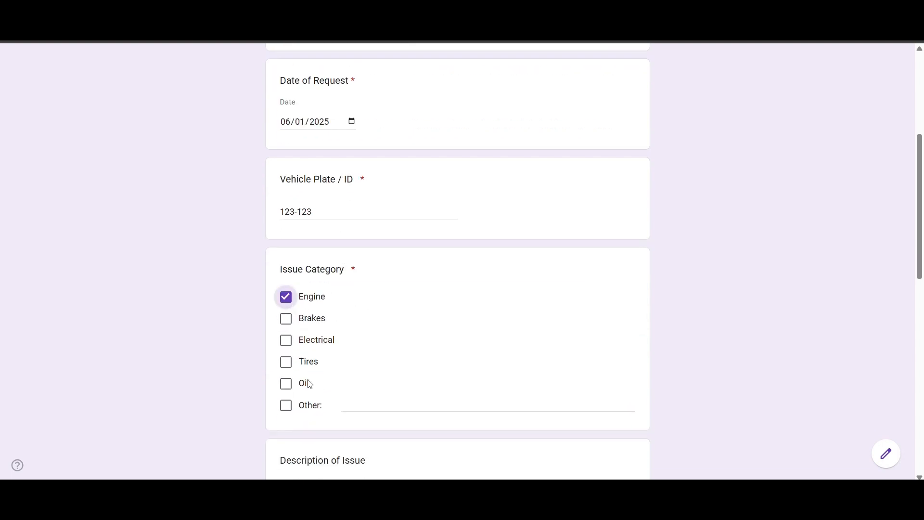
scroll(286, 308, "down", 1)
left_click(285, 326)
left_click(286, 237)
left_click(285, 302)
left_click(286, 258)
scroll(212, 313, "down", 2)
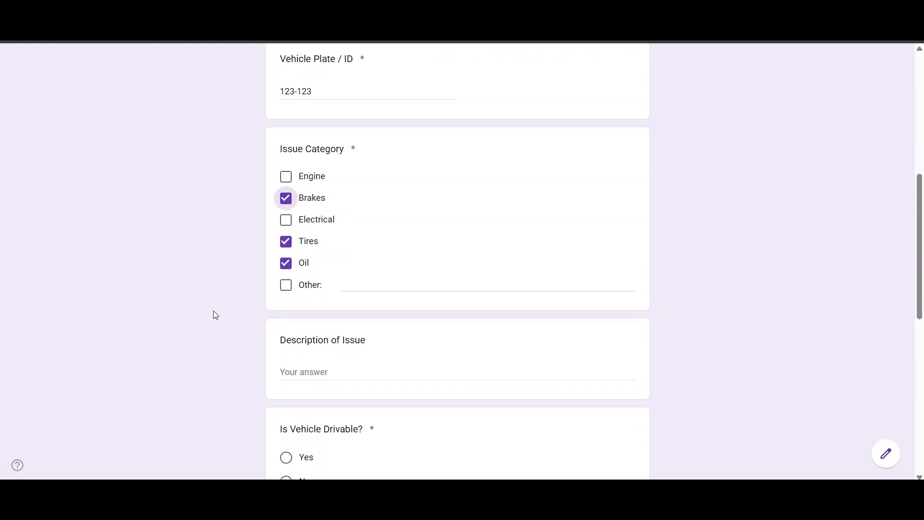
left_click(350, 309)
type("description of the issue ")
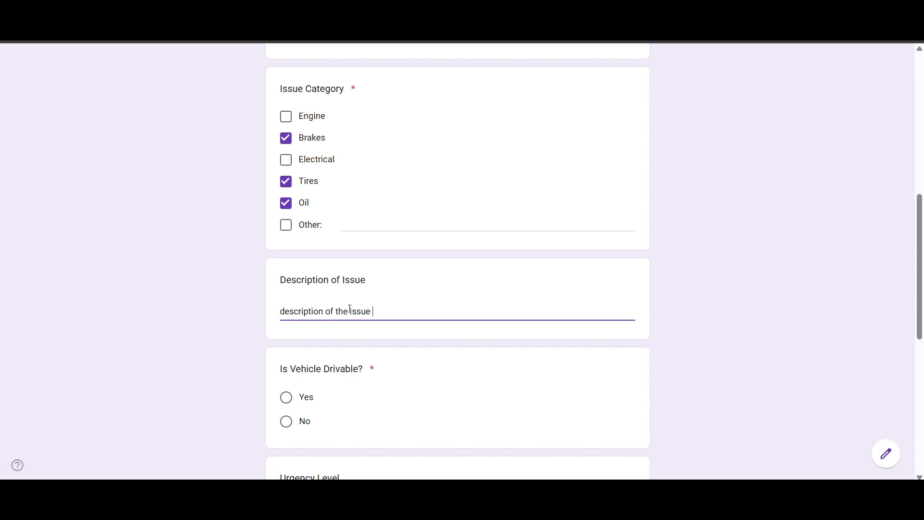
type(".")
- Mark the vehicle drivable, set urgency Low and expected resolution date 06/02/2025
scroll(358, 305, "down", 1)
left_click(299, 344)
scroll(243, 316, "down", 1)
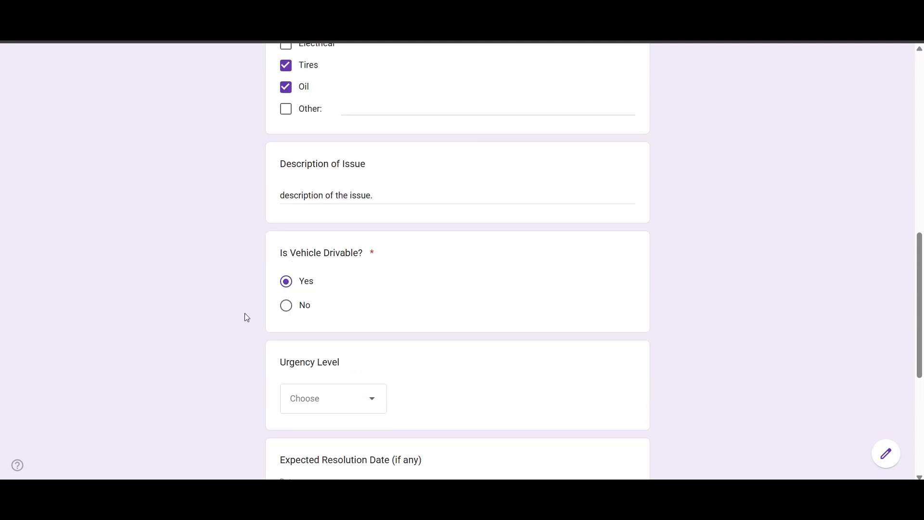
scroll(244, 316, "down", 1)
left_click(369, 334)
left_click(316, 373)
scroll(261, 302, "down", 1)
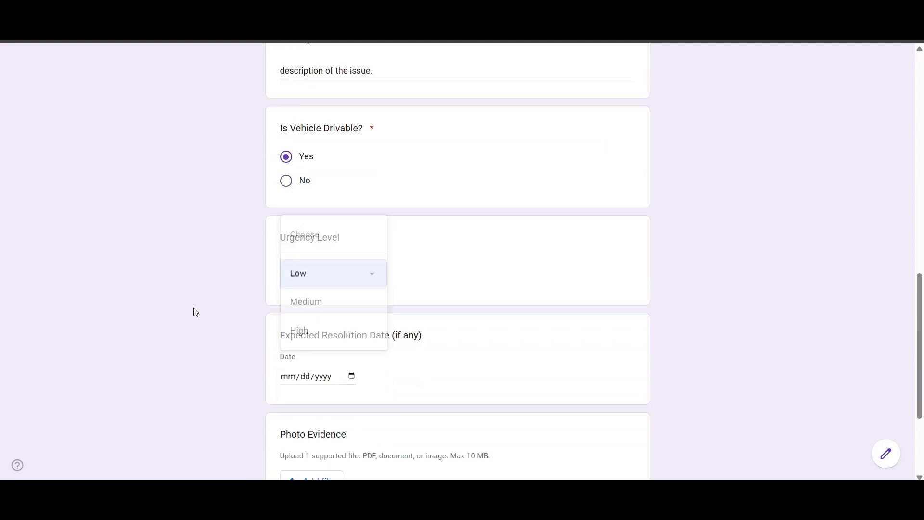
scroll(375, 230, "down", 2)
left_click(352, 255)
left_click(309, 316)
left_click(344, 304)
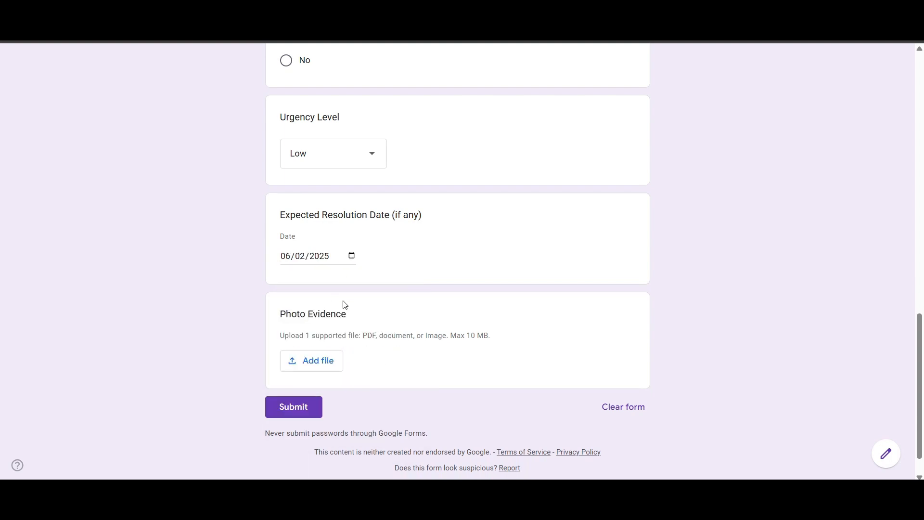
- Upload di02.png as photo evidence, submit the request and start another response
left_click(314, 361)
left_click(452, 366)
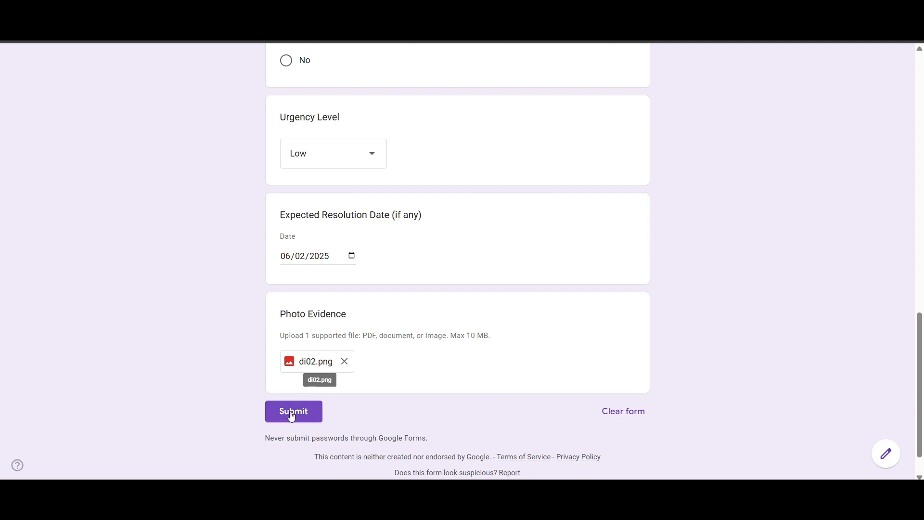
left_click(291, 414)
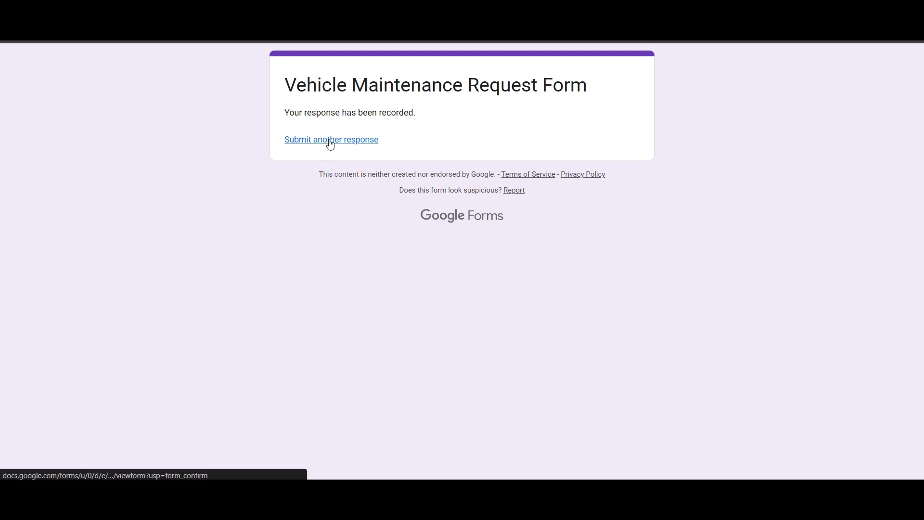
left_click(331, 141)
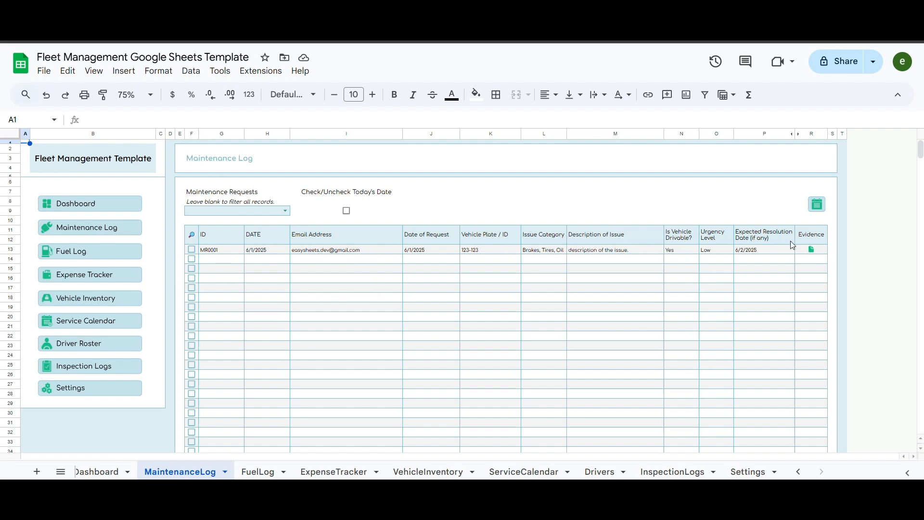
- Check MR0001's evidence link, try the request filter and today's-date check, then tick the MR0001 row
left_click(684, 192)
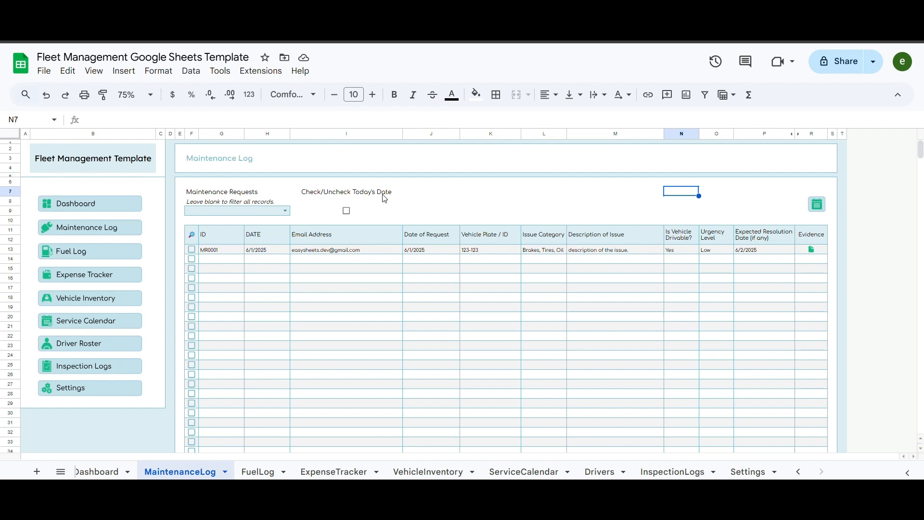
left_click(285, 211)
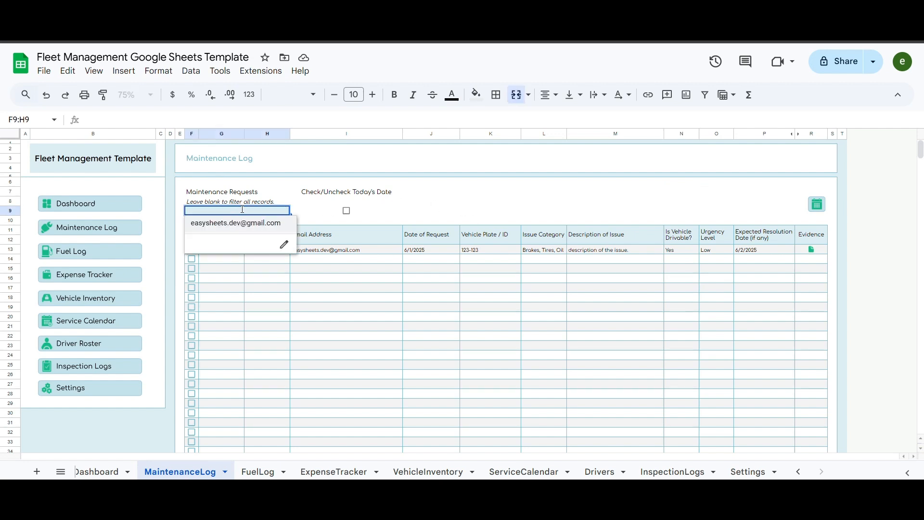
left_click(467, 205)
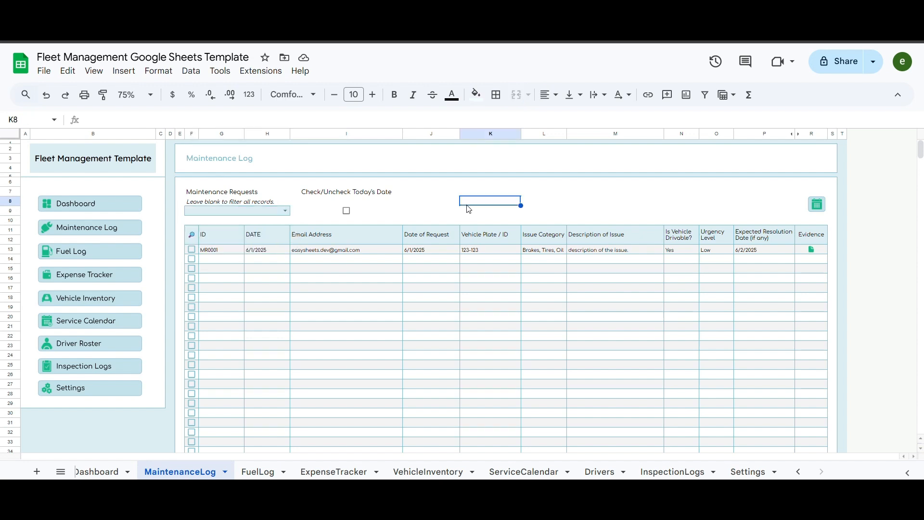
left_click(347, 211)
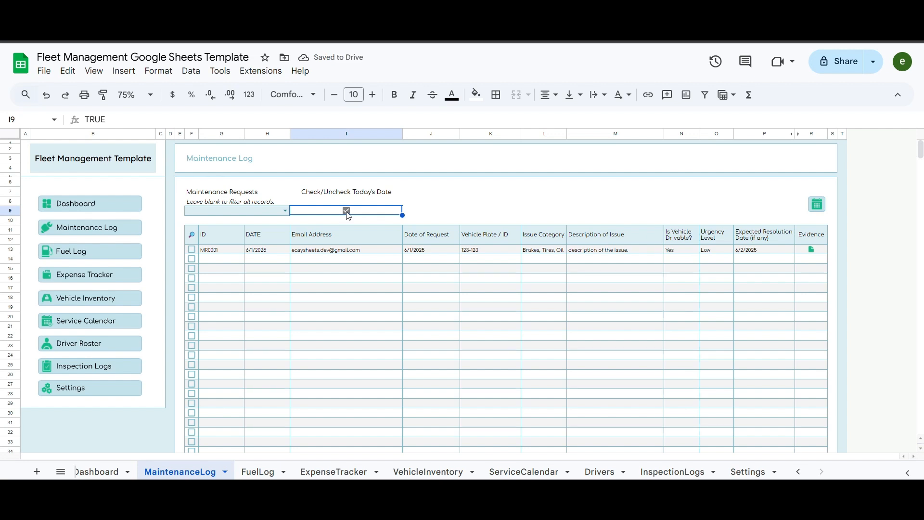
left_click(347, 211)
left_click(475, 214)
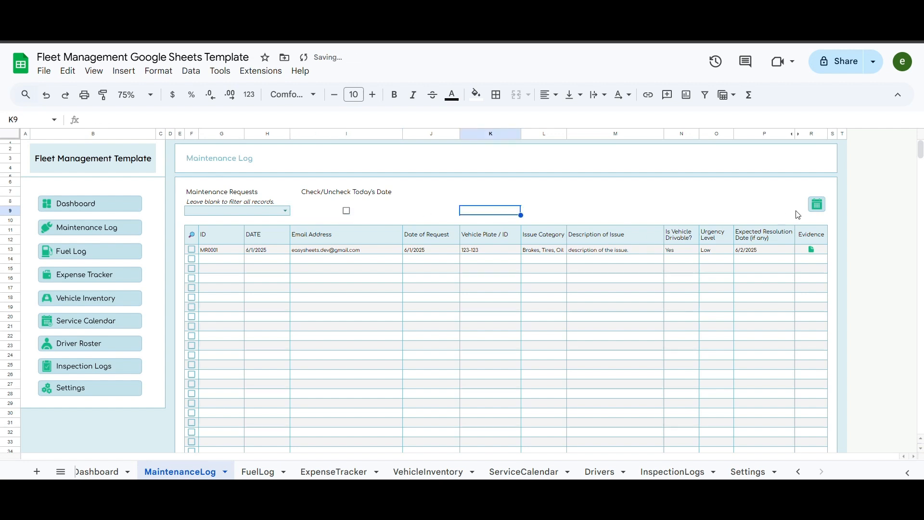
left_click(192, 250)
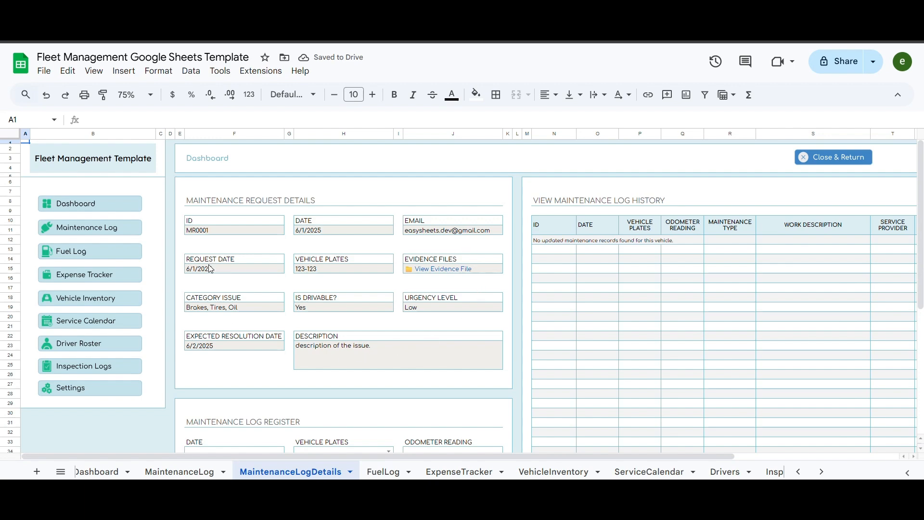
- Enter log date 6/2/2025, vehicle 123-123 and odometer reading 85000 in the register
scroll(325, 329, "down", 5)
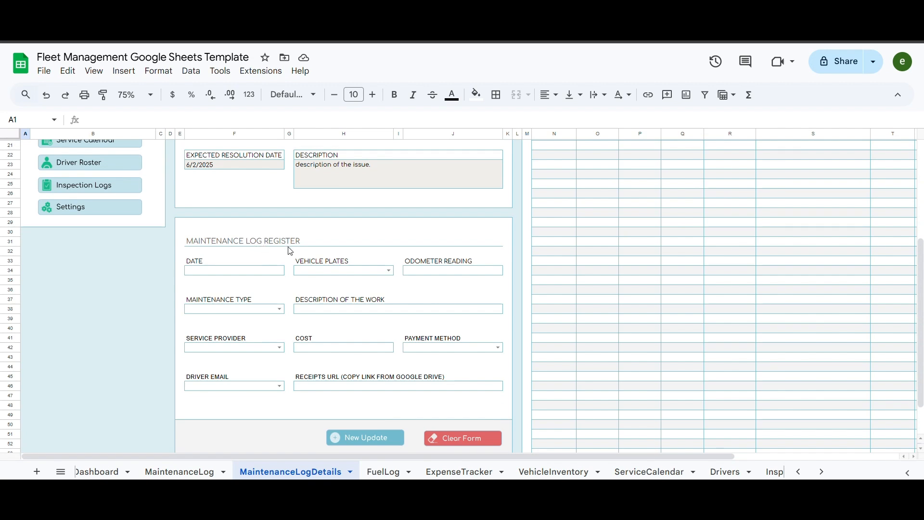
double_click(279, 269)
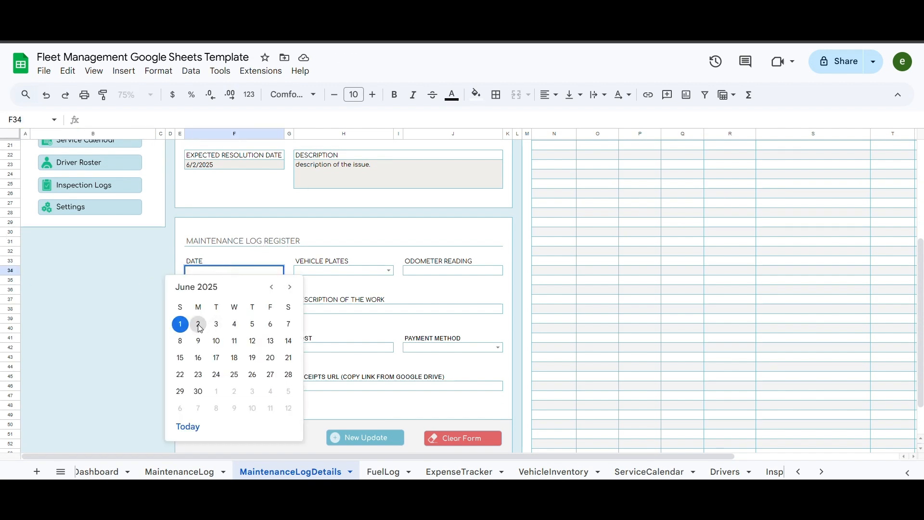
left_click(198, 324)
left_click(324, 271)
left_click(326, 285)
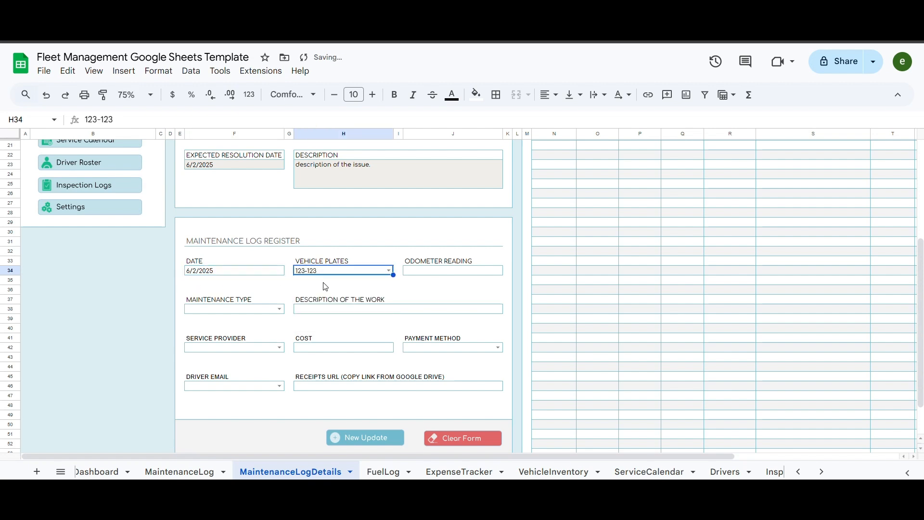
left_click(456, 273)
type("85000")
key("Return")
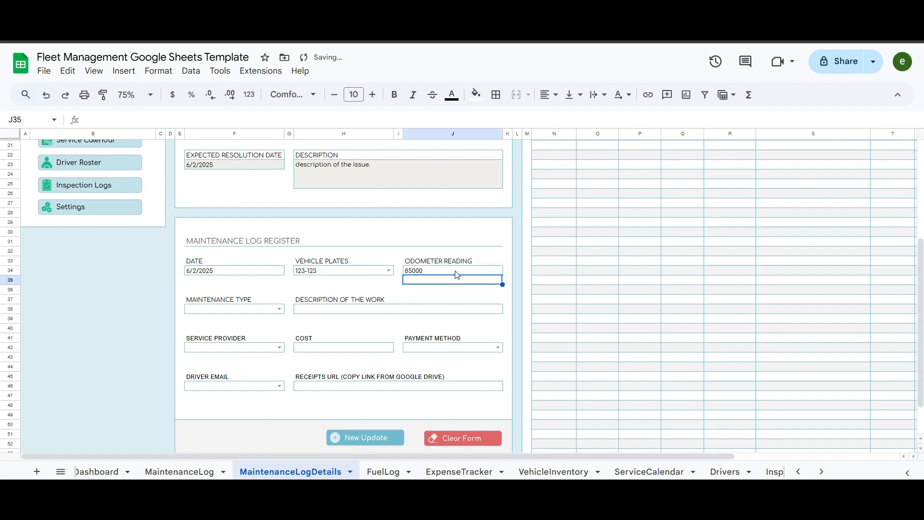
- Set the maintenance type to Oil Change with work description 'oil change'
left_click(279, 308)
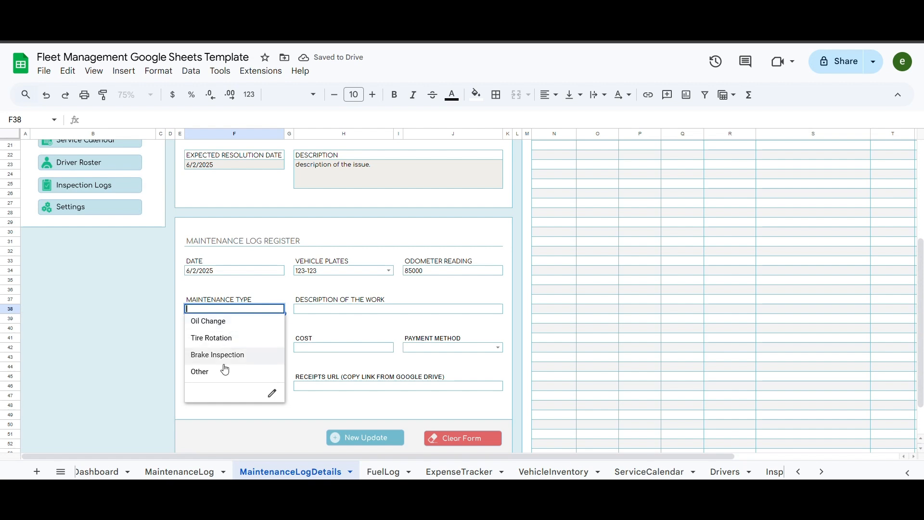
left_click(223, 322)
left_click(279, 308)
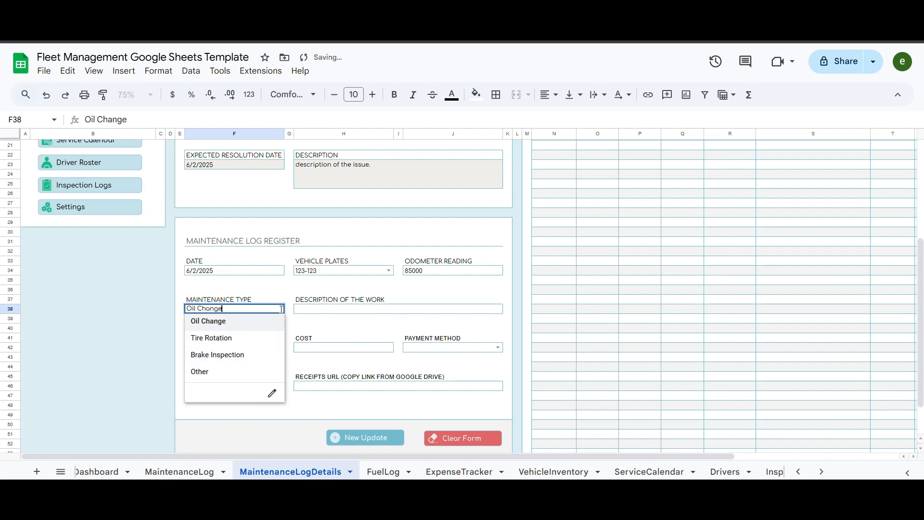
left_click(231, 338)
left_click(97, 308)
left_click(279, 309)
left_click(219, 321)
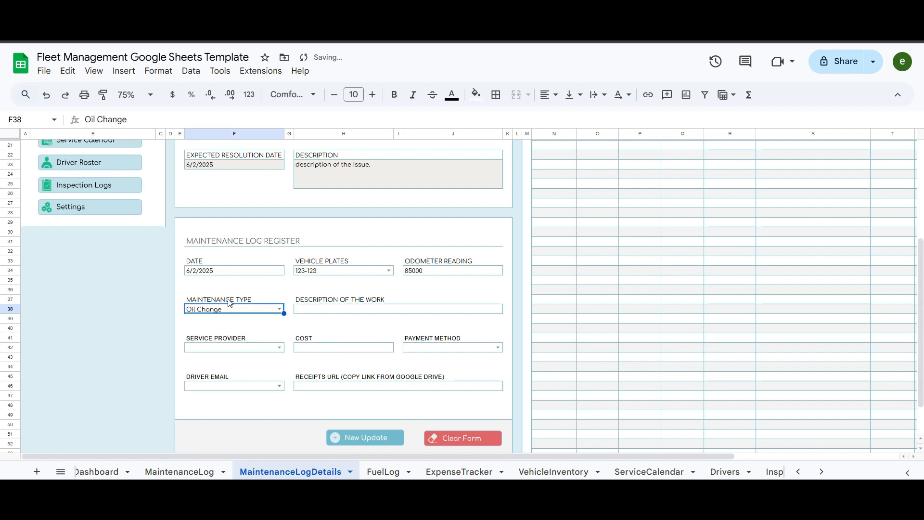
left_click(346, 311)
type("oil change")
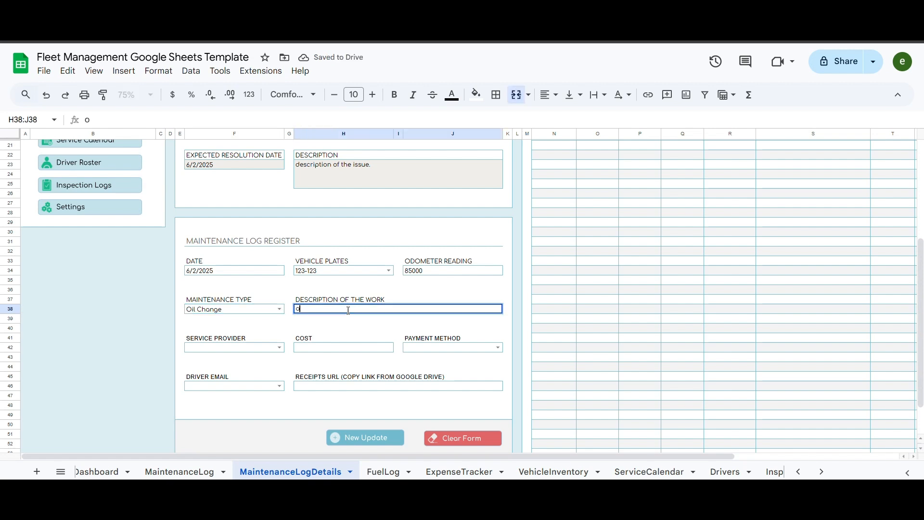
key("Return")
- Choose Company 1 as service provider, cost 200, paid in Cash
left_click(279, 348)
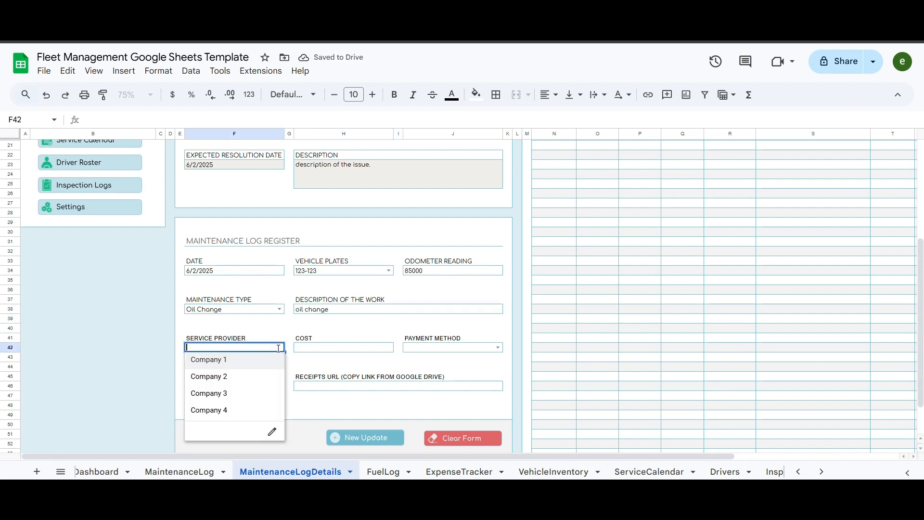
left_click(226, 362)
left_click(345, 348)
type("200")
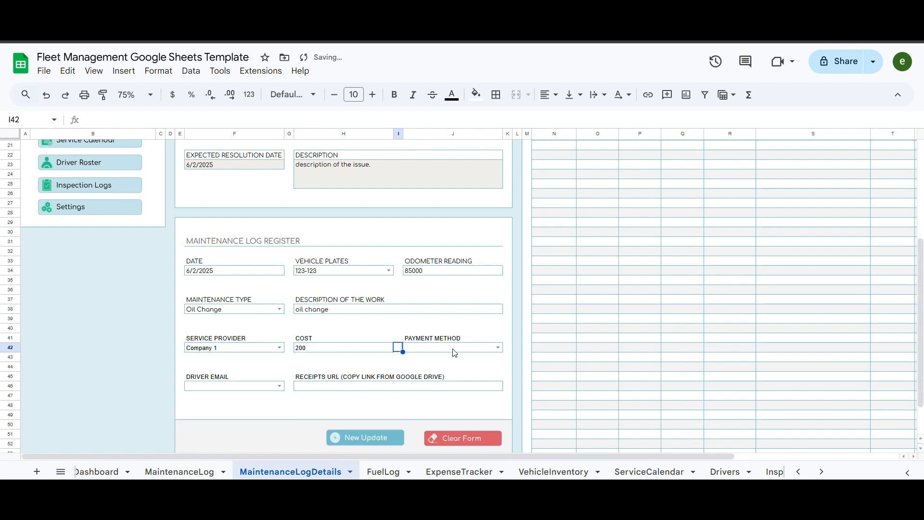
left_click(498, 348)
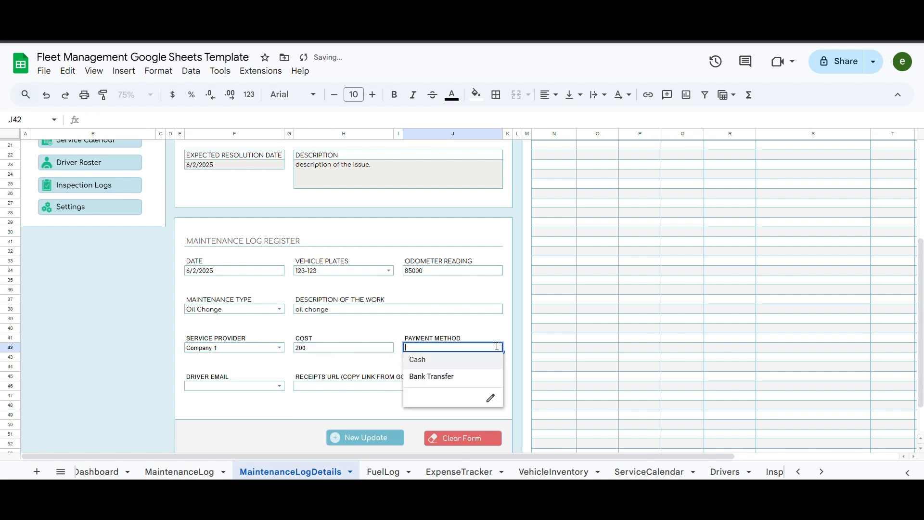
left_click(421, 363)
- Add the driver's e-mail and receipt link, then submit the log as ML0001
left_click(280, 386)
left_click(246, 372)
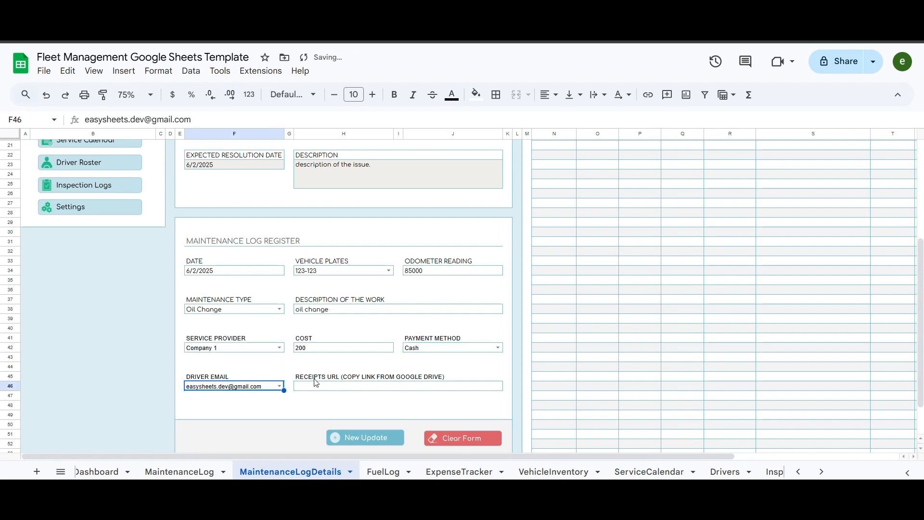
left_click(350, 390)
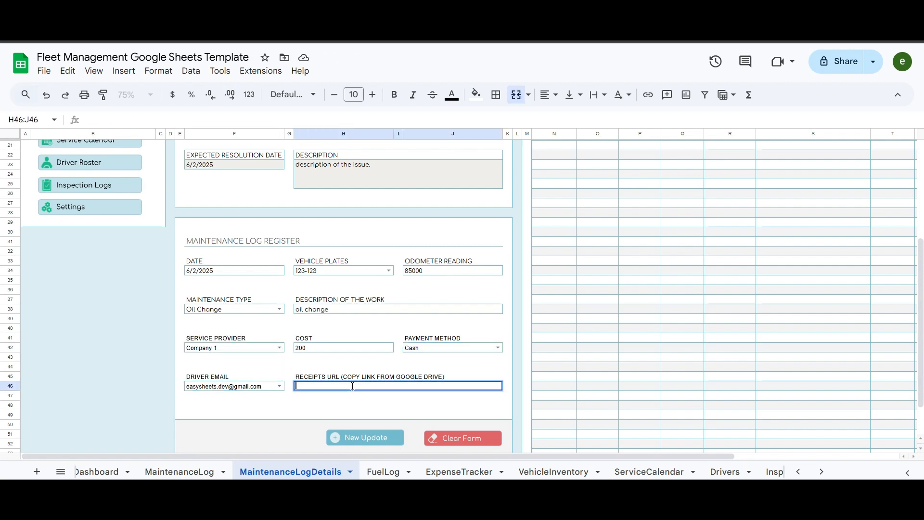
left_click(285, 407)
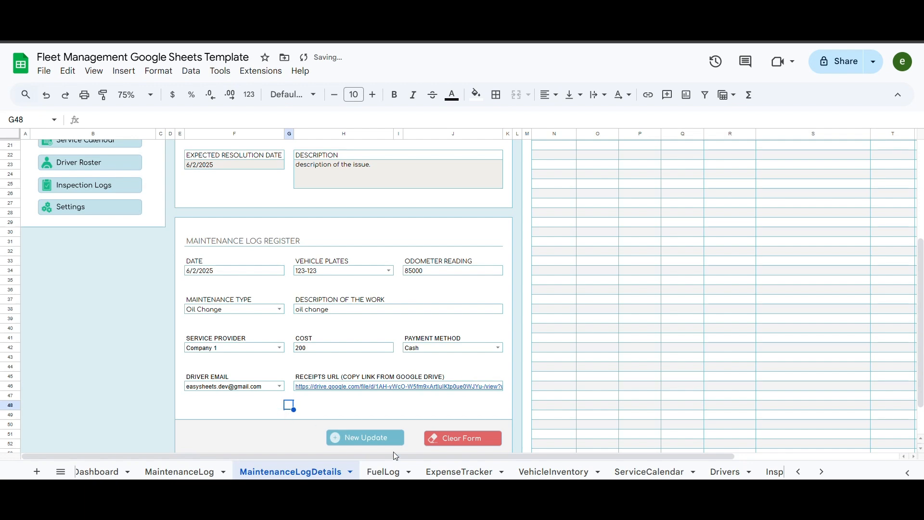
left_click(371, 438)
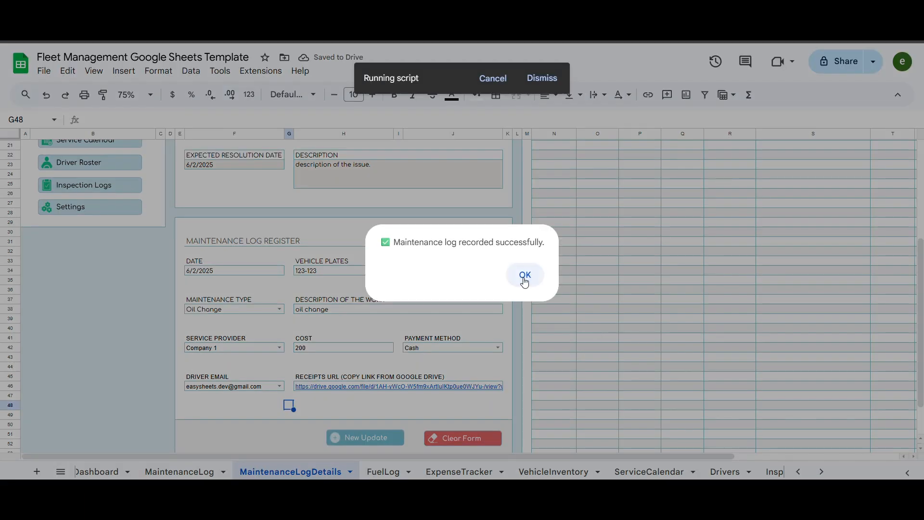
left_click(525, 275)
scroll(618, 285, "up", 2)
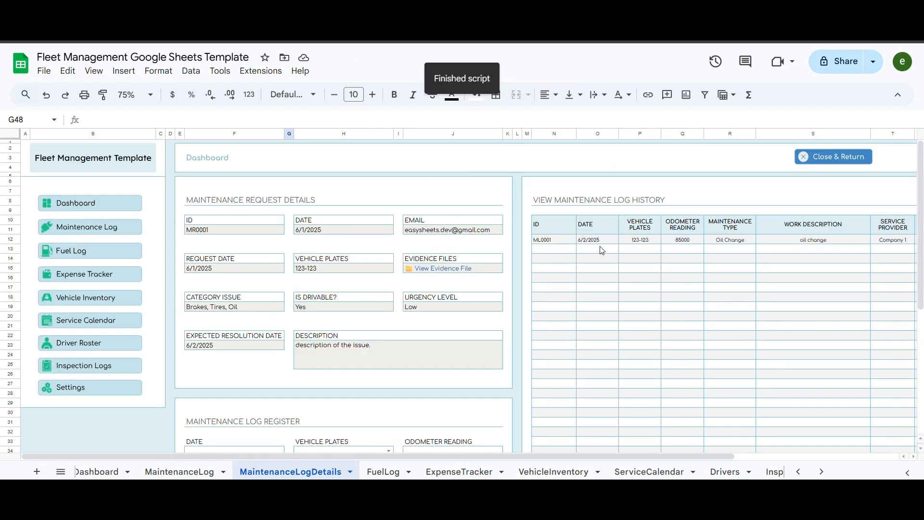
- Enter date 6/2/2025, vehicle 123-123 and odometer 85000 for the second log
left_click_drag(693, 457, 663, 471)
scroll(527, 352, "down", 4)
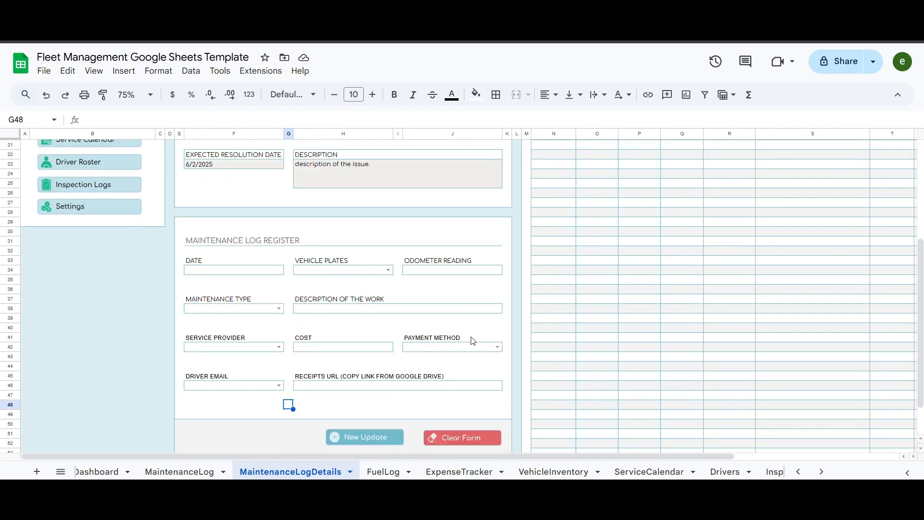
double_click(221, 273)
left_click(203, 326)
left_click(388, 272)
left_click(332, 284)
left_click(446, 271)
type("85000")
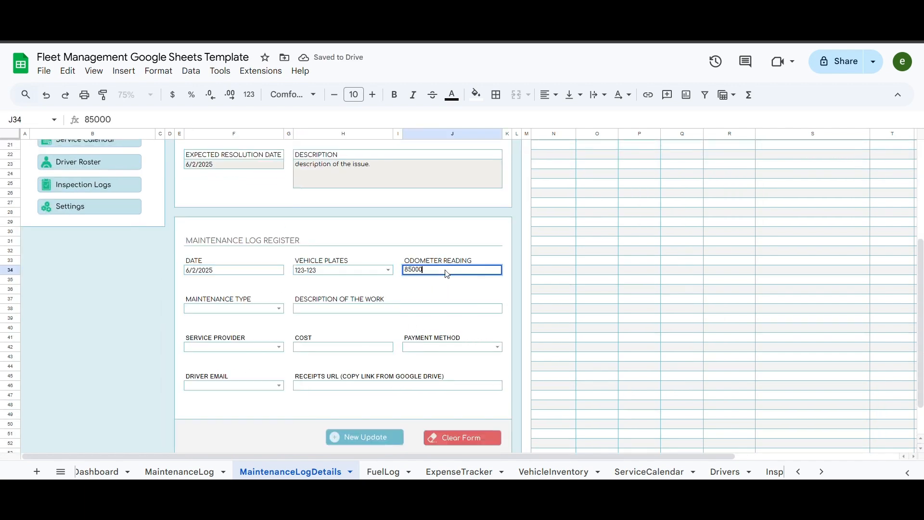
- Set Tire Rotation with the suggested description, provider Company 2, and cost 500
left_click(279, 309)
left_click(217, 338)
left_click(325, 312)
type("des")
left_click(327, 317)
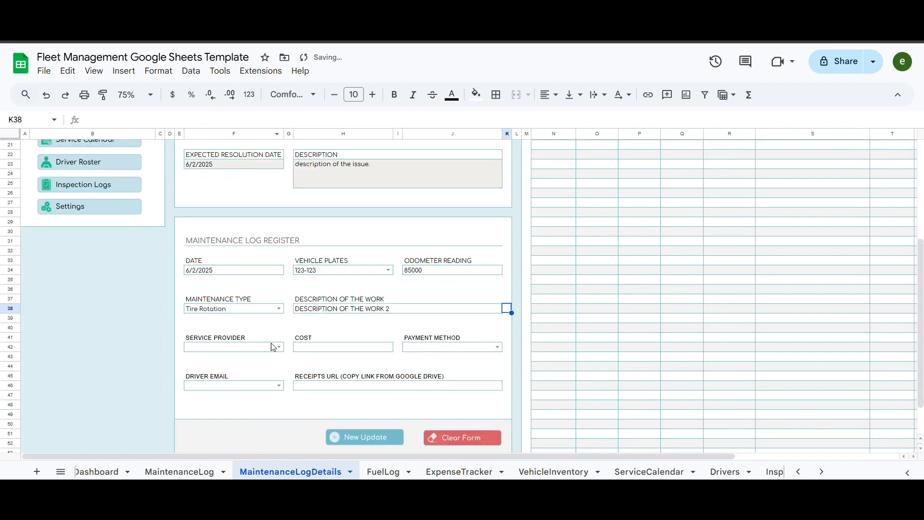
left_click(271, 346)
left_click(241, 375)
left_click(337, 349)
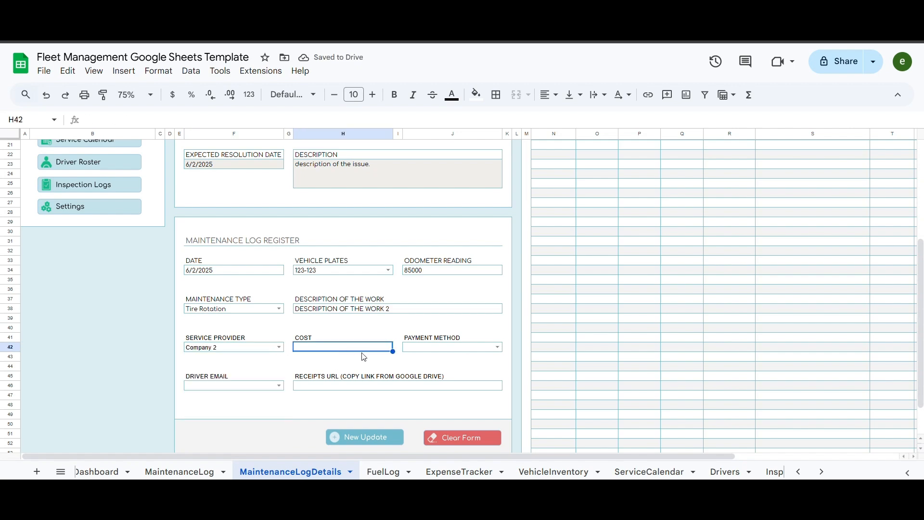
type("500")
- Choose Bank Transfer payment, pick the driver's e-mail, and paste the receipt link
left_click(497, 347)
left_click(433, 387)
left_click(278, 385)
left_click(236, 338)
double_click(337, 387)
key("ctrl+v")
left_click(335, 404)
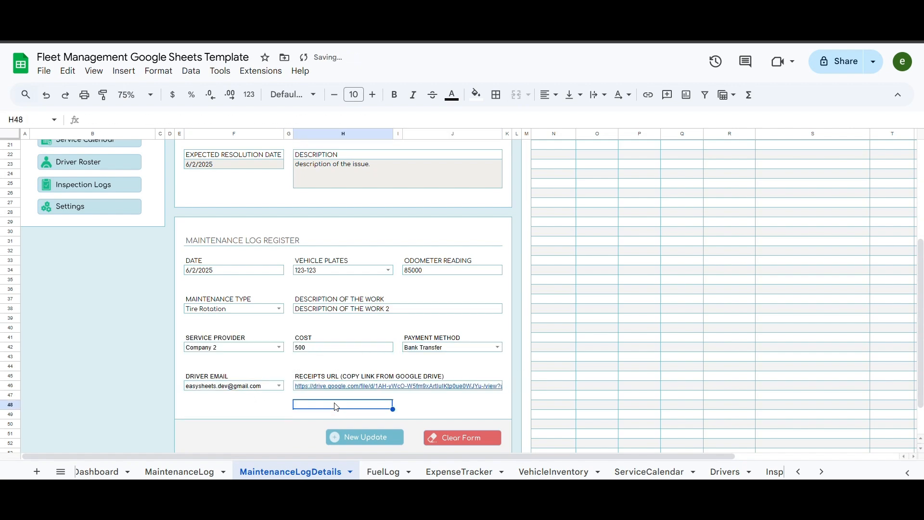
- Submit the Tire Rotation log as ML0002 and return to the Maintenance Log
left_click(368, 437)
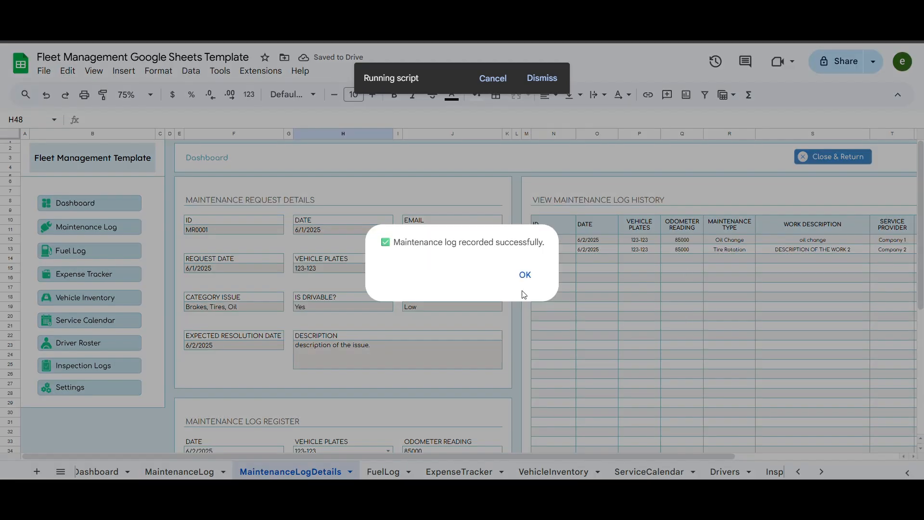
left_click(526, 274)
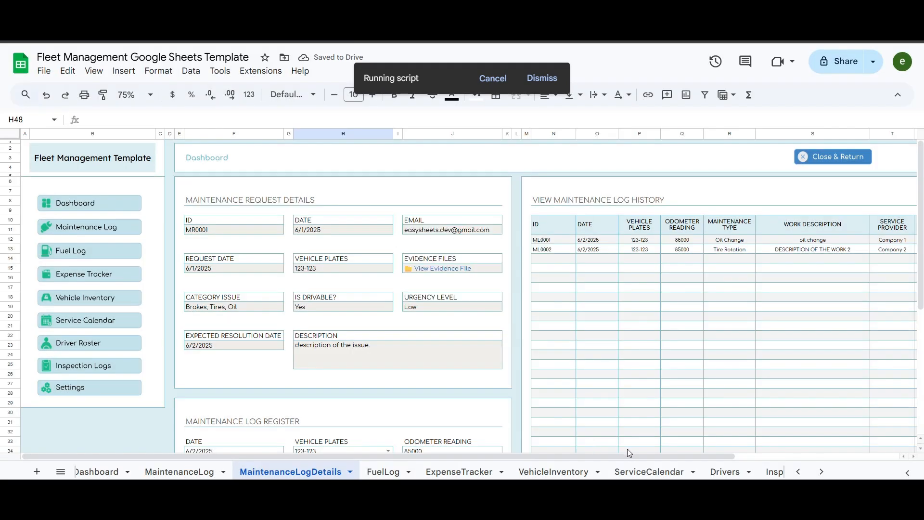
left_click_drag(631, 456, 565, 460)
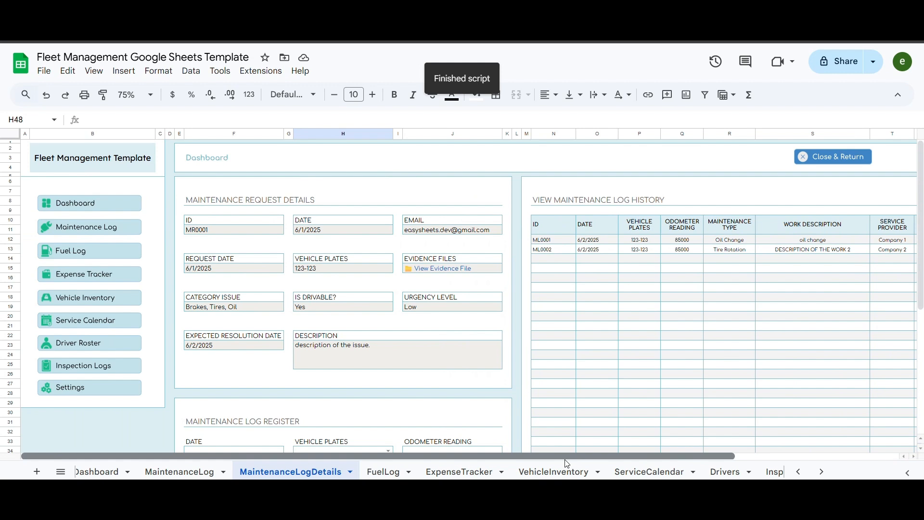
left_click(818, 165)
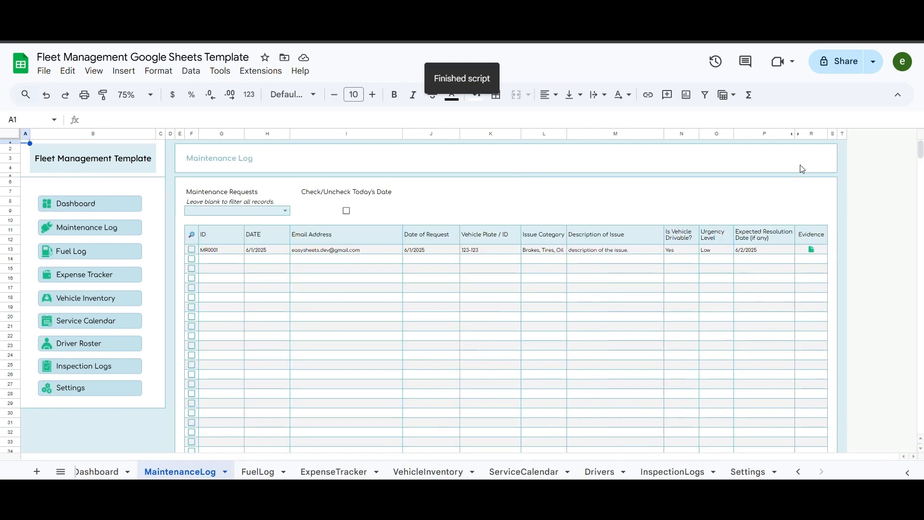
- Show the service calendar for June 2025, then switch to the Dashboard summary
left_click(489, 154)
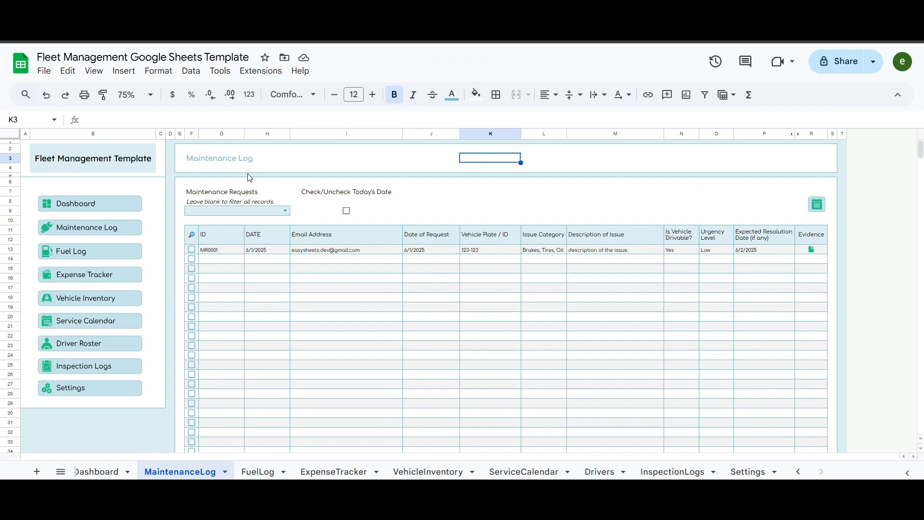
left_click(815, 205)
left_click(354, 197)
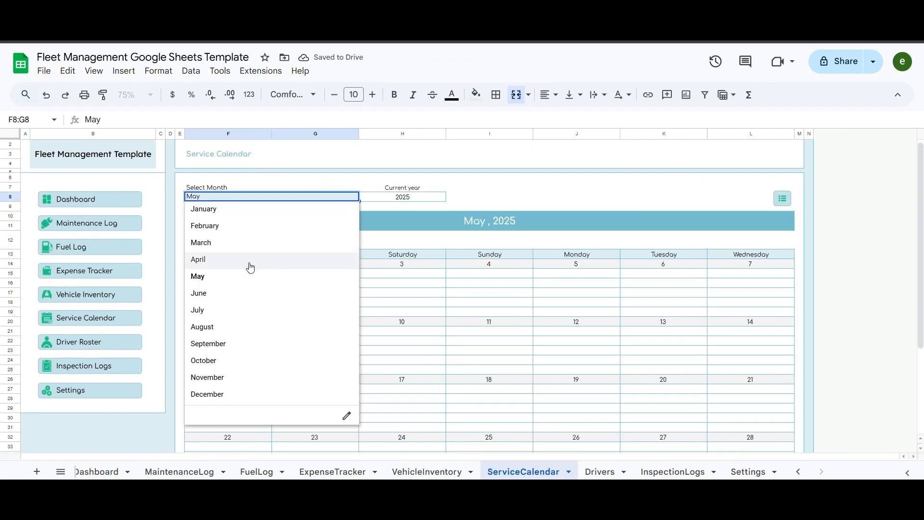
left_click(217, 298)
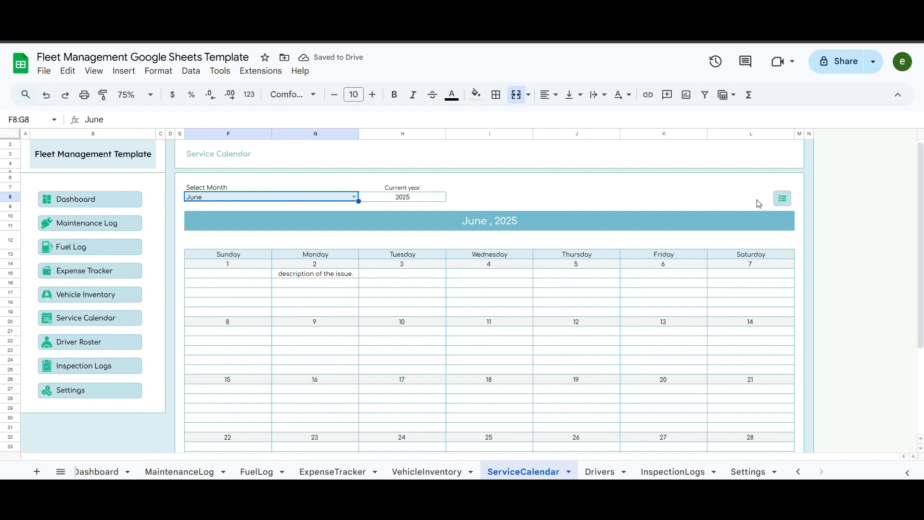
left_click(784, 199)
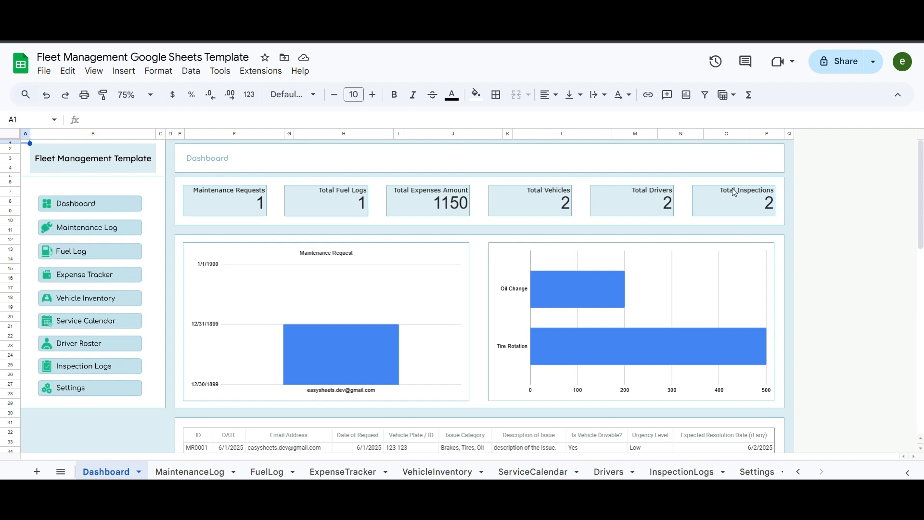
scroll(529, 198, "down", 2)
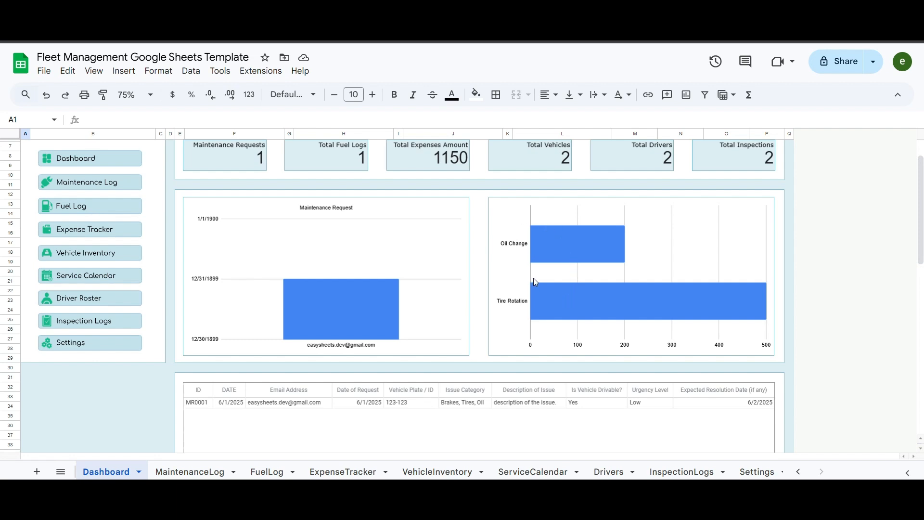
scroll(529, 282, "down", 3)
scroll(433, 308, "down", 3)
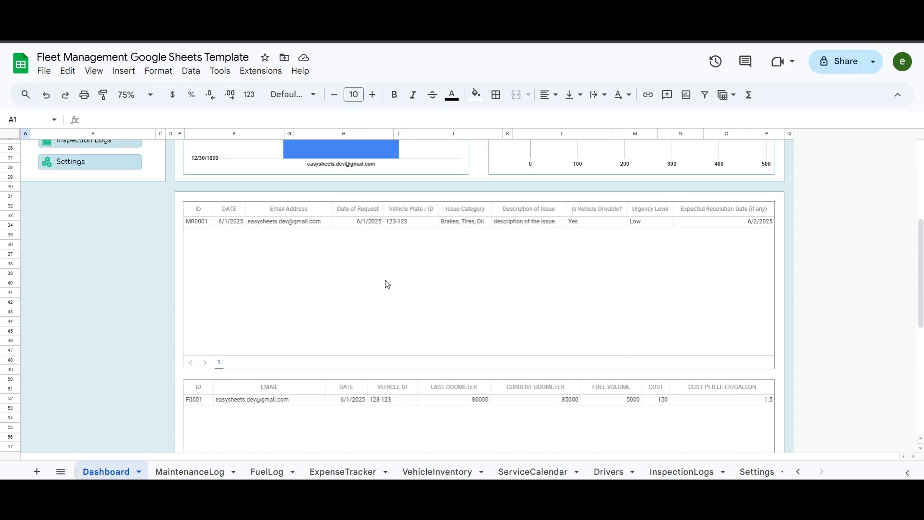
scroll(429, 286, "down", 1)
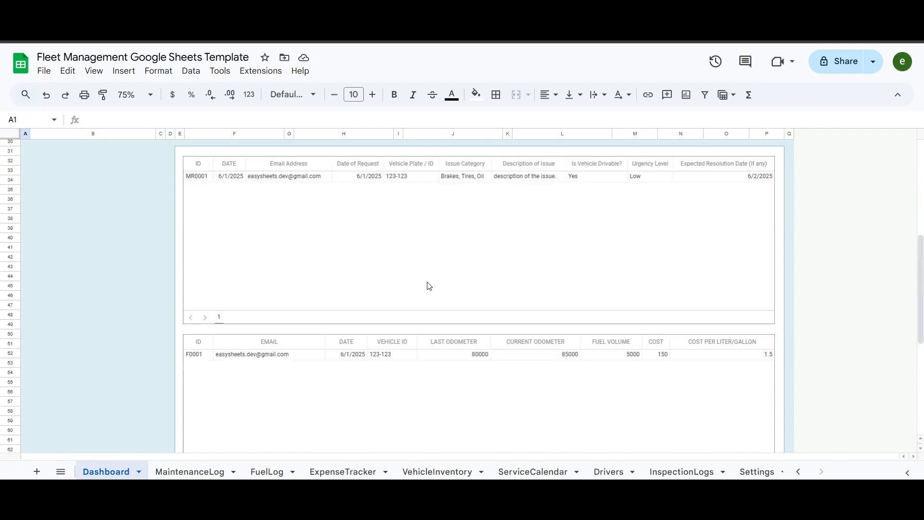
scroll(424, 289, "down", 2)
scroll(376, 308, "down", 3)
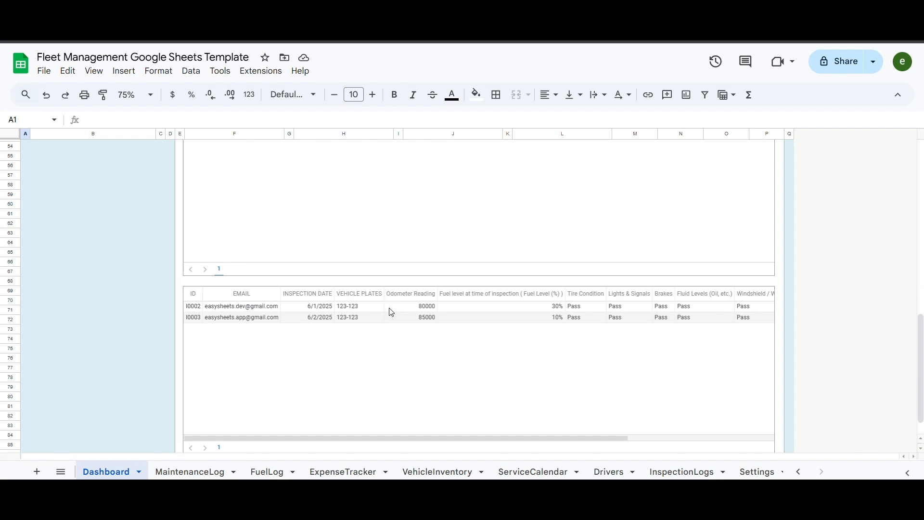
scroll(454, 372, "down", 2)
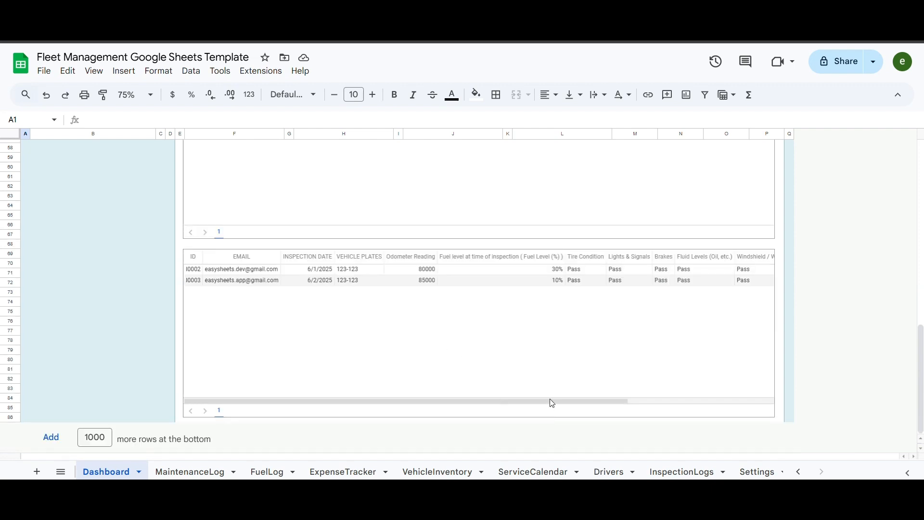
left_click(656, 403)
left_click_drag(621, 404, 524, 407)
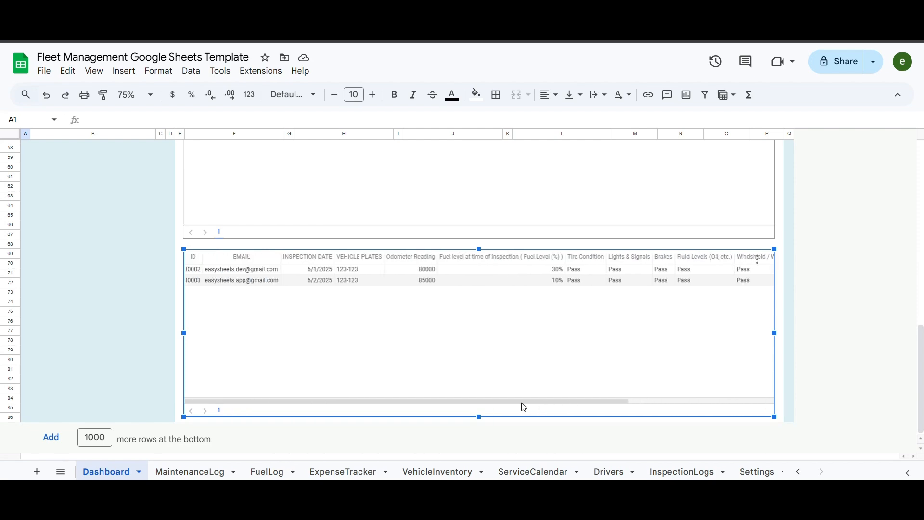
left_click(141, 280)
scroll(140, 269, "up", 10)
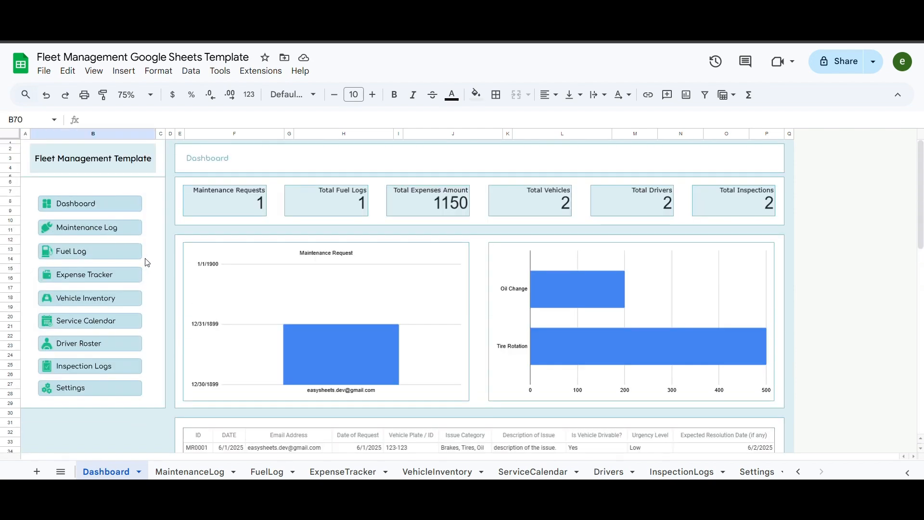